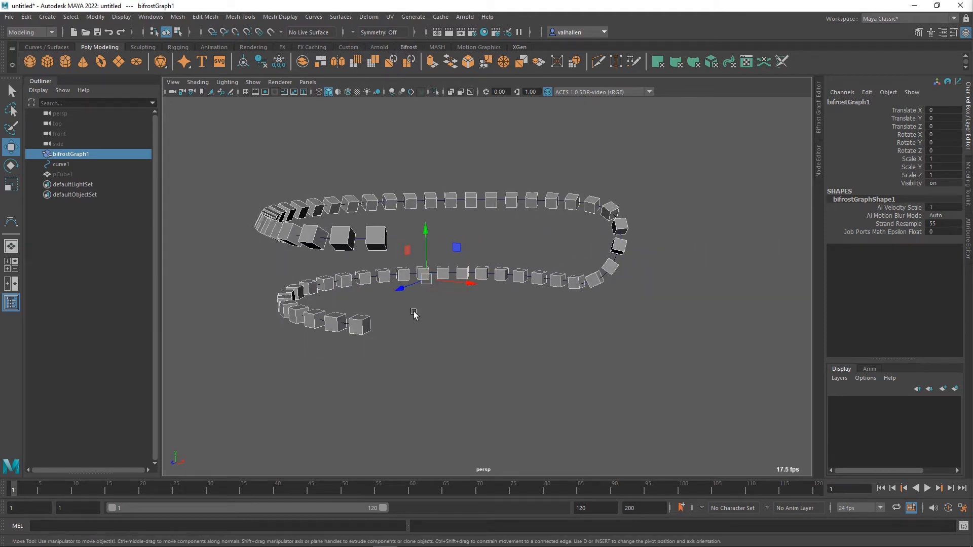
# - Set the Strand Resample of bifrostGraph1 to 38
pyautogui.keyDown('alt'); pyautogui.moveTo(533, 316); pyautogui.dragTo(573, 329, button='middle'); pyautogui.keyUp('alt')
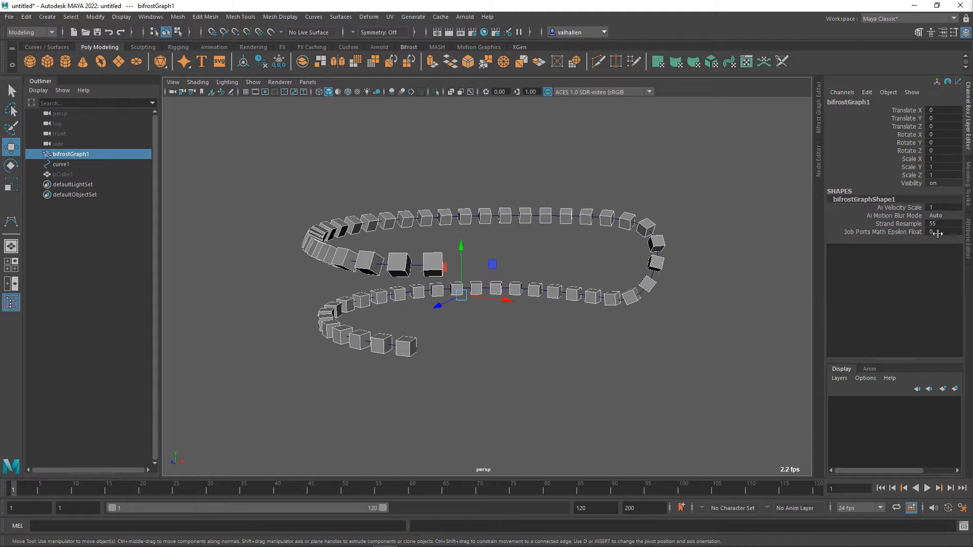
pyautogui.click(898, 224)
pyautogui.moveTo(709, 368); pyautogui.dragTo(608, 372, button='middle')
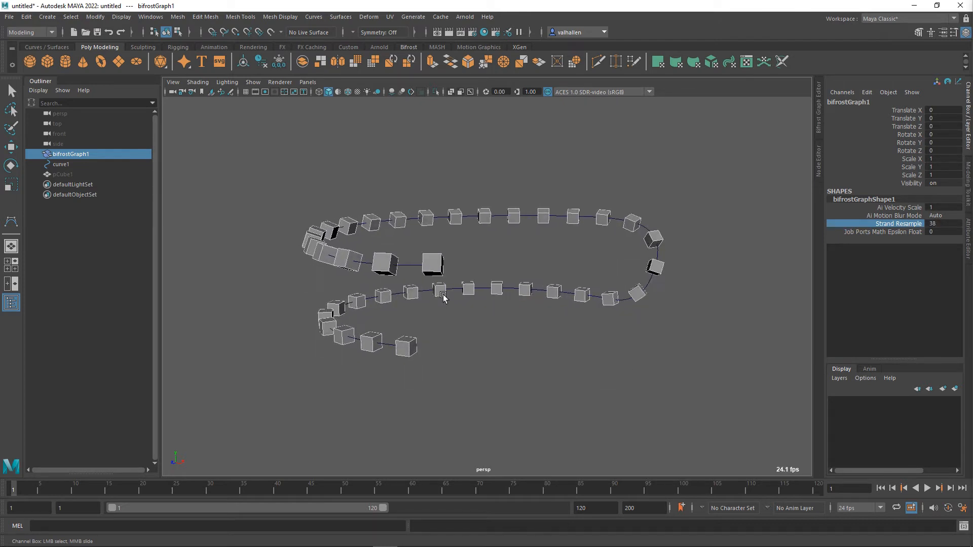
# - Try raising the control vertex beside the curve's upper open end, and undo that move
pyautogui.press('w')
pyautogui.click(449, 314)
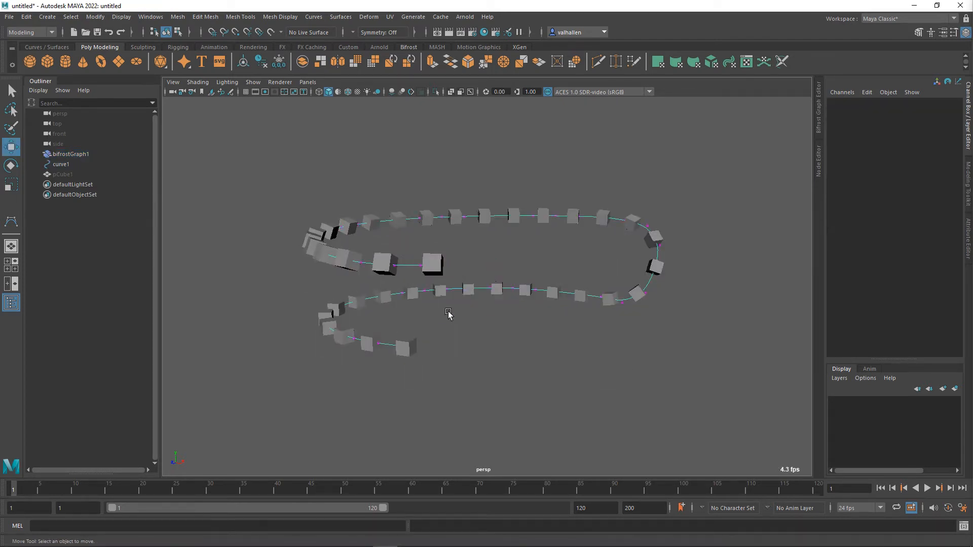
pyautogui.click(404, 272)
pyautogui.moveTo(404, 272); pyautogui.dragTo(404, 253)
pyautogui.hotkey('ctrl', 'z')
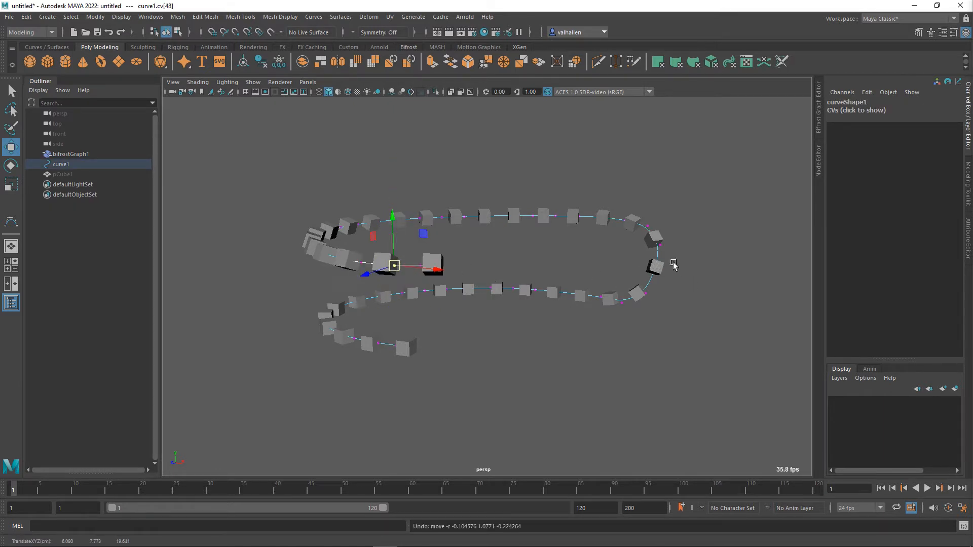
# - Rotate the group of control vertices around the right-hand bend of curve1, and return to object mode
pyautogui.moveTo(689, 220); pyautogui.dragTo(677, 238)
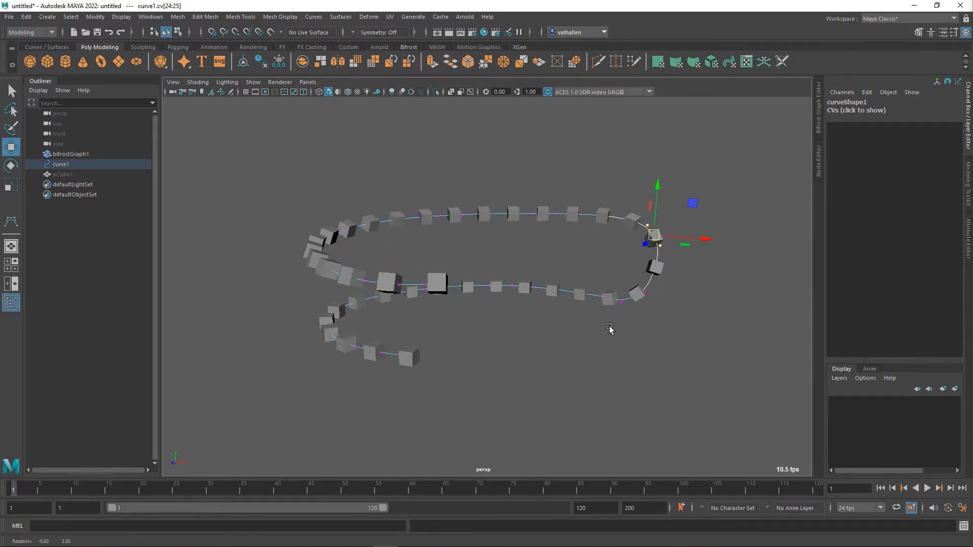
pyautogui.moveTo(599, 201); pyautogui.dragTo(666, 347)
pyautogui.moveTo(695, 265); pyautogui.dragTo(681, 364)
pyautogui.keyDown('alt'); pyautogui.moveTo(654, 330); pyautogui.dragTo(527, 288); pyautogui.keyUp('alt')
pyautogui.press('e')
pyautogui.rightClick(516, 285)
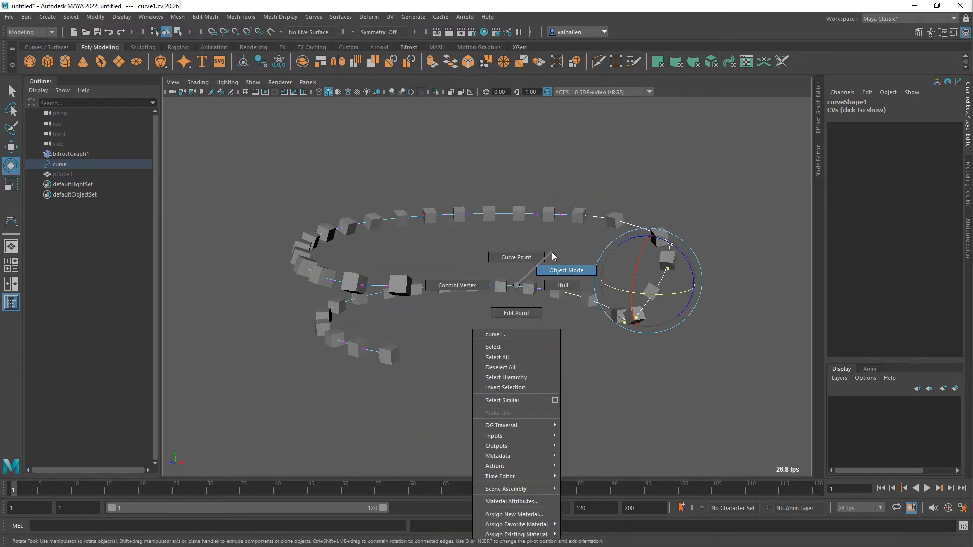
pyautogui.click(566, 271)
pyautogui.click(565, 340)
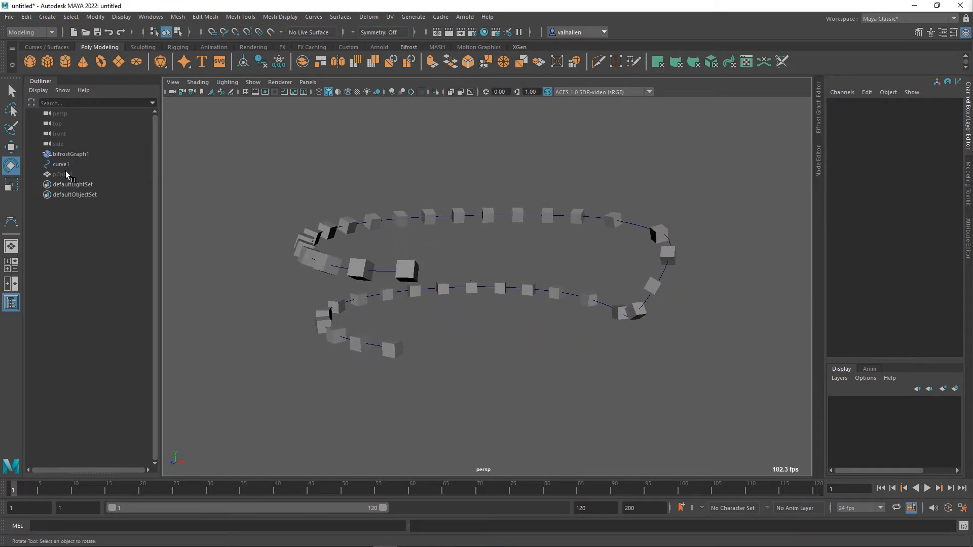
# - Select bifrostGraph1 and set its Strand Resample to 75
pyautogui.click(71, 154)
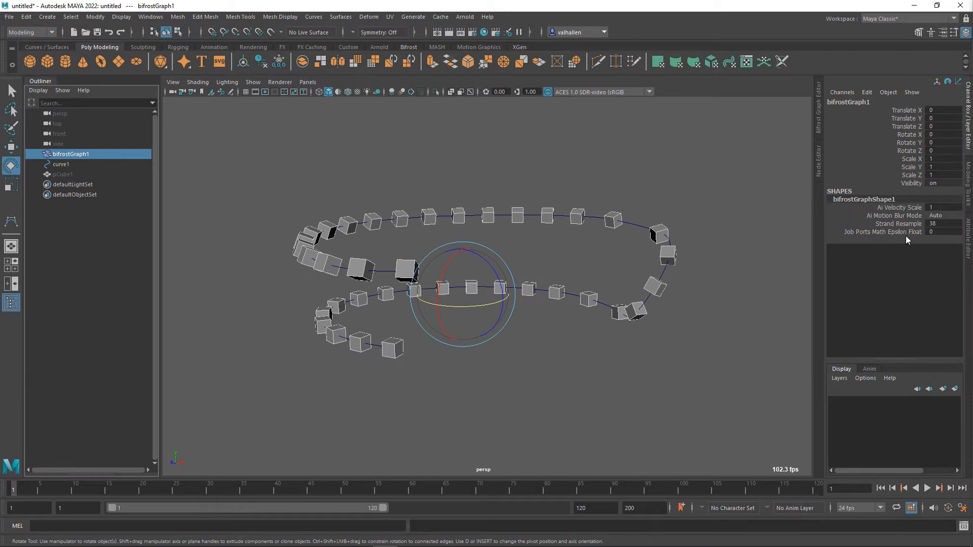
pyautogui.click(898, 224)
pyautogui.moveTo(528, 335); pyautogui.dragTo(714, 368, button='middle')
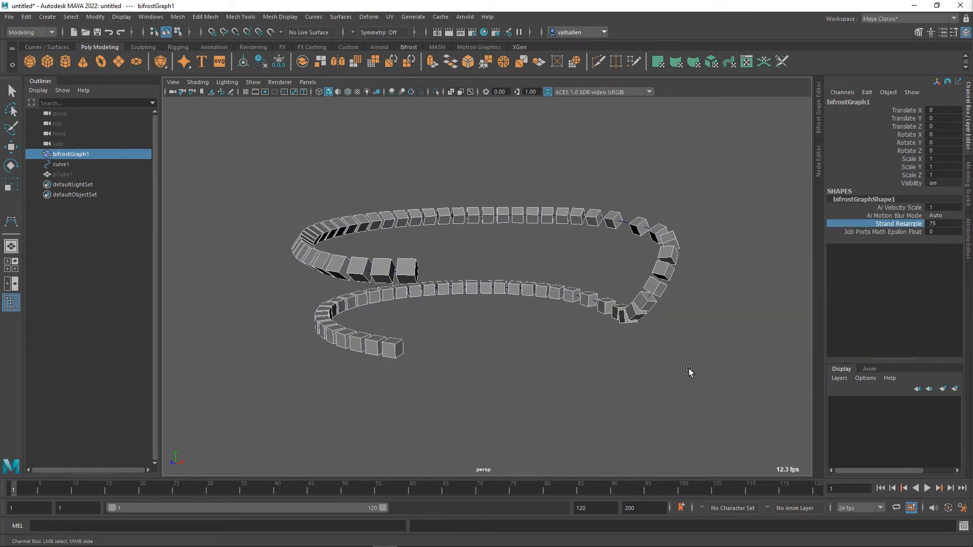
# - Set bifrostGraph1's Strand Resample to 750 and inspect the densely packed cubes along the curve
pyautogui.keyDown('alt'); pyautogui.moveTo(504, 339); pyautogui.dragTo(448, 323); pyautogui.keyUp('alt')
pyautogui.scroll(-2, 453, 325)
pyautogui.scroll(2, 453, 324)
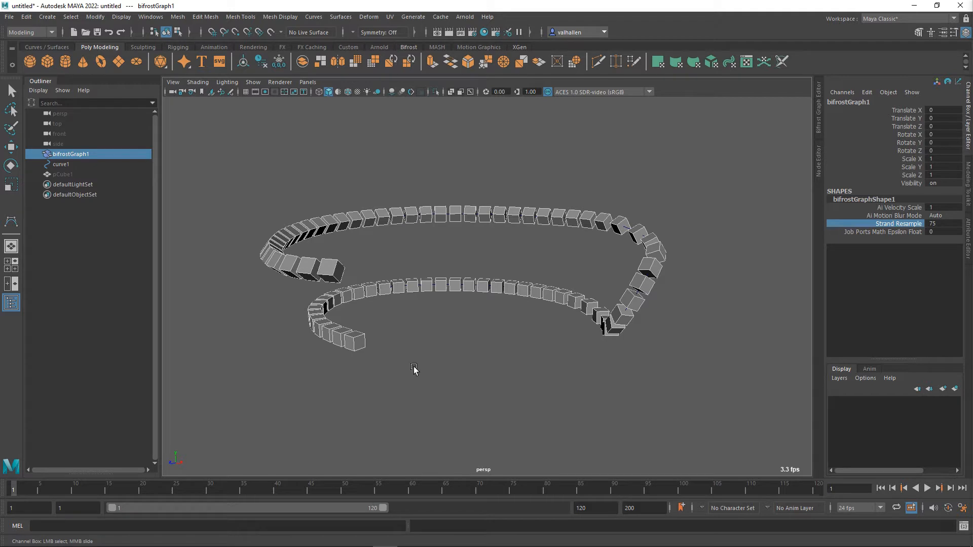
pyautogui.doubleClick(945, 226)
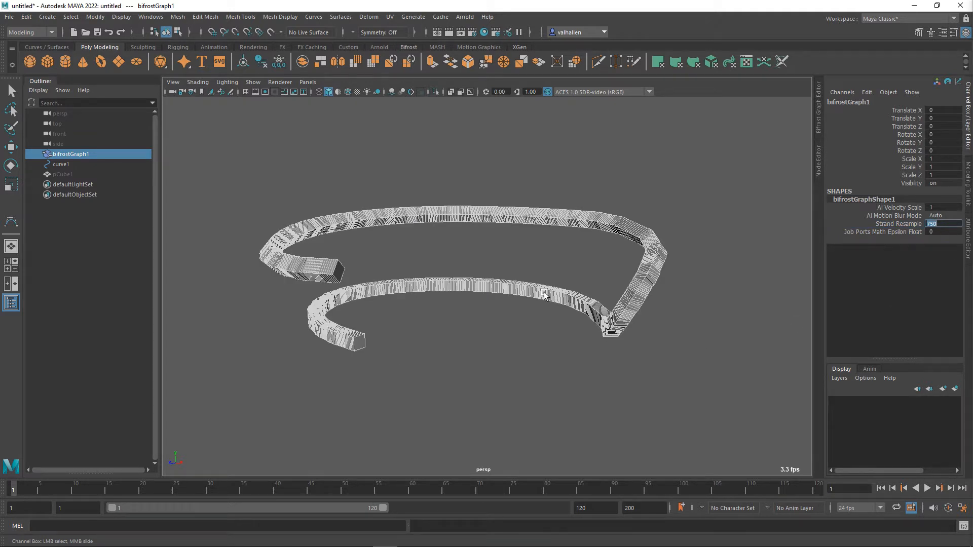
pyautogui.moveTo(458, 315); pyautogui.dragTo(580, 316, button='middle')
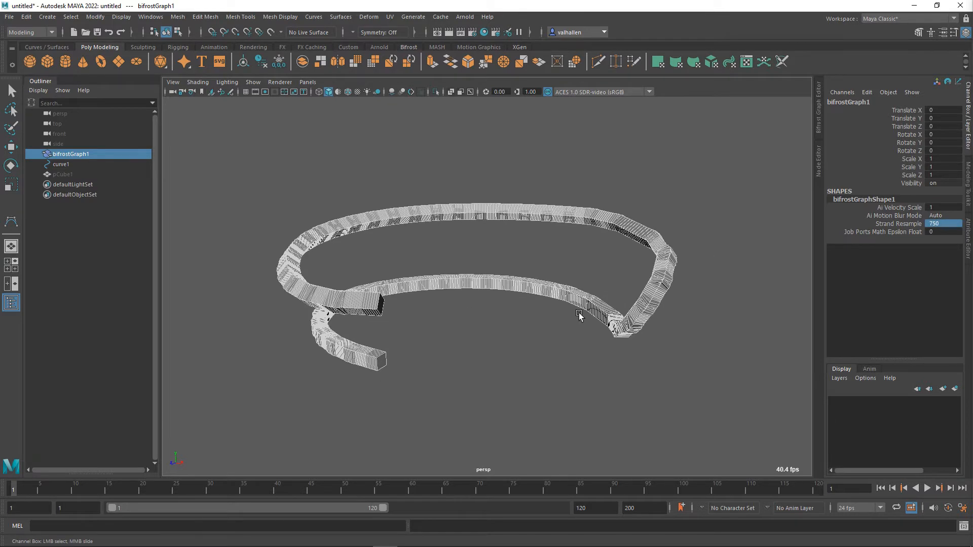
# - Reduce bifrostGraph1's Strand Resample to 7 and check the cube spacing along the curve
pyautogui.doubleClick(942, 226)
pyautogui.write('7')
pyautogui.press('Return')
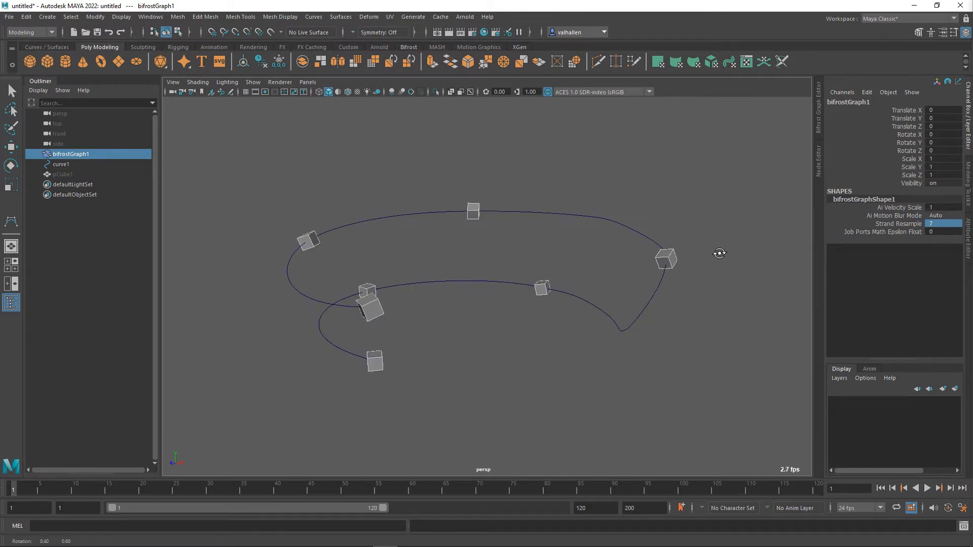
pyautogui.keyDown('alt'); pyautogui.moveTo(719, 254); pyautogui.dragTo(642, 244); pyautogui.keyUp('alt')
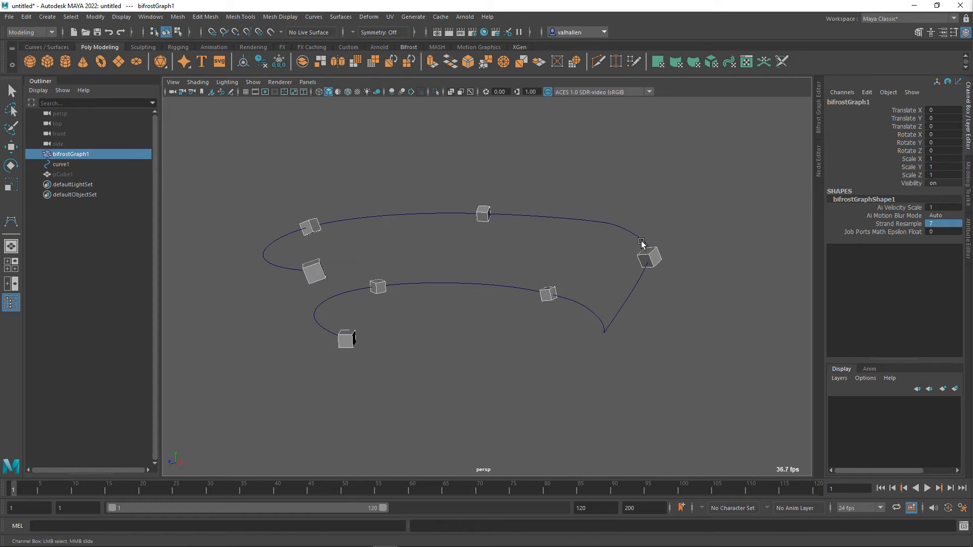
# - In the Node Editor, show only connected attributes on curveShape1 and pCubeShape1, and place pCubeShape1 directly below curveShape1
pyautogui.click(821, 167)
pyautogui.keyDown('alt'); pyautogui.moveTo(542, 228); pyautogui.dragTo(541, 239, button='middle'); pyautogui.keyUp('alt')
pyautogui.click(358, 162)
pyautogui.press('2')
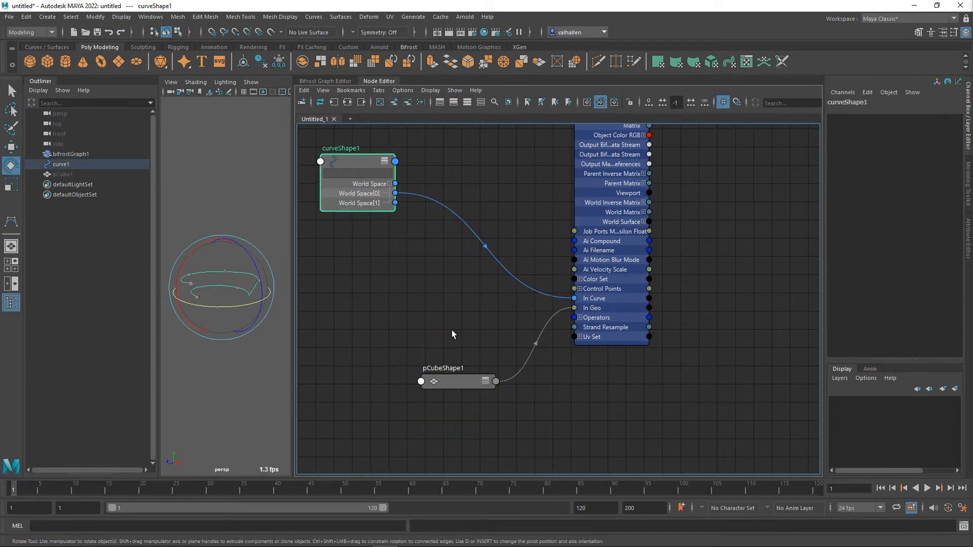
pyautogui.click(467, 385)
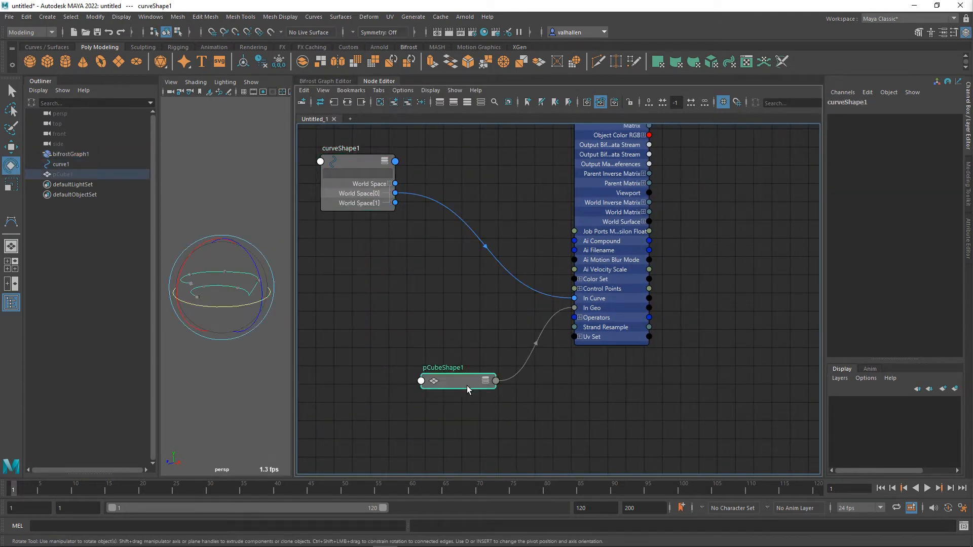
pyautogui.press('2')
pyautogui.moveTo(457, 384); pyautogui.dragTo(361, 242)
pyautogui.keyDown('alt'); pyautogui.moveTo(513, 244); pyautogui.dragTo(498, 340, button='middle'); pyautogui.keyUp('alt')
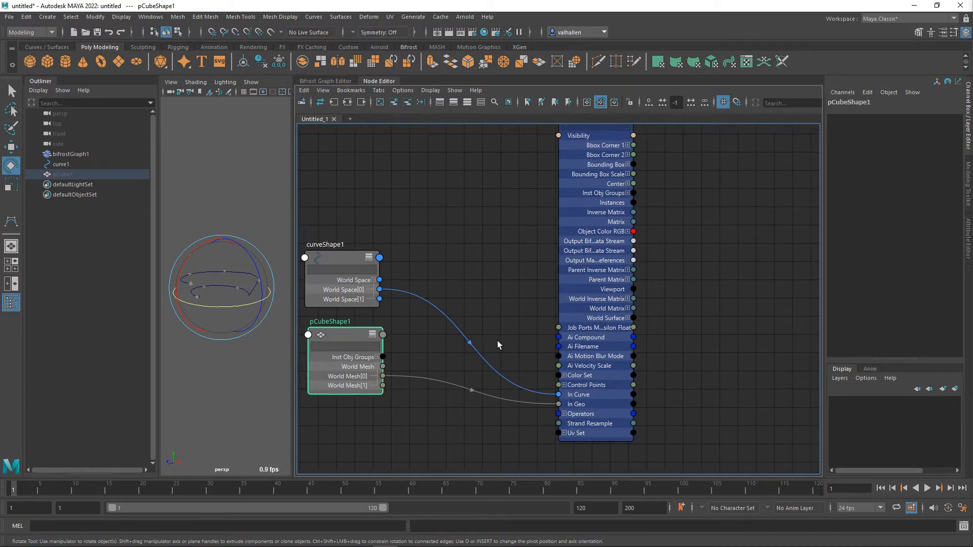
# - Reduce the bifrostGraphShape1 node to its connected attributes and place it beside the curveShape1 and pCubeShape1 nodes
pyautogui.write('2')
pyautogui.keyDown('alt'); pyautogui.moveTo(685, 222); pyautogui.dragTo(676, 285, button='middle'); pyautogui.keyUp('alt')
pyautogui.press('BackSpace')
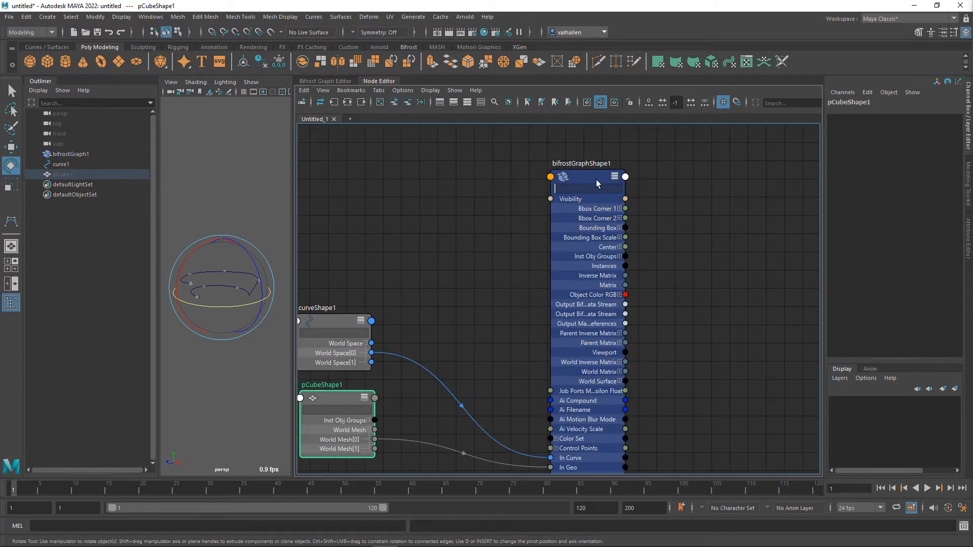
pyautogui.moveTo(596, 179); pyautogui.dragTo(585, 236)
pyautogui.click(581, 213)
pyautogui.press('2')
pyautogui.keyDown('alt'); pyautogui.moveTo(697, 302); pyautogui.dragTo(725, 248, button='middle'); pyautogui.keyUp('alt')
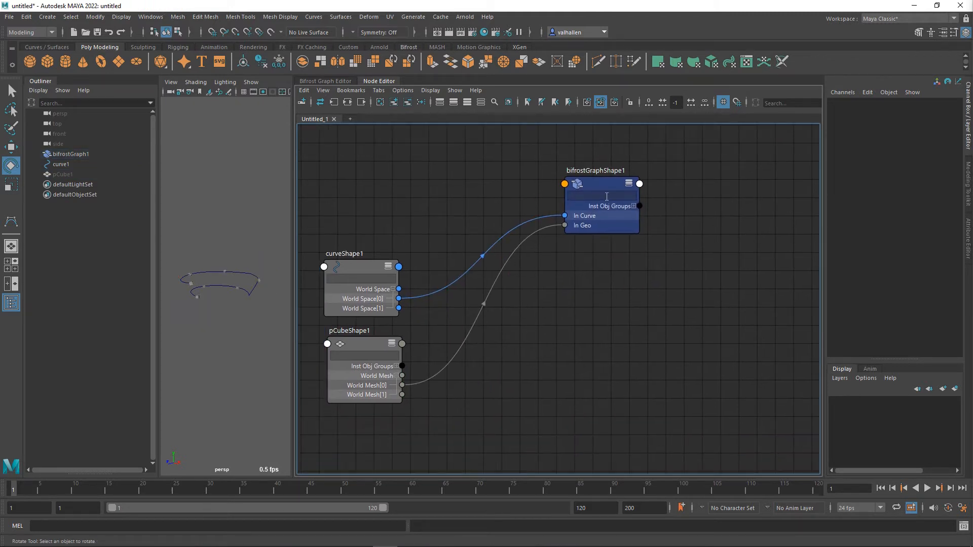
pyautogui.moveTo(603, 206); pyautogui.dragTo(513, 312)
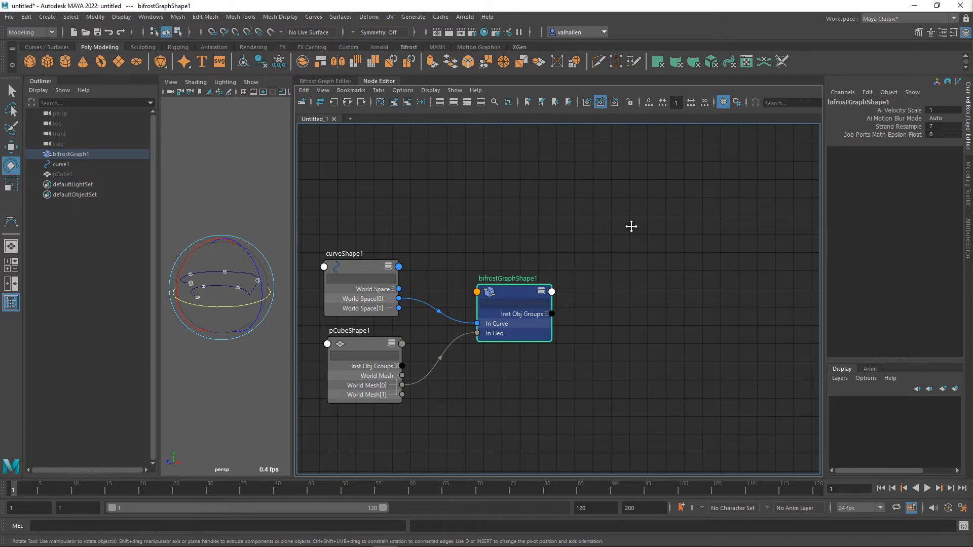
# - Open the Bifrost Graph Editor and examine the connections from the input node into copy_to_curve
pyautogui.keyDown('alt'); pyautogui.moveTo(631, 226); pyautogui.dragTo(637, 227, button='middle'); pyautogui.keyUp('alt')
pyautogui.click(328, 82)
pyautogui.scroll(-2, 576, 258)
pyautogui.keyDown('alt'); pyautogui.moveTo(576, 258); pyautogui.dragTo(626, 260, button='middle'); pyautogui.keyUp('alt')
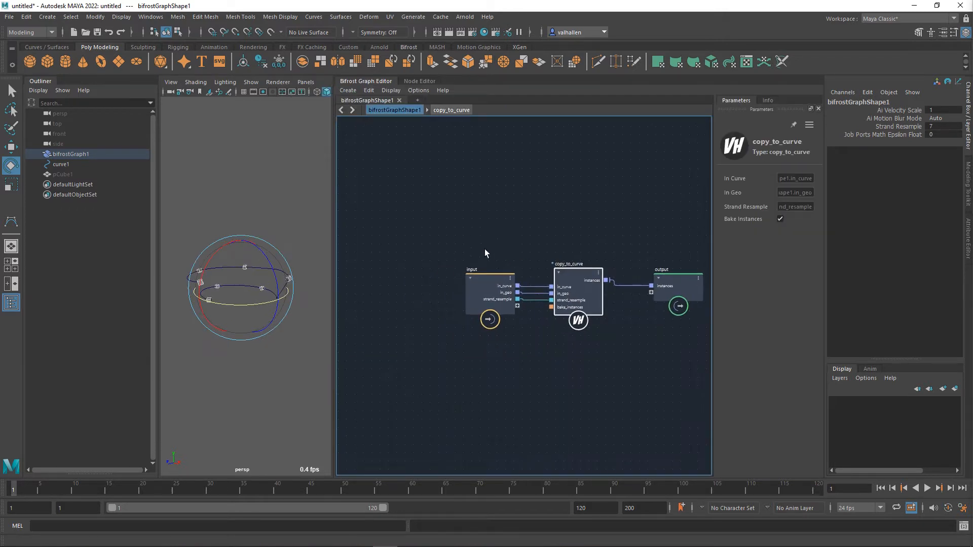
pyautogui.scroll(3, 506, 284)
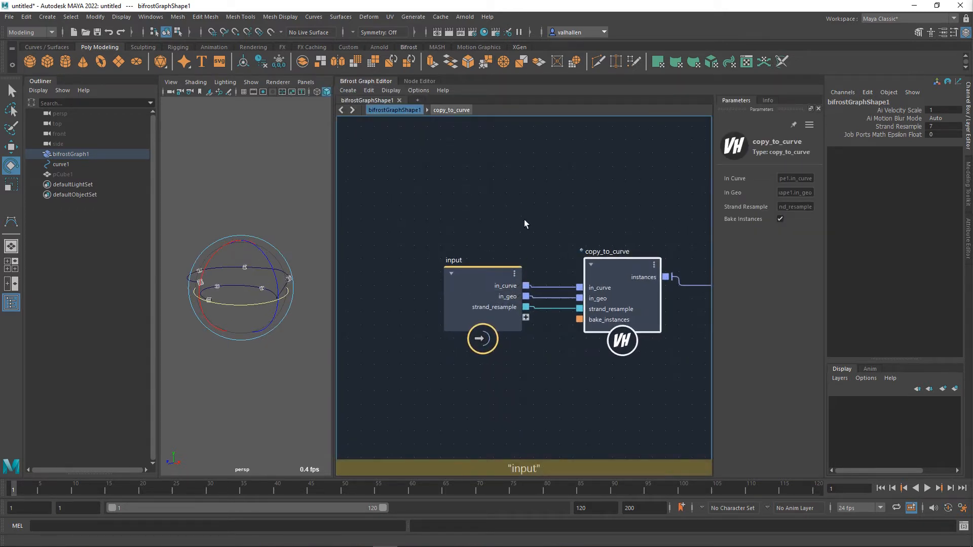
# - Return to the Node Editor, expand bifrostGraphShape1 to all attributes and examine its In Curve, In Geo and Strand Resample ports
pyautogui.click(421, 82)
pyautogui.scroll(-2, 533, 237)
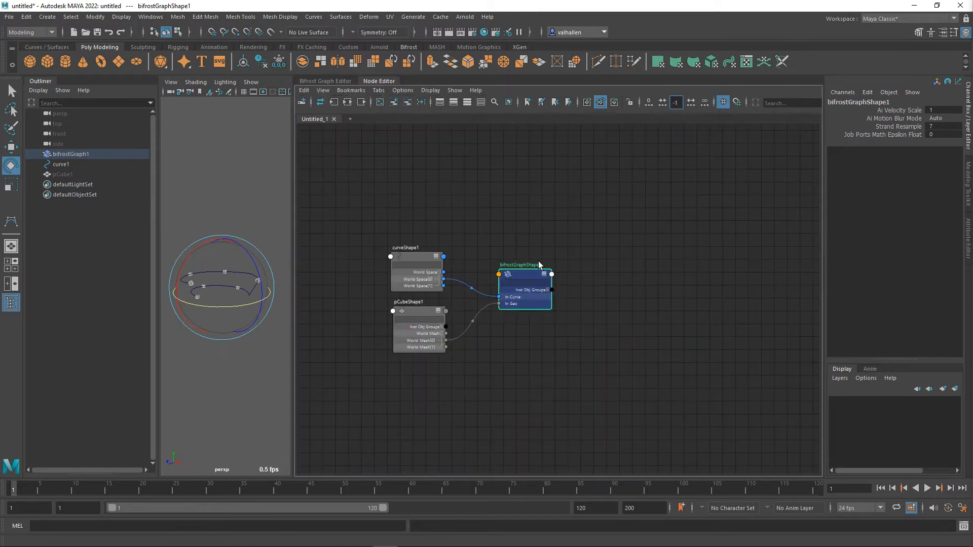
pyautogui.keyDown('alt'); pyautogui.moveTo(538, 260); pyautogui.dragTo(540, 250, button='middle'); pyautogui.keyUp('alt')
pyautogui.press('3')
pyautogui.keyDown('alt'); pyautogui.moveTo(603, 331); pyautogui.dragTo(652, 171, button='middle'); pyautogui.keyUp('alt')
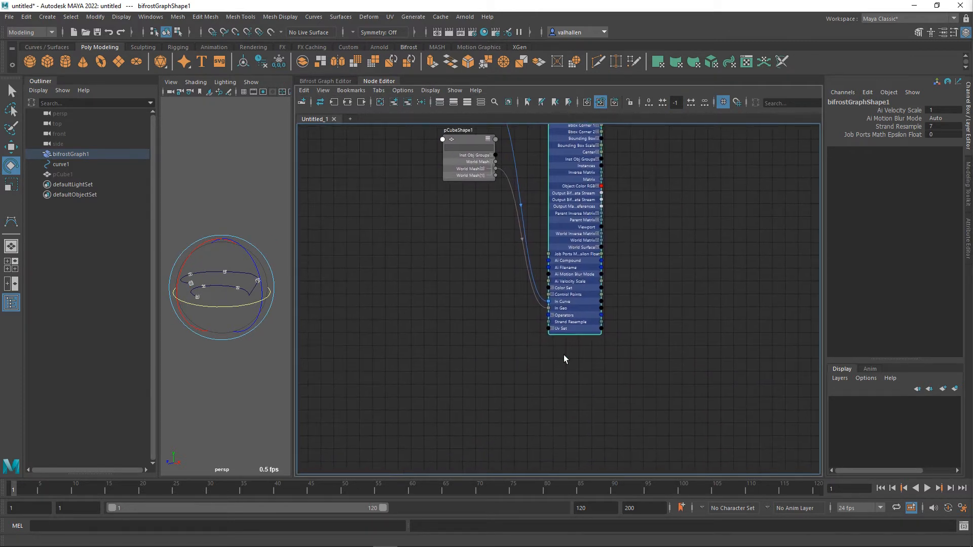
pyautogui.scroll(4, 563, 352)
pyautogui.keyDown('alt'); pyautogui.moveTo(694, 263); pyautogui.dragTo(693, 294, button='middle'); pyautogui.keyUp('alt')
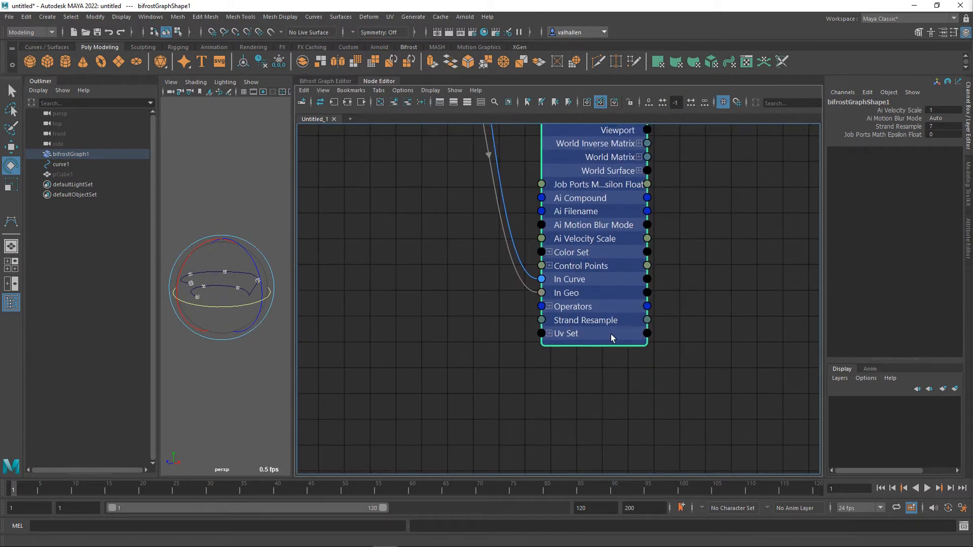
pyautogui.scroll(-4, 701, 265)
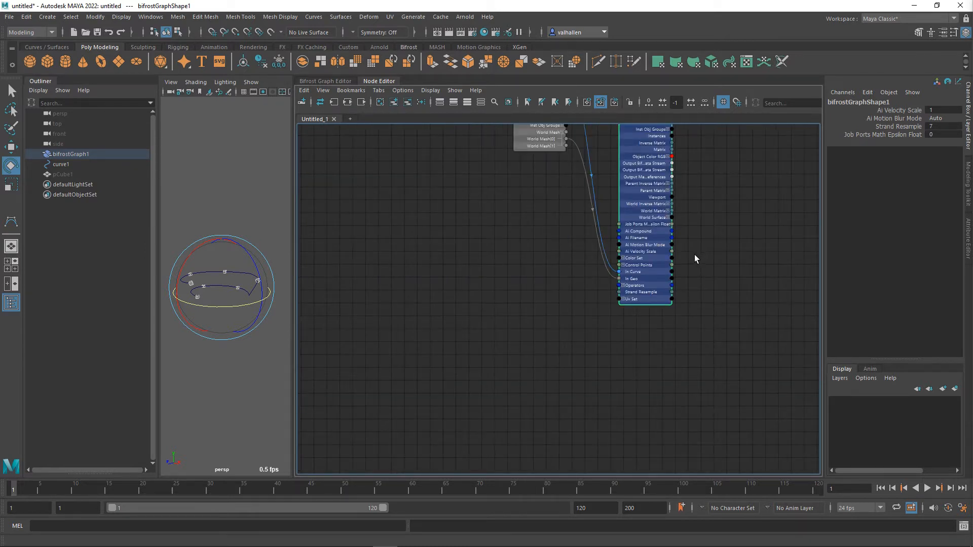
# - Collapse bifrostGraphShape1 back to its connected attributes and move it closer to the curve and cube shape nodes
pyautogui.press('2')
pyautogui.keyDown('alt'); pyautogui.moveTo(700, 225); pyautogui.dragTo(680, 361, button='middle'); pyautogui.keyUp('alt')
pyautogui.scroll(4, 609, 269)
pyautogui.keyDown('alt'); pyautogui.moveTo(633, 251); pyautogui.dragTo(630, 271, button='middle'); pyautogui.keyUp('alt')
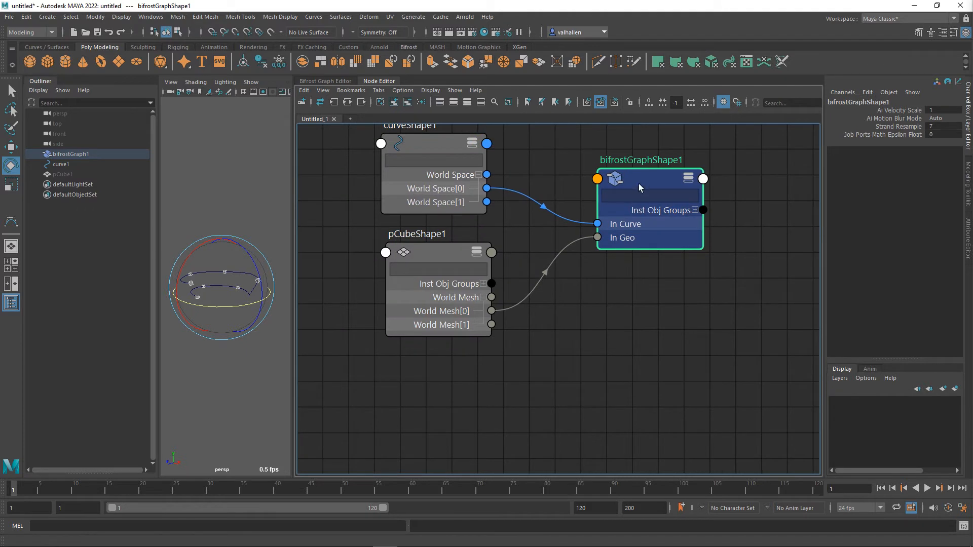
pyautogui.moveTo(639, 184); pyautogui.dragTo(611, 195)
pyautogui.keyDown('alt'); pyautogui.moveTo(437, 186); pyautogui.dragTo(444, 205, button='middle'); pyautogui.keyUp('alt')
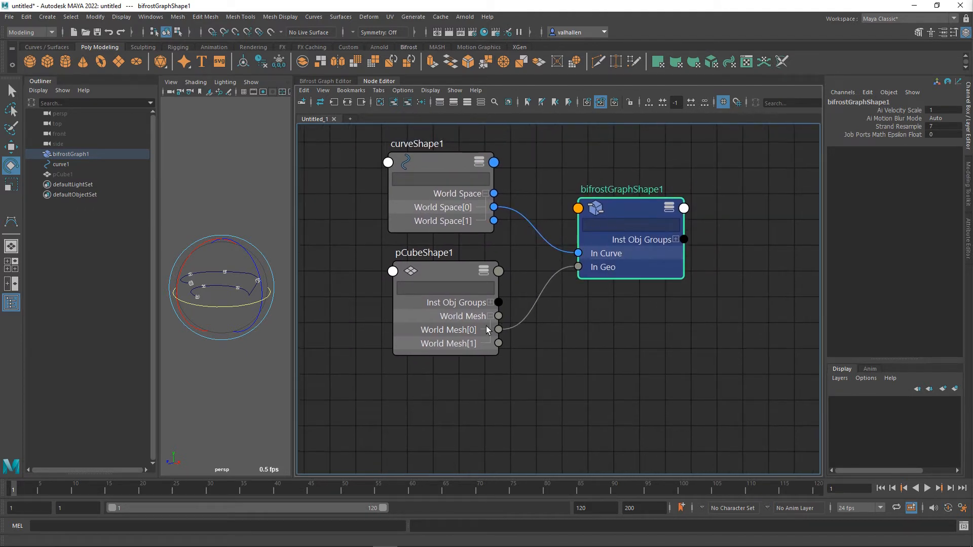
pyautogui.keyDown('alt'); pyautogui.moveTo(457, 320); pyautogui.dragTo(458, 315, button='middle'); pyautogui.keyUp('alt')
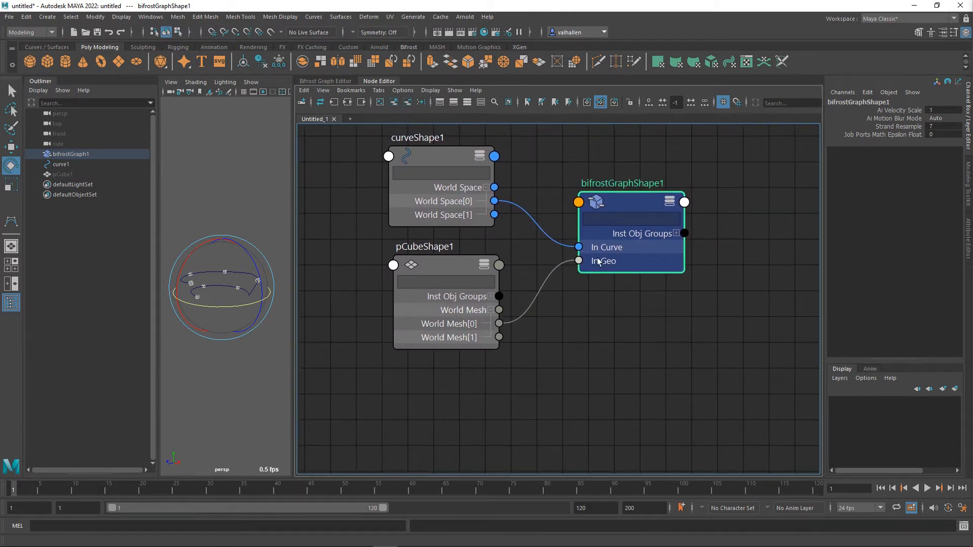
# - Return to the Bifrost Graph Editor and open the copy_to_curve compound to see its internal network
pyautogui.click(325, 81)
pyautogui.keyDown('alt'); pyautogui.moveTo(589, 356); pyautogui.dragTo(494, 348, button='middle'); pyautogui.keyUp('alt')
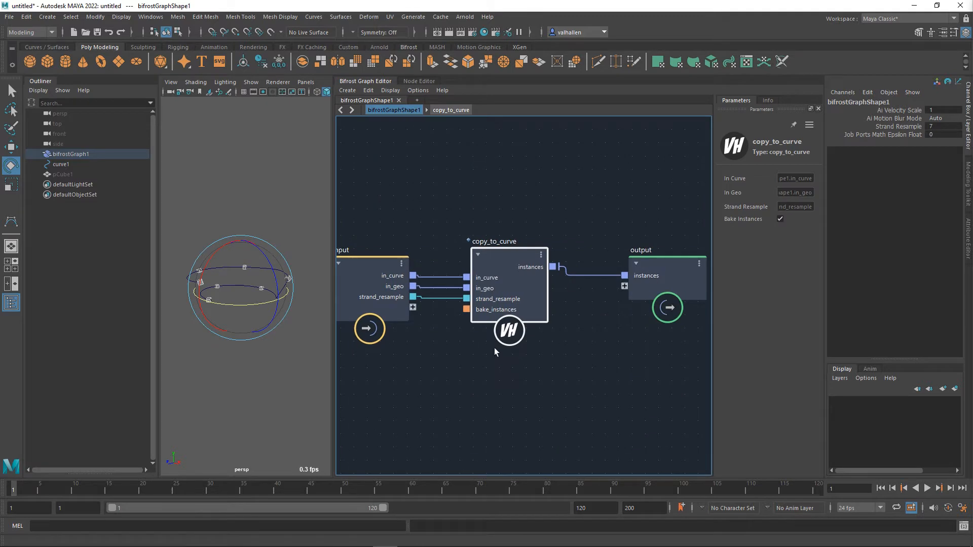
pyautogui.doubleClick(523, 258)
pyautogui.keyDown('alt'); pyautogui.moveTo(445, 325); pyautogui.dragTo(522, 359, button='middle'); pyautogui.keyUp('alt')
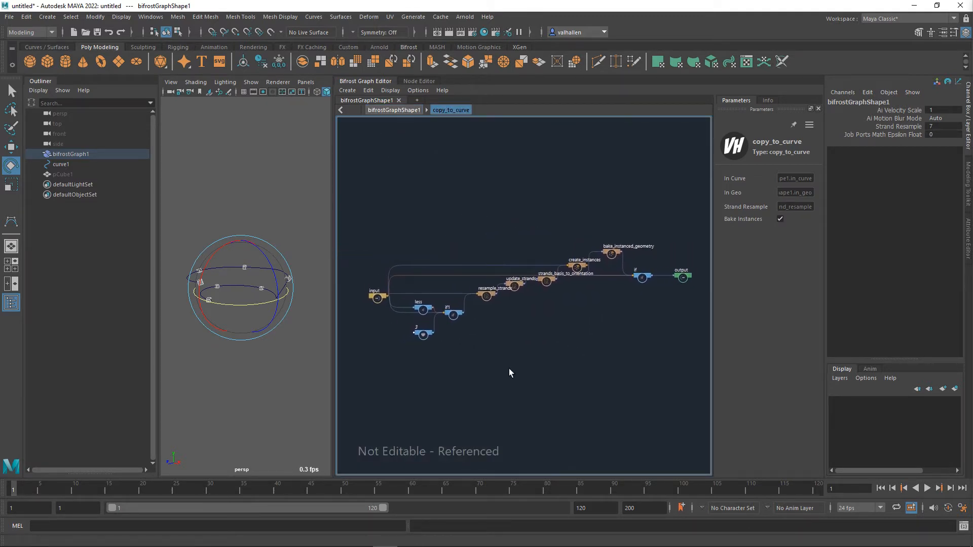
# - Examine the value node feeding if1 and the resample_strands node's parameters inside copy_to_curve
pyautogui.scroll(1, 441, 357)
pyautogui.scroll(1, 439, 350)
pyautogui.moveTo(467, 303); pyautogui.dragTo(468, 306)
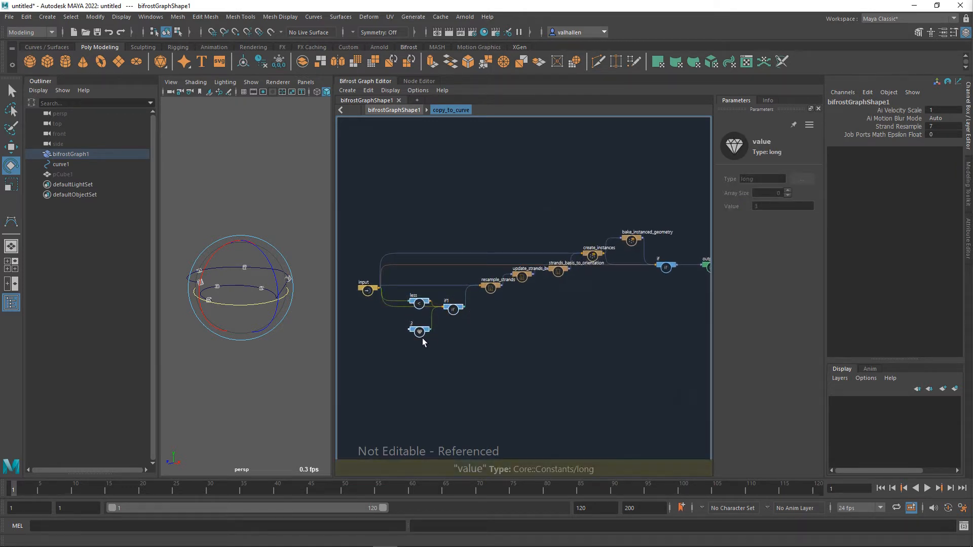
pyautogui.keyDown('alt'); pyautogui.moveTo(502, 317); pyautogui.dragTo(485, 343, button='middle'); pyautogui.keyUp('alt')
pyautogui.scroll(1, 479, 336)
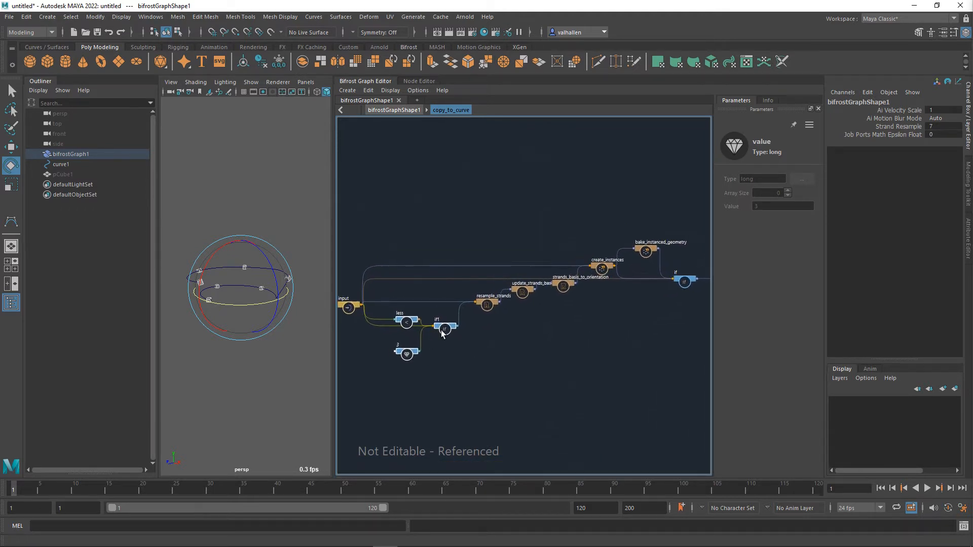
pyautogui.click(495, 308)
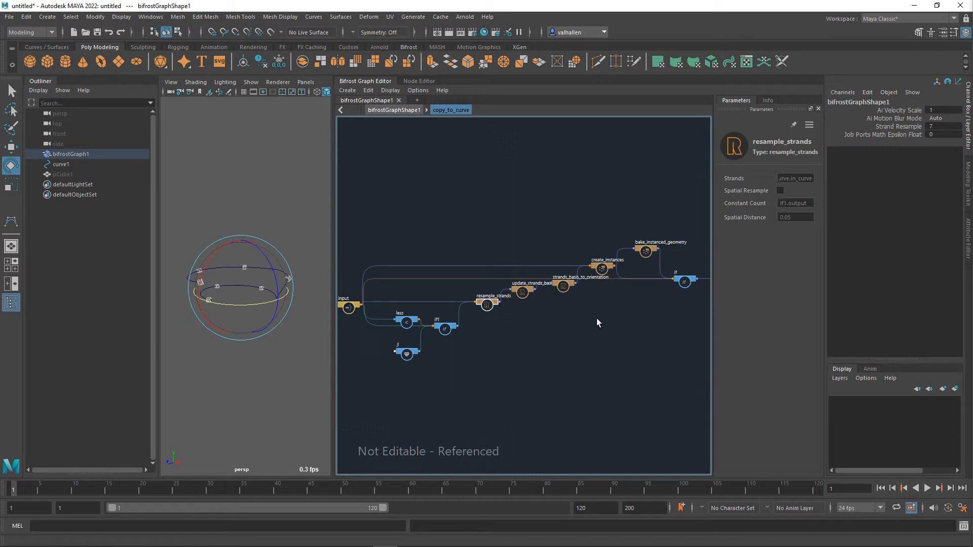
pyautogui.scroll(4, 460, 350)
pyautogui.keyDown('alt'); pyautogui.moveTo(459, 349); pyautogui.dragTo(560, 375, button='middle'); pyautogui.keyUp('alt')
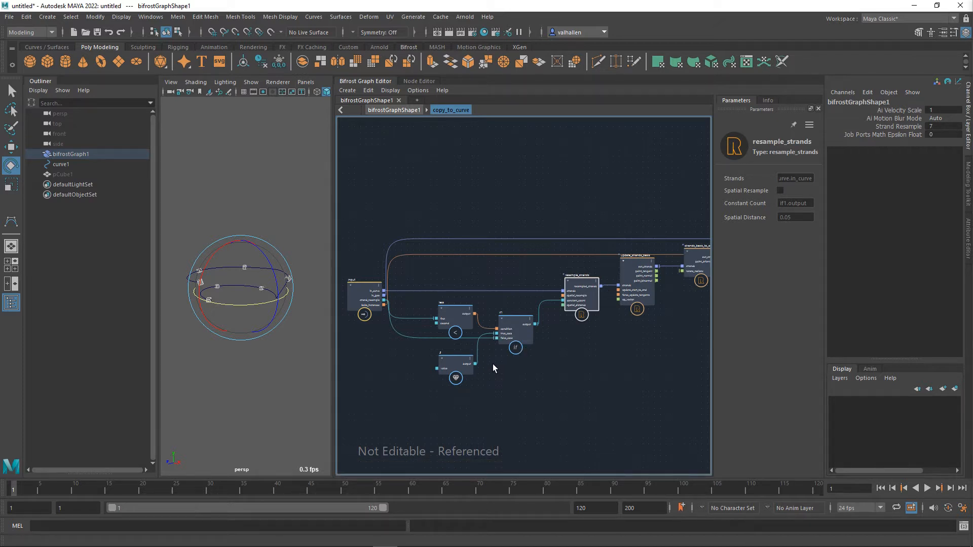
# - Examine the parameters of the less, if1 and value nodes that determine the resample count inside copy_to_curve
pyautogui.scroll(3, 464, 325)
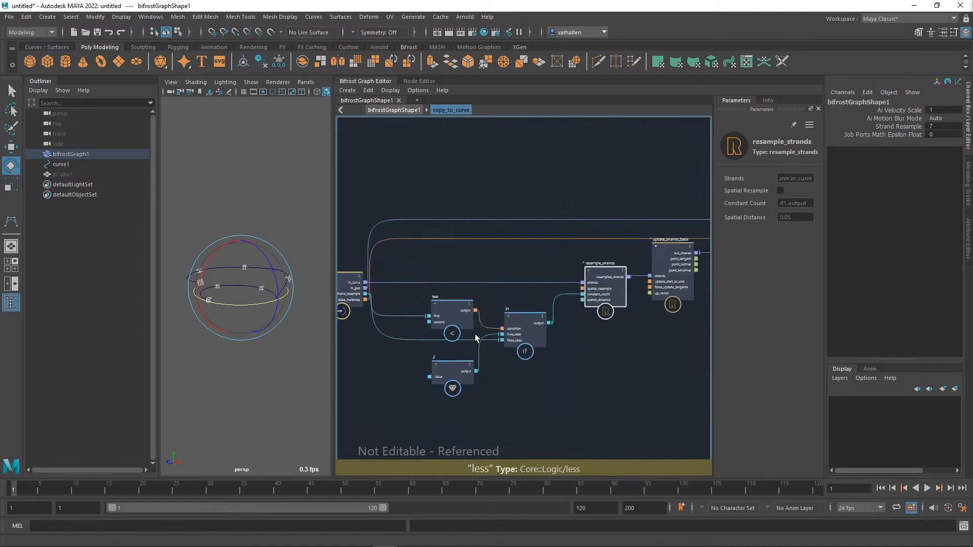
pyautogui.click(401, 330)
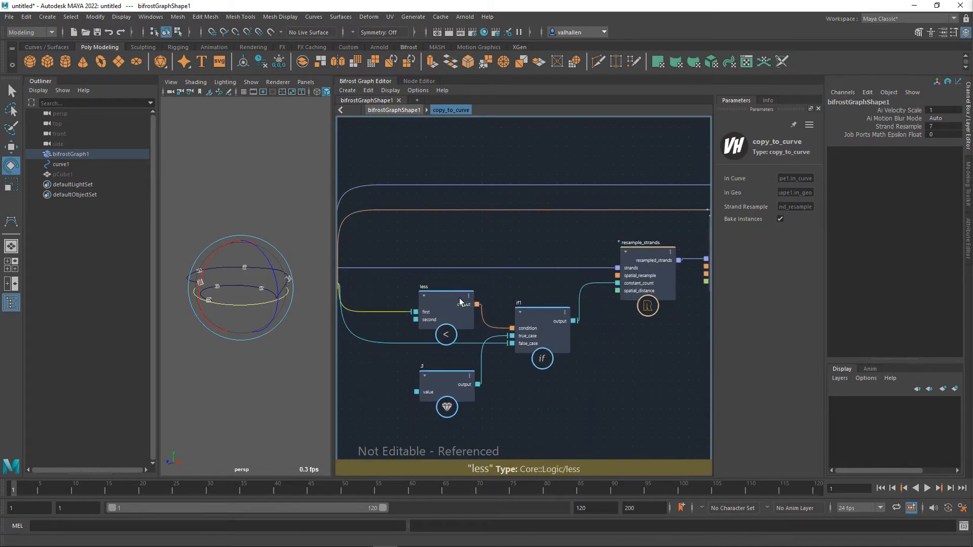
pyautogui.click(446, 307)
pyautogui.click(517, 347)
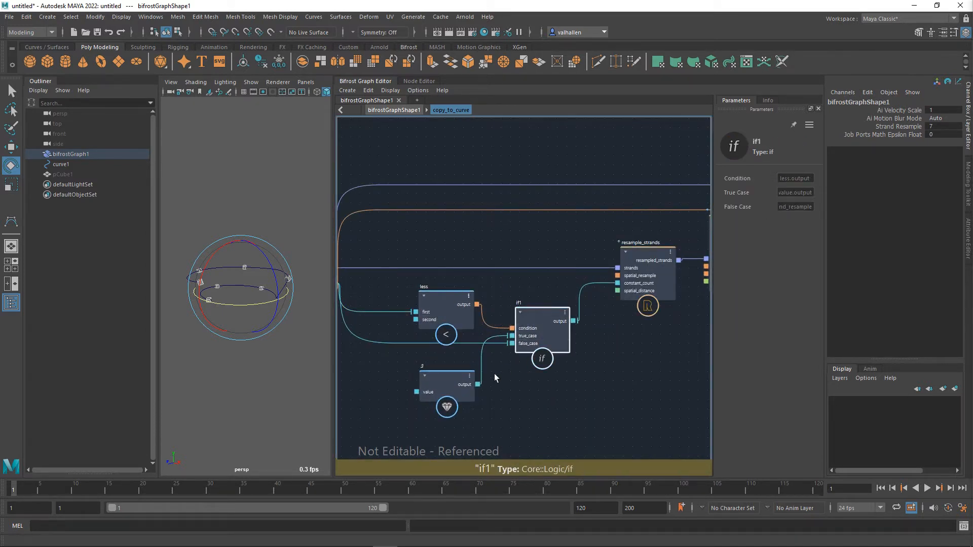
pyautogui.click(449, 396)
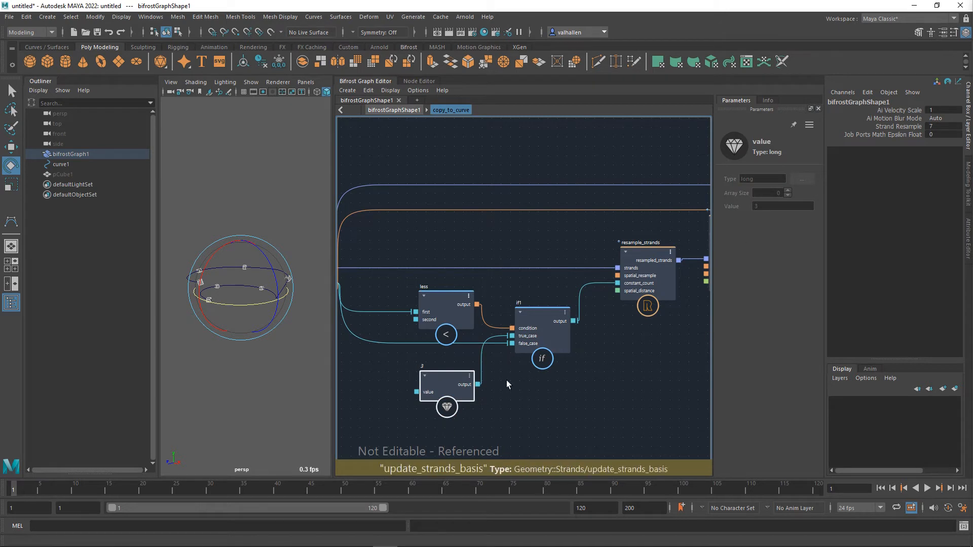
# - Examine the resample_strands and update_strands_basis nodes and the connection between them
pyautogui.keyDown('alt'); pyautogui.moveTo(627, 378); pyautogui.dragTo(506, 421, button='middle'); pyautogui.keyUp('alt')
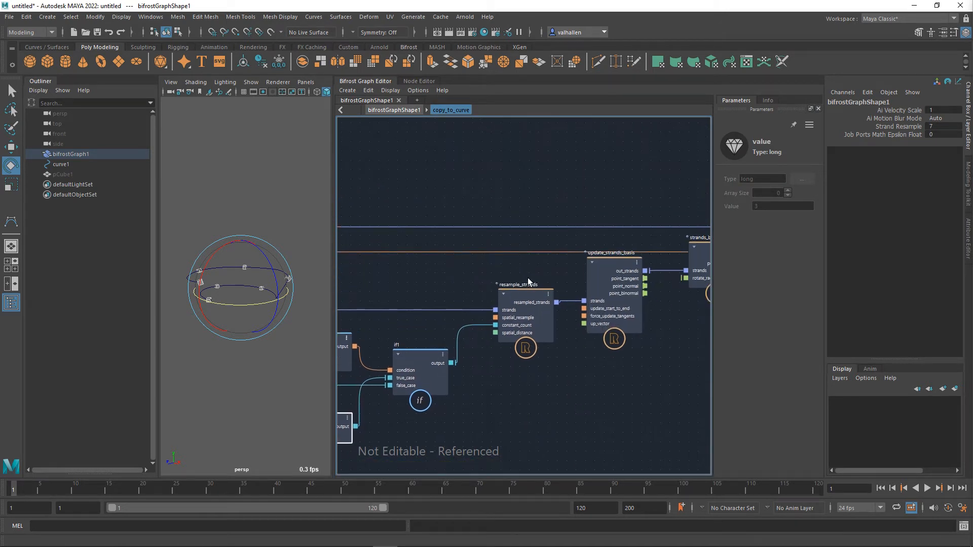
pyautogui.click(520, 326)
pyautogui.keyDown('alt'); pyautogui.moveTo(489, 381); pyautogui.dragTo(521, 367, button='middle'); pyautogui.keyUp('alt')
pyautogui.scroll(-1, 521, 367)
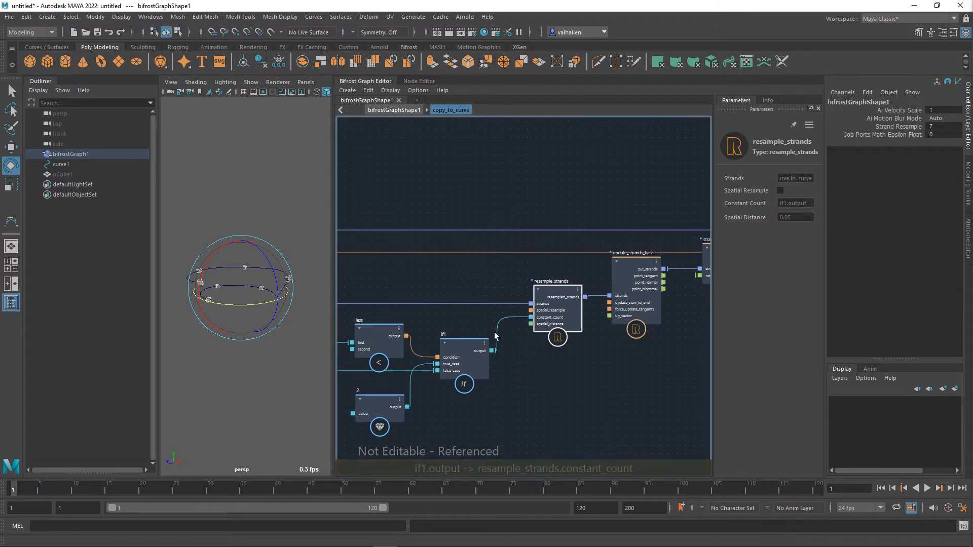
pyautogui.keyDown('alt'); pyautogui.moveTo(619, 365); pyautogui.dragTo(522, 421, button='middle'); pyautogui.keyUp('alt')
pyautogui.click(531, 322)
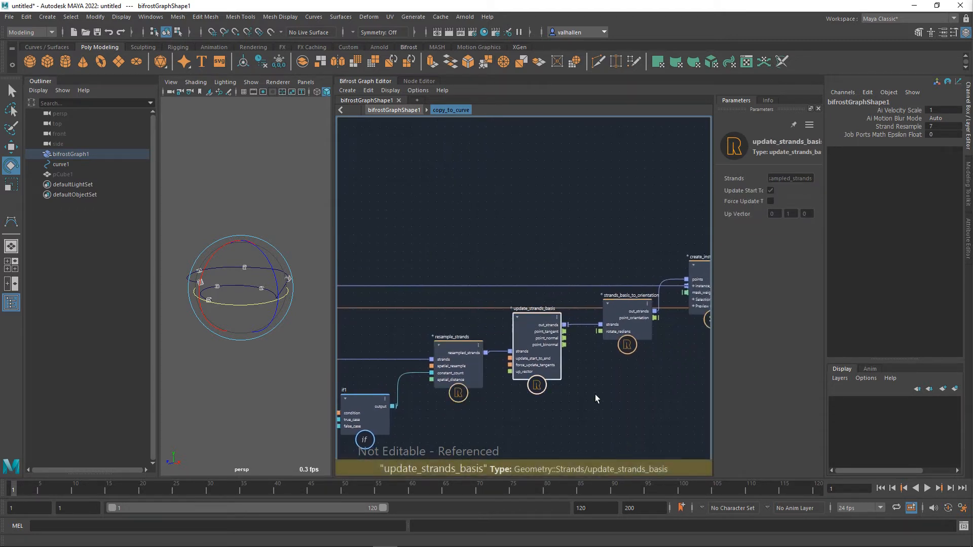
pyautogui.scroll(2, 595, 395)
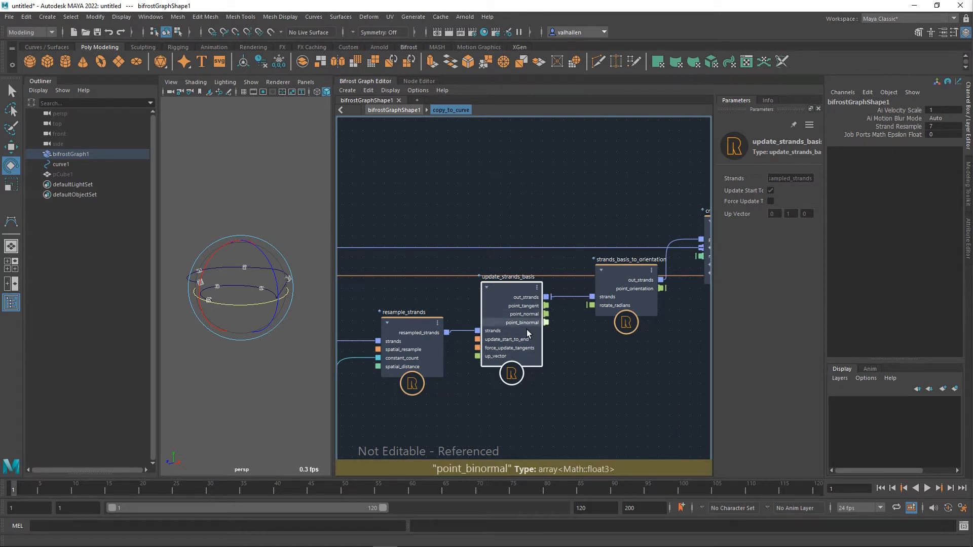
# - Examine strands_basis_to_orientation and create_instances, tracing the instance geometry connection back to the compound's input node
pyautogui.click(629, 287)
pyautogui.moveTo(629, 287); pyautogui.dragTo(583, 302, button='middle')
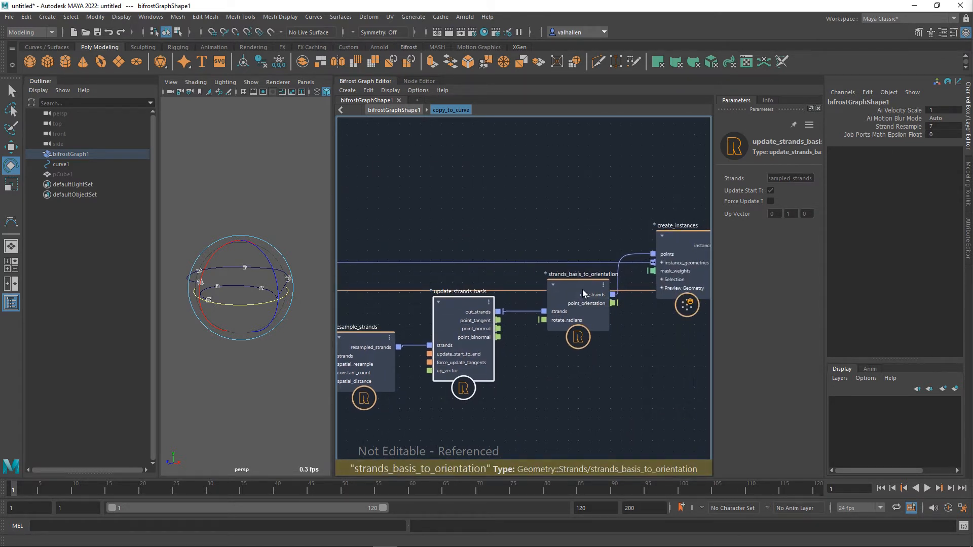
pyautogui.moveTo(583, 293); pyautogui.dragTo(564, 293)
pyautogui.moveTo(578, 366); pyautogui.dragTo(504, 376, button='middle')
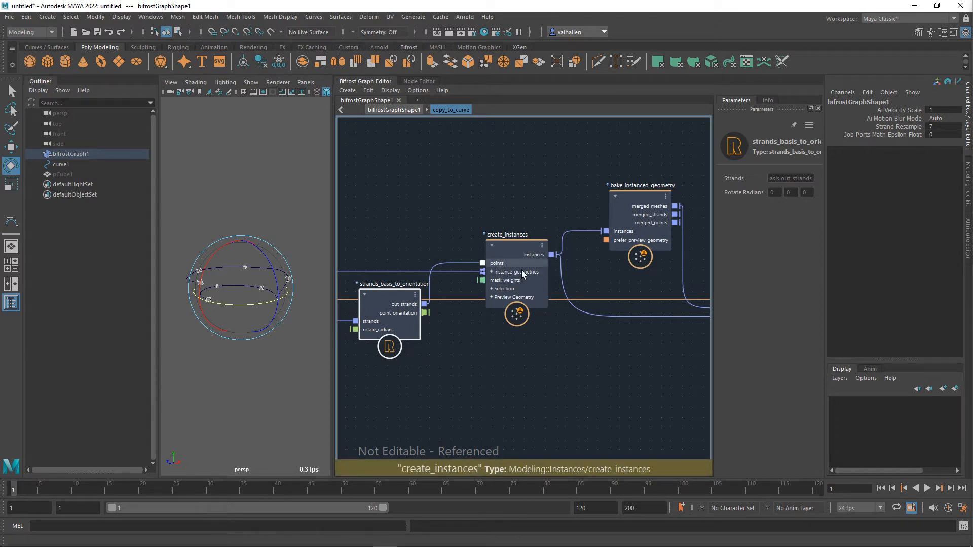
pyautogui.moveTo(483, 254); pyautogui.dragTo(931, 227, button='middle')
pyautogui.moveTo(365, 278); pyautogui.dragTo(647, 275, button='middle')
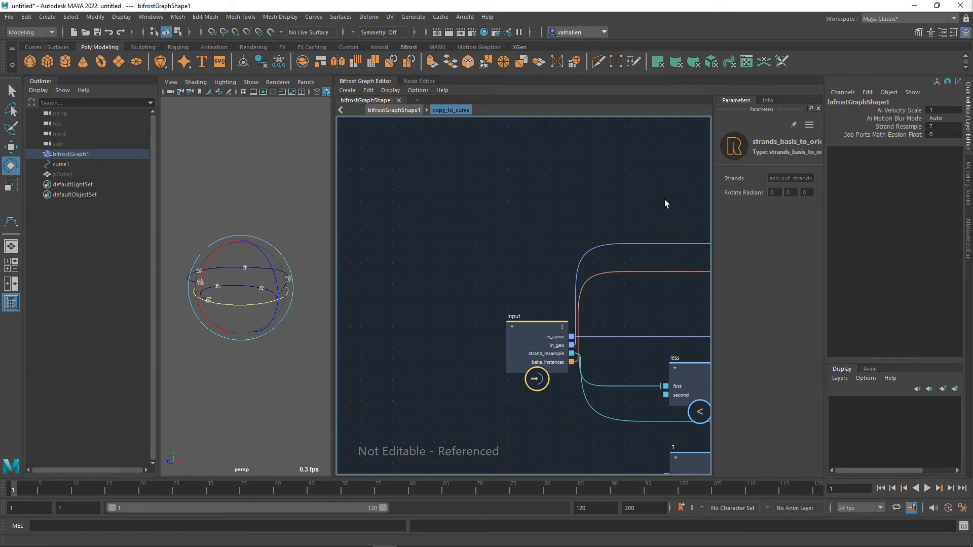
pyautogui.moveTo(664, 204); pyautogui.dragTo(381, 219, button='middle')
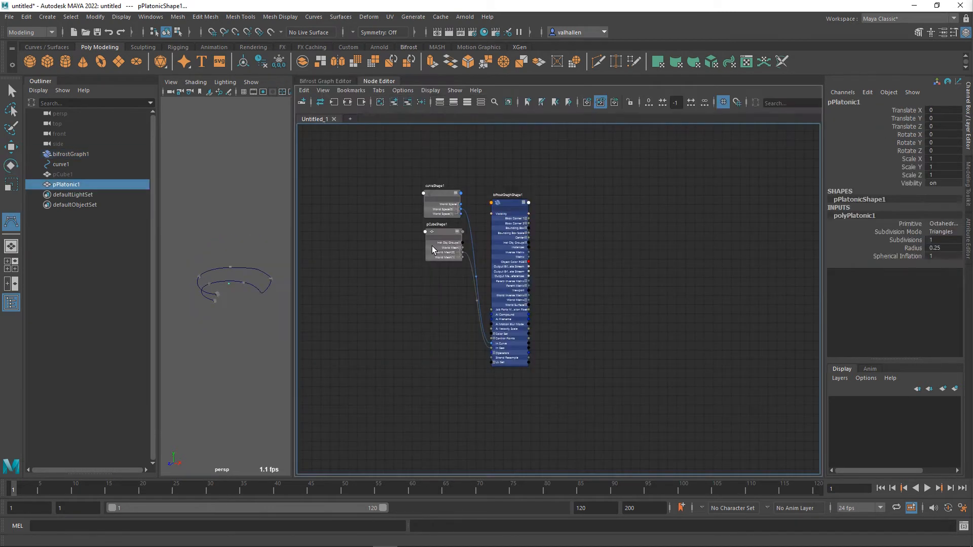
# - Examine how curveShape1 and pCubeShape1 connect to bifrostGraphShape1's In Curve and In Geo ports in the Node Editor
pyautogui.click(449, 199)
pyautogui.click(448, 235)
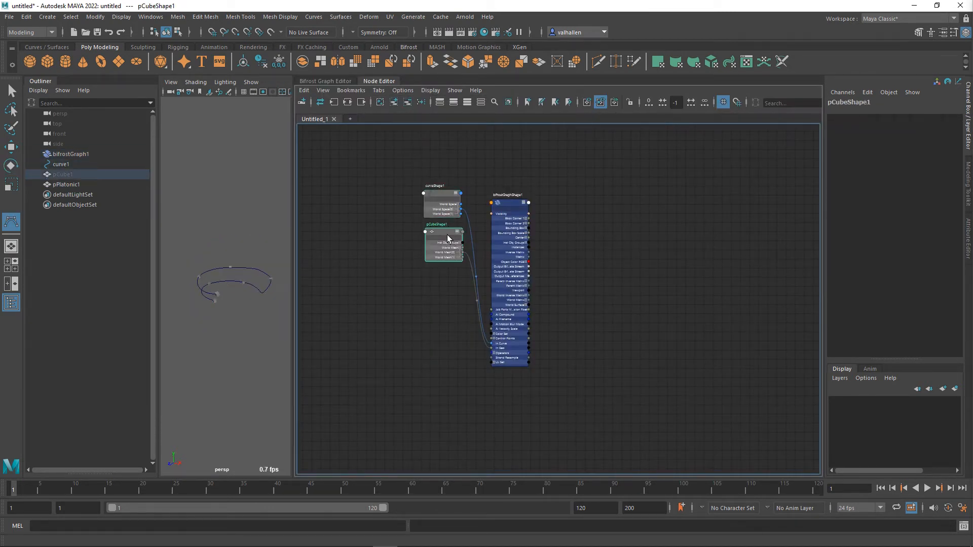
pyautogui.scroll(3, 499, 345)
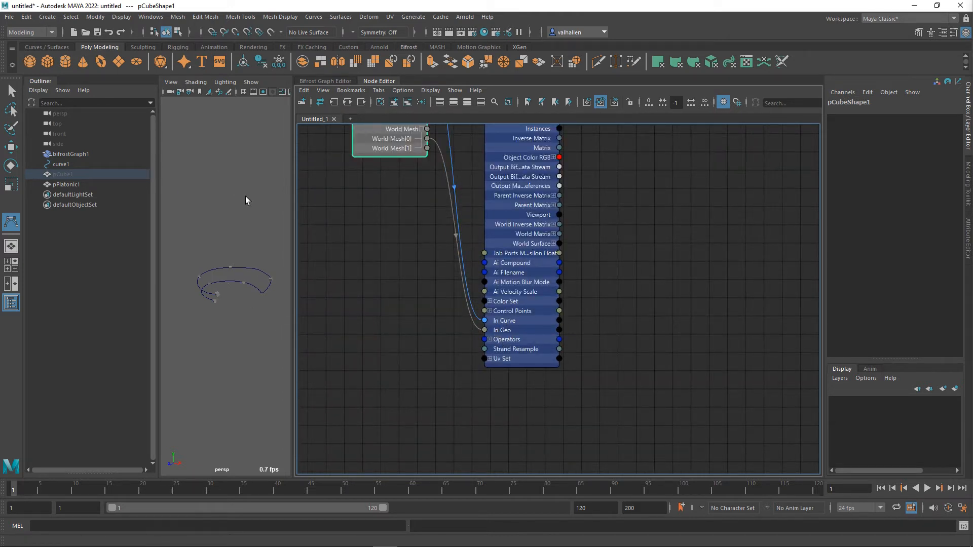
# - Collapse the docked editors to view the cubes along the curve at full size, and reopen the Bifrost Graph Editor
pyautogui.doubleClick(379, 81)
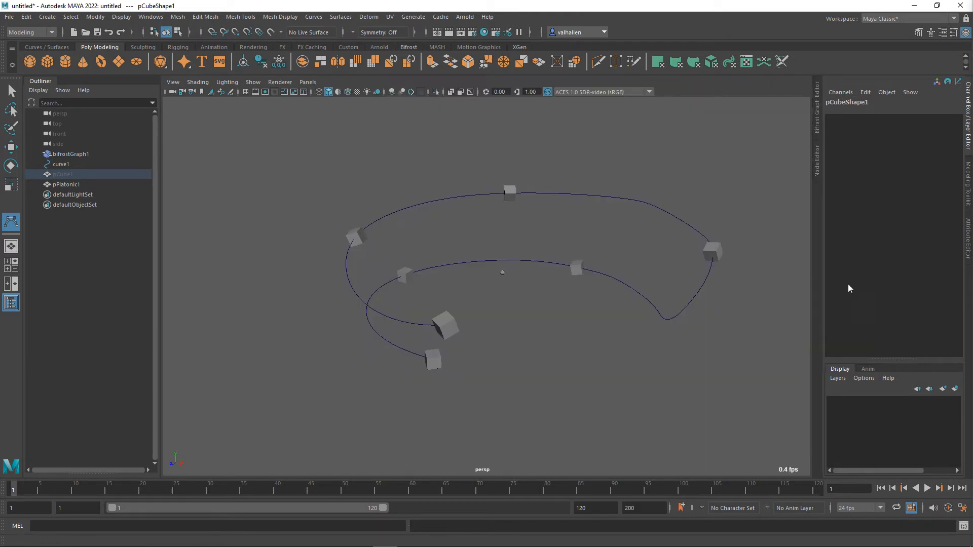
pyautogui.moveTo(972, 238); pyautogui.dragTo(971, 239)
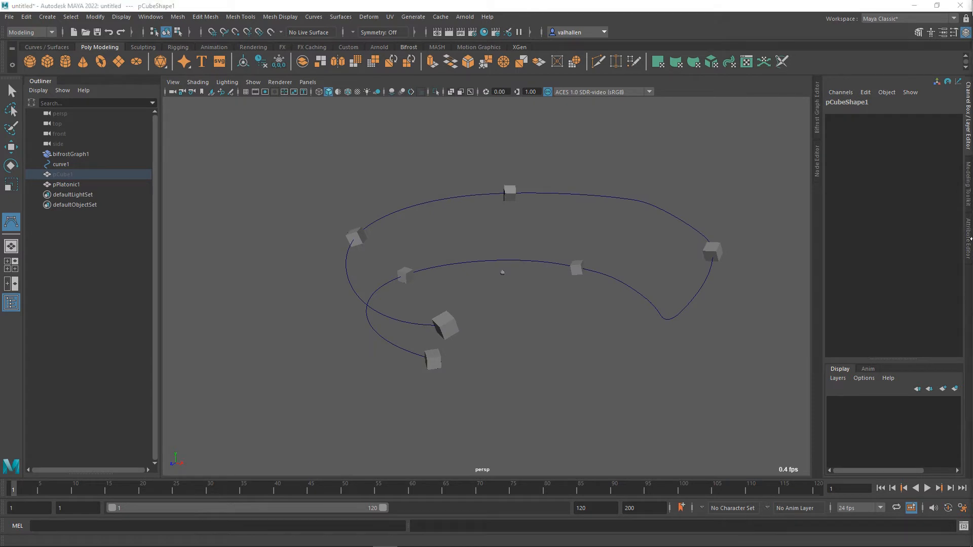
pyautogui.click(972, 149)
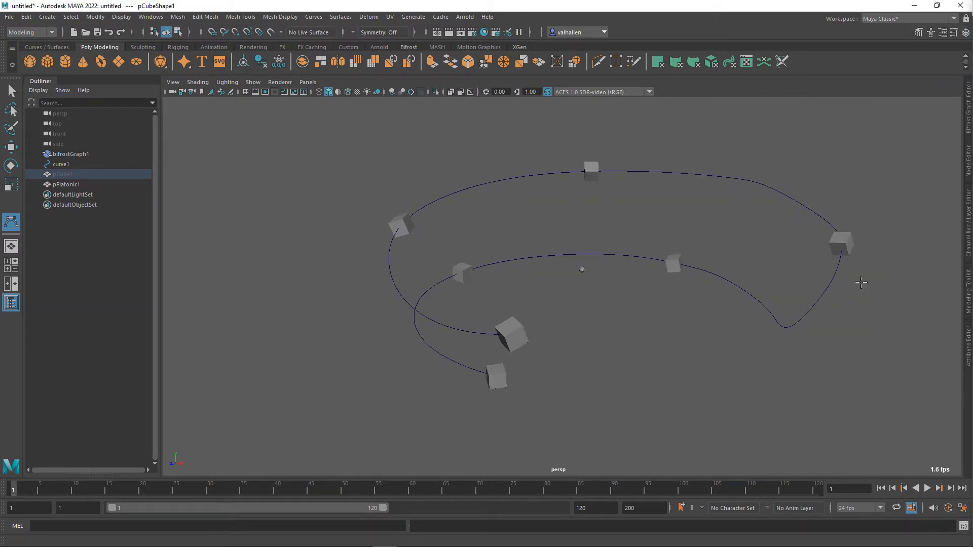
pyautogui.click(969, 123)
pyautogui.click(369, 256)
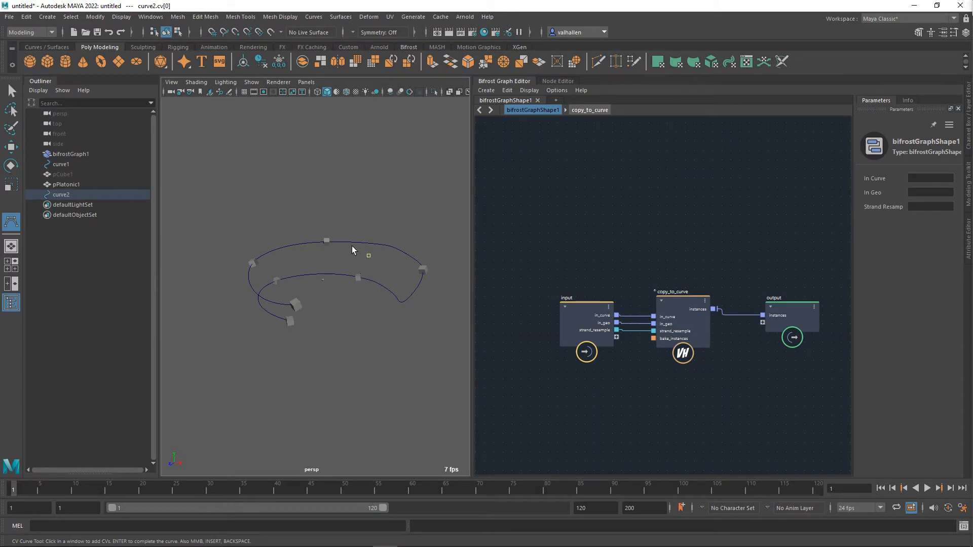
pyautogui.click(70, 155)
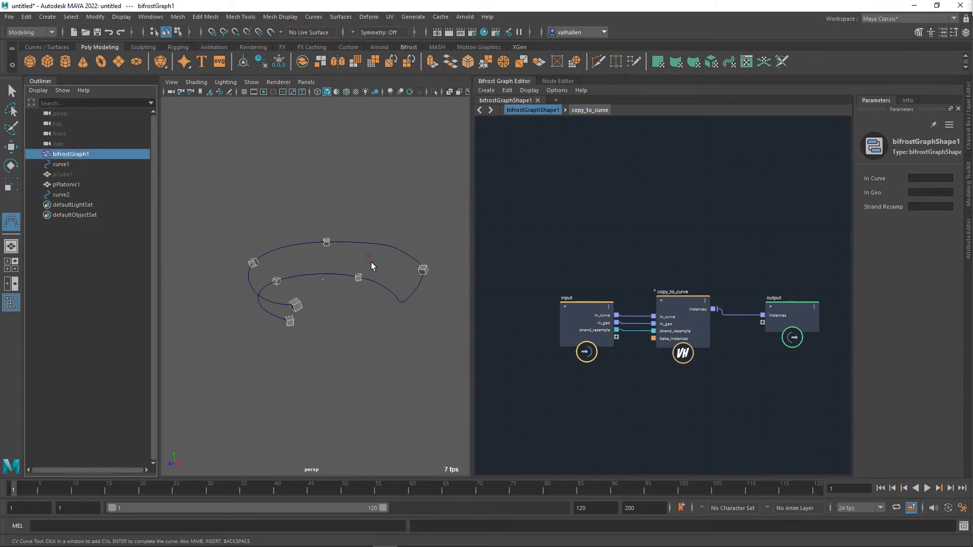
pyautogui.hotkey('ctrl', 'z')
pyautogui.hotkey('ctrl', 'z')
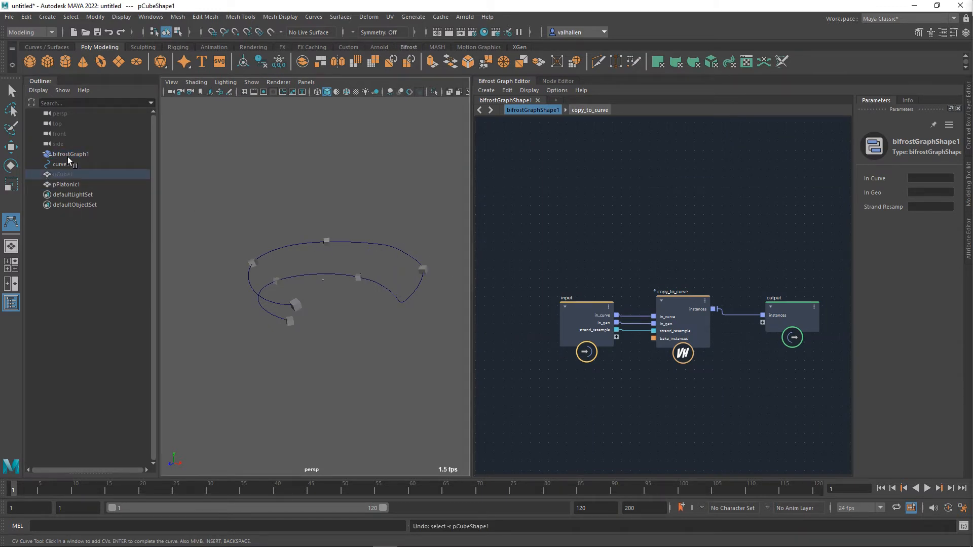
# - Select bifrostGraph1, collapse the Bifrost Graph Editor and raise Strand Resample to 48
pyautogui.click(68, 156)
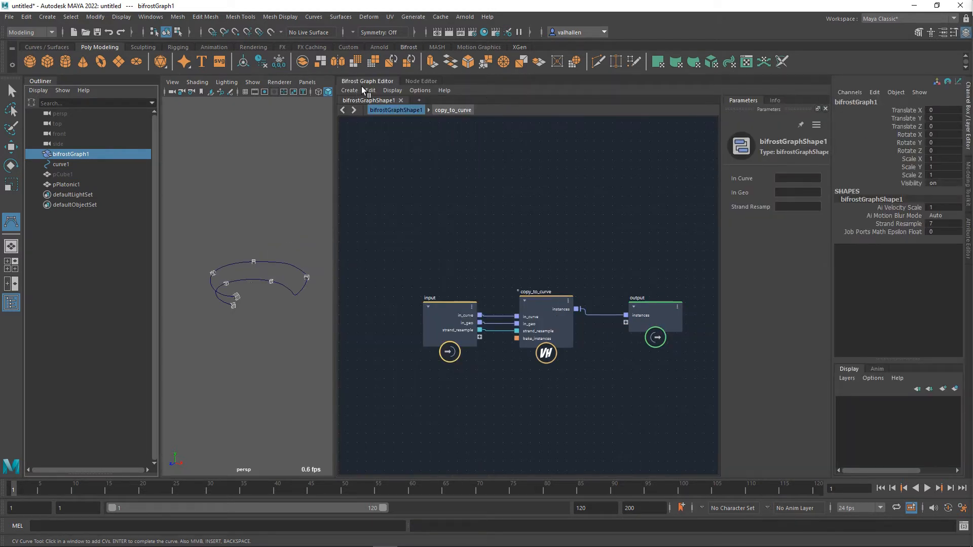
pyautogui.click(362, 84)
pyautogui.click(900, 224)
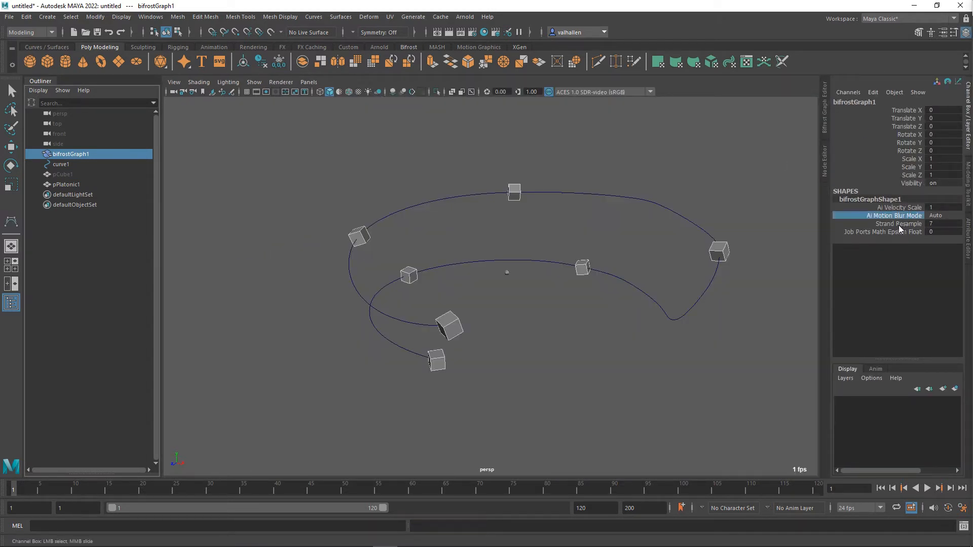
pyautogui.moveTo(644, 259)
pyautogui.mouseDown(button='middle')
pyautogui.moveTo(780, 259)
pyautogui.moveTo(651, 255)
pyautogui.moveTo(715, 257)
pyautogui.moveTo(654, 247)
pyautogui.mouseUp(button='middle')
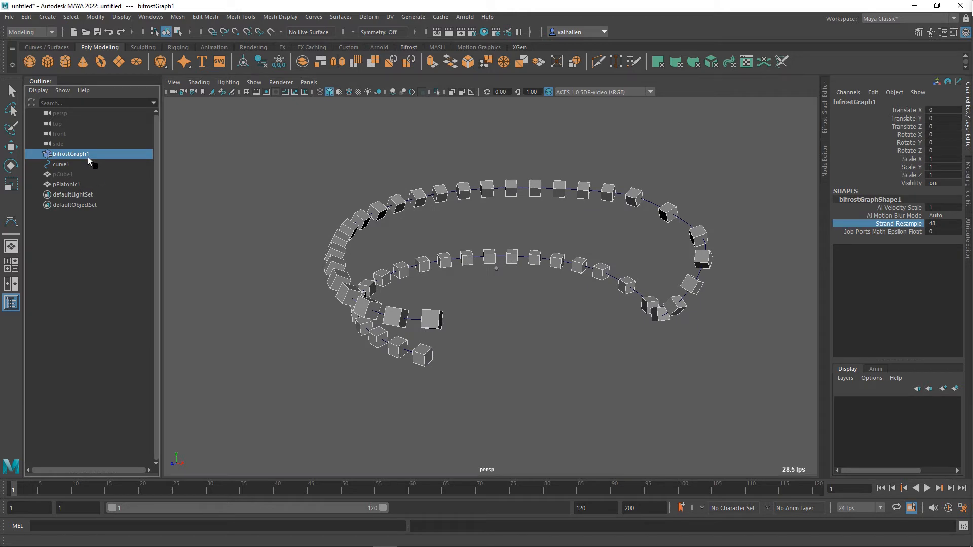
# - Delete bifrostGraph1 from the scene and hide the pPlatonic1 mesh
pyautogui.press('Delete')
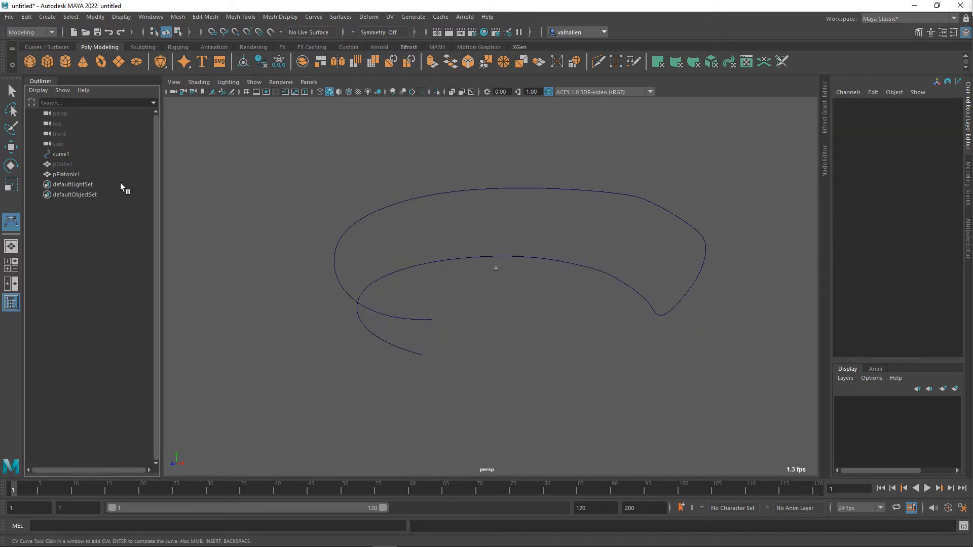
pyautogui.click(512, 264)
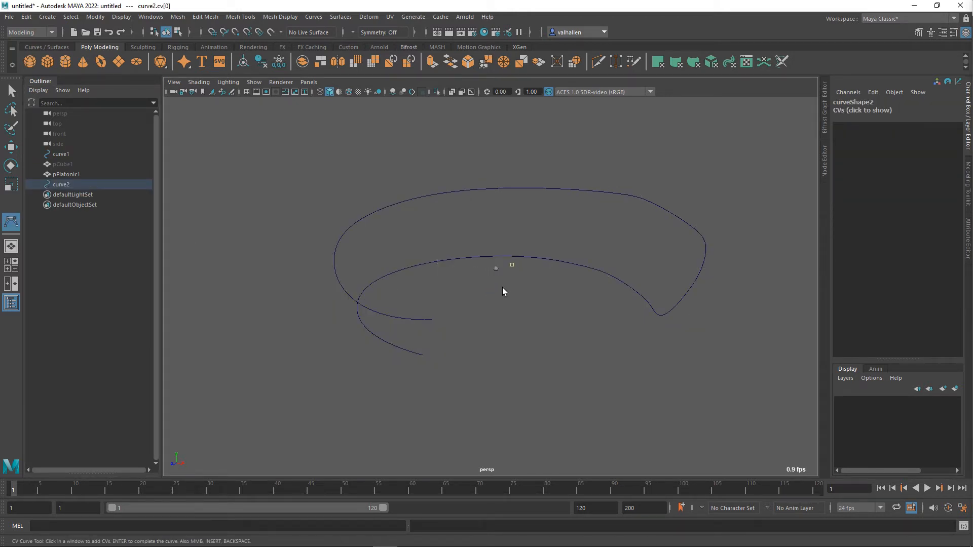
pyautogui.hotkey('ctrl', 'z')
pyautogui.click(12, 92)
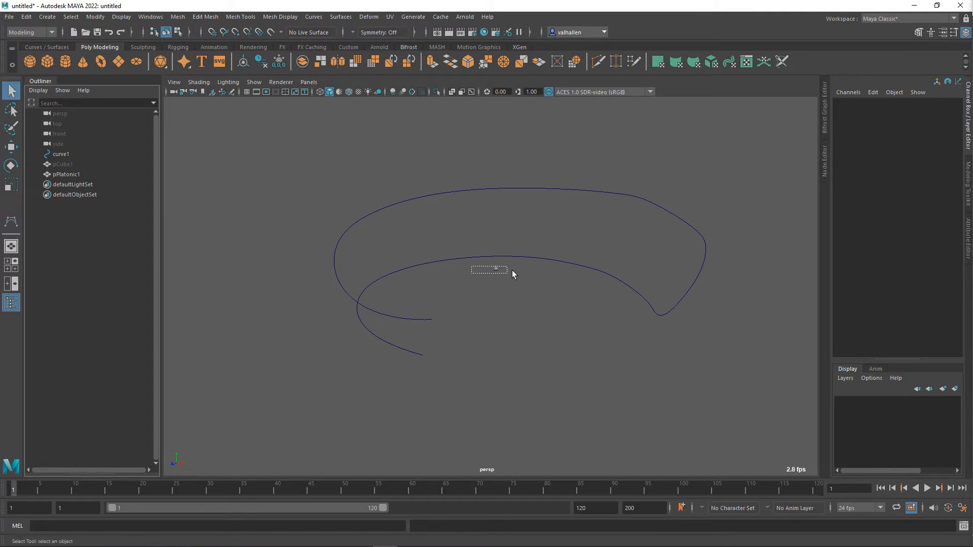
pyautogui.moveTo(512, 271); pyautogui.dragTo(513, 272)
pyautogui.hotkey('ctrl', 'h')
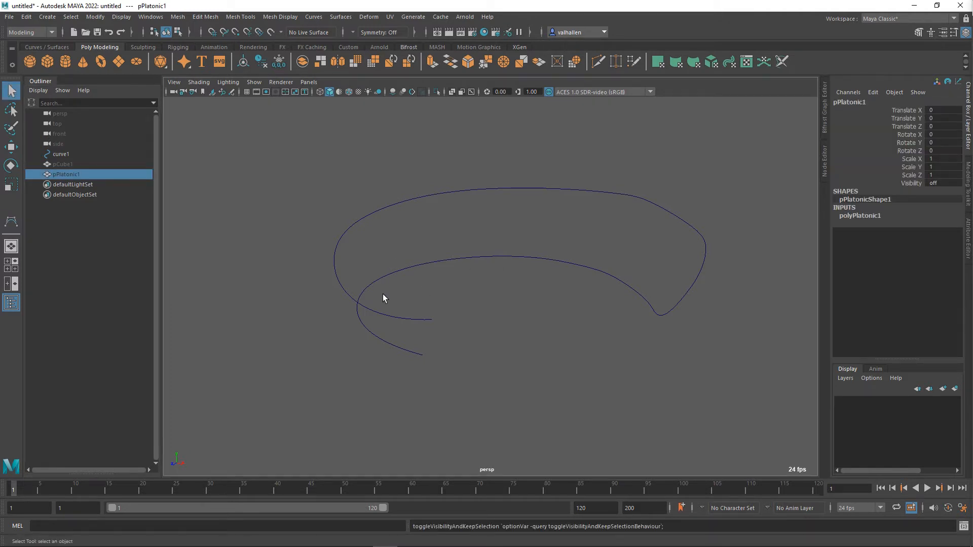
# - Reshape the sharp bend of curve1 by moving control vertex 20 inward, and return to object selection
pyautogui.keyDown('alt'); pyautogui.moveTo(383, 297); pyautogui.dragTo(446, 280); pyautogui.keyUp('alt')
pyautogui.keyDown('alt'); pyautogui.moveTo(647, 299); pyautogui.dragTo(570, 311, button='middle'); pyautogui.keyUp('alt')
pyautogui.moveTo(590, 257); pyautogui.dragTo(619, 304)
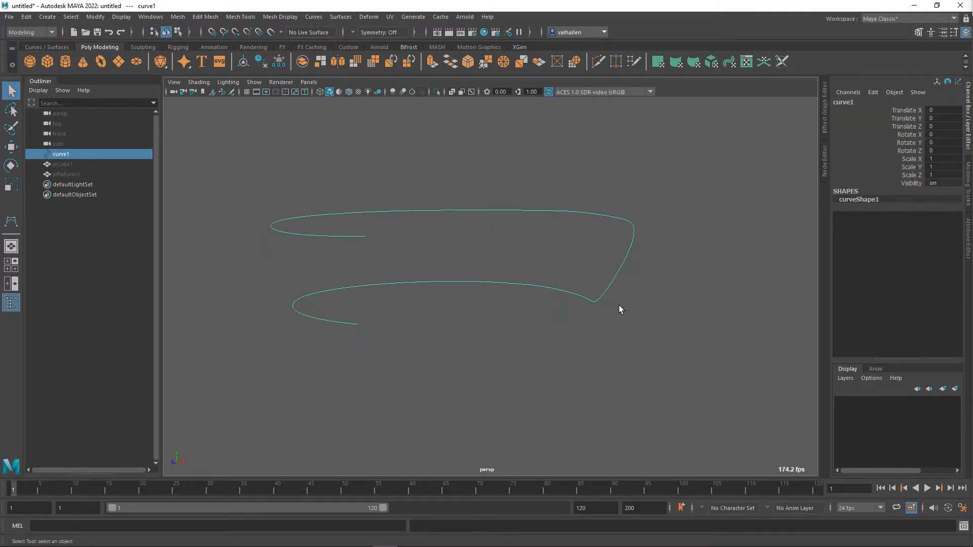
pyautogui.moveTo(619, 305); pyautogui.dragTo(596, 300, button='right')
pyautogui.keyDown('alt'); pyautogui.moveTo(628, 310); pyautogui.dragTo(562, 358); pyautogui.keyUp('alt')
pyautogui.click(563, 313)
pyautogui.press('w')
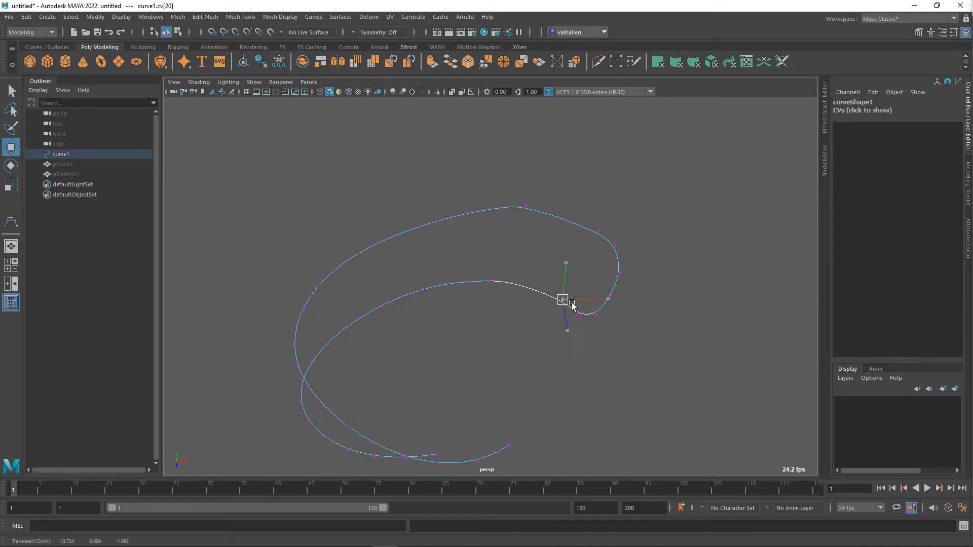
pyautogui.moveTo(565, 301); pyautogui.dragTo(539, 311)
pyautogui.click(587, 317)
pyautogui.moveTo(515, 288); pyautogui.dragTo(536, 275, button='right')
pyautogui.scroll(-3, 474, 206)
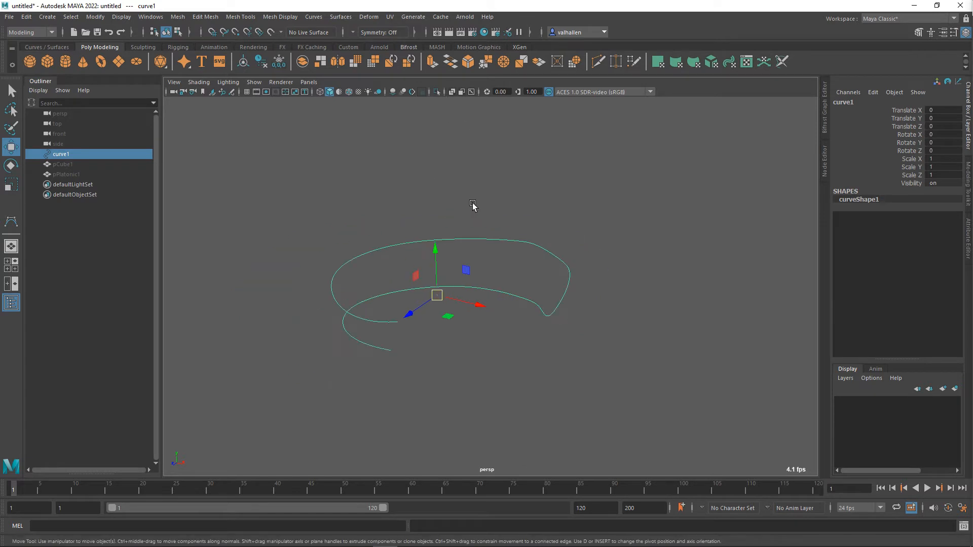
# - Move control vertex 27 of curve1 outward to reshape the upper bend, and return to object selection
pyautogui.scroll(3, 473, 204)
pyautogui.keyDown('alt'); pyautogui.moveTo(472, 200); pyautogui.dragTo(442, 226); pyautogui.keyUp('alt')
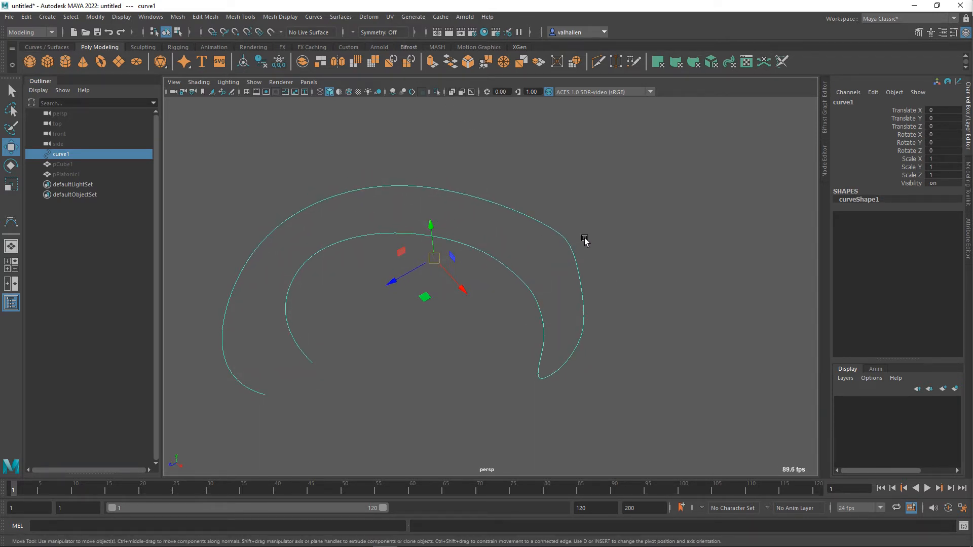
pyautogui.moveTo(585, 241); pyautogui.dragTo(571, 248, button='right')
pyautogui.moveTo(584, 249); pyautogui.dragTo(608, 265)
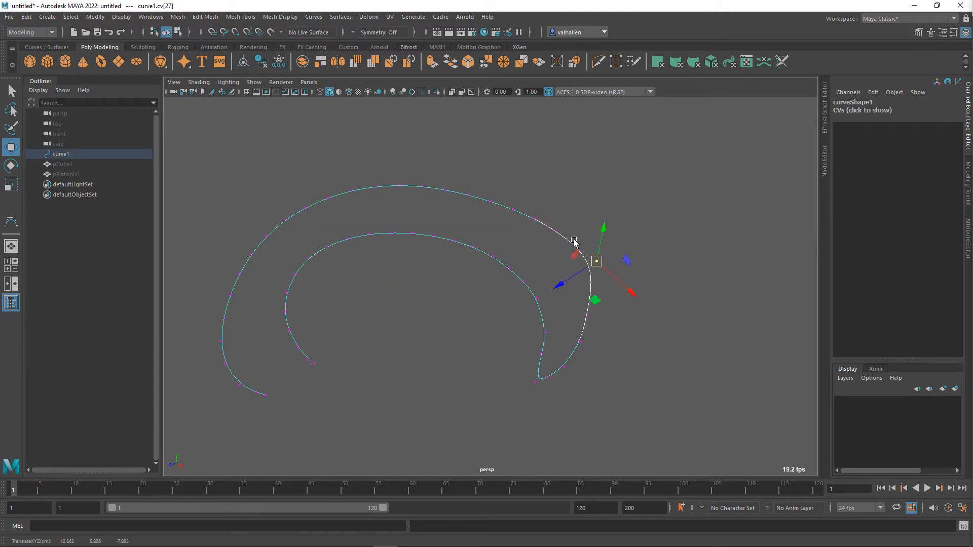
pyautogui.moveTo(576, 243)
pyautogui.mouseDown(button='right')
pyautogui.moveTo(588, 229)
pyautogui.moveTo(578, 227)
pyautogui.mouseUp(button='right')
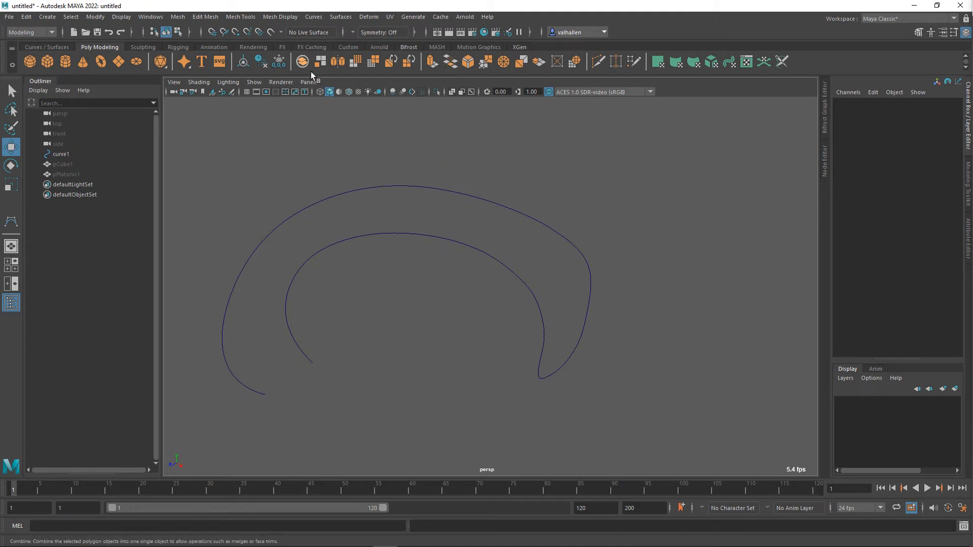
# - Rebuild curve1 with the Uniform rebuild type and 8 spans
pyautogui.click(447, 188)
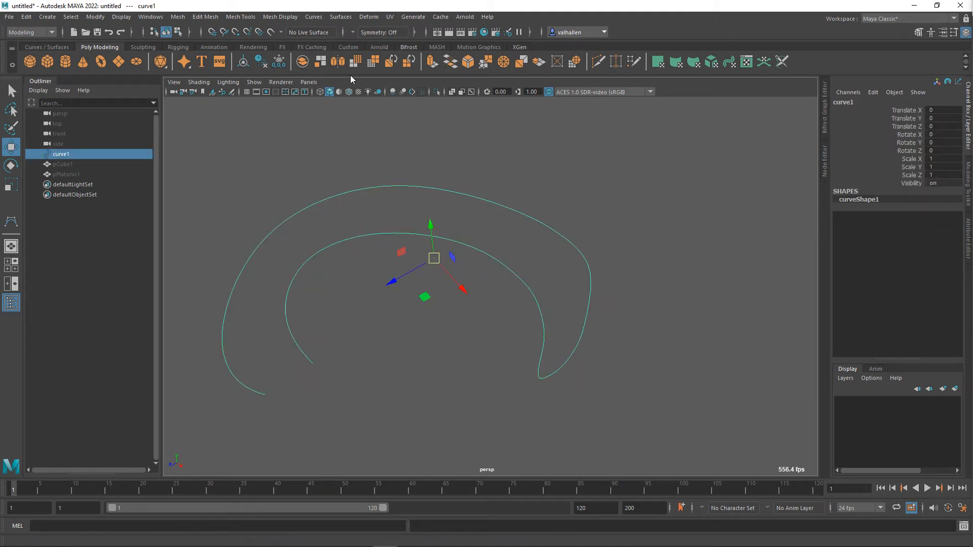
pyautogui.click(314, 17)
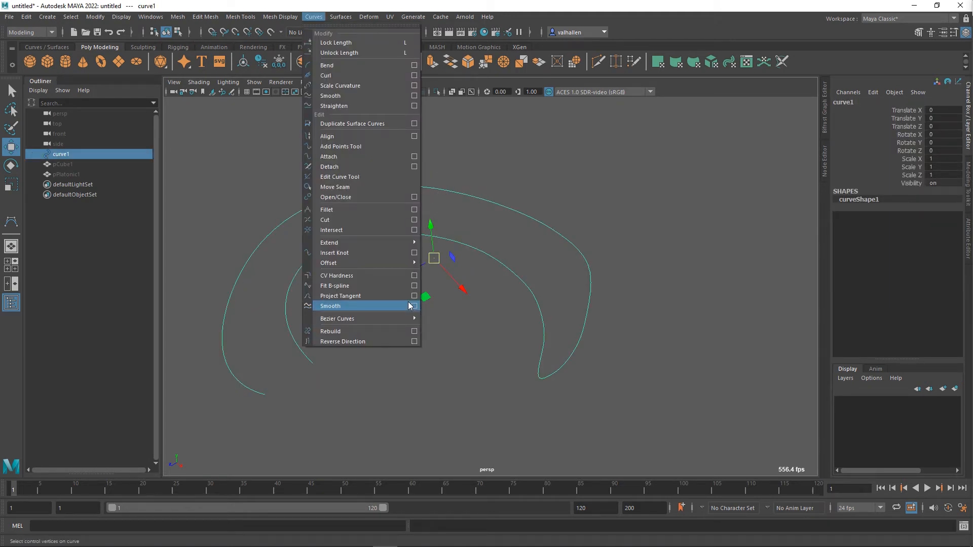
pyautogui.click(414, 331)
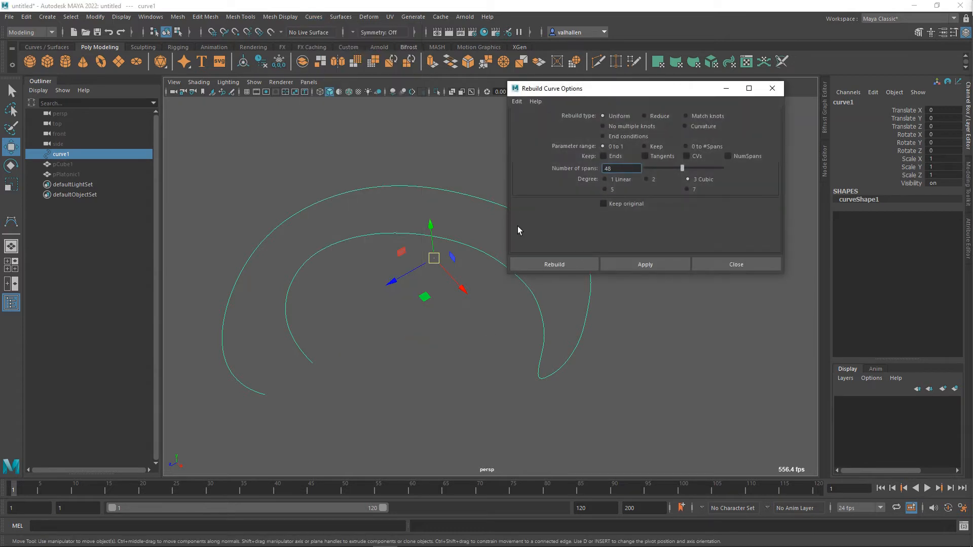
pyautogui.write('8')
pyautogui.press('Return')
pyautogui.click(659, 266)
pyautogui.keyDown('alt'); pyautogui.moveTo(500, 304); pyautogui.dragTo(475, 355); pyautogui.keyUp('alt')
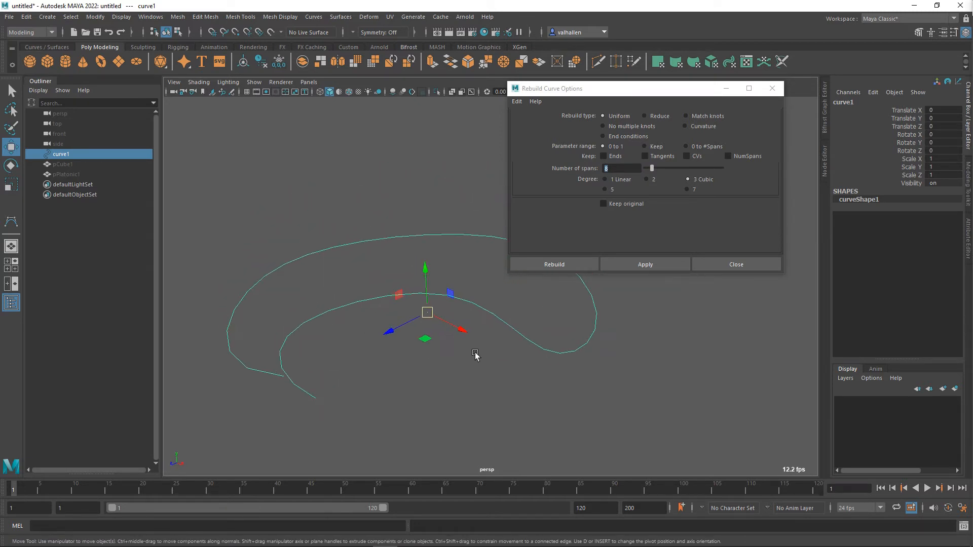
pyautogui.click(743, 266)
# - Inspect the control vertices of curve1, set its display smoothness to rough, and return to object selection with nothing selected
pyautogui.keyDown('alt'); pyautogui.moveTo(503, 334); pyautogui.dragTo(550, 320); pyautogui.keyUp('alt')
pyautogui.click(522, 307)
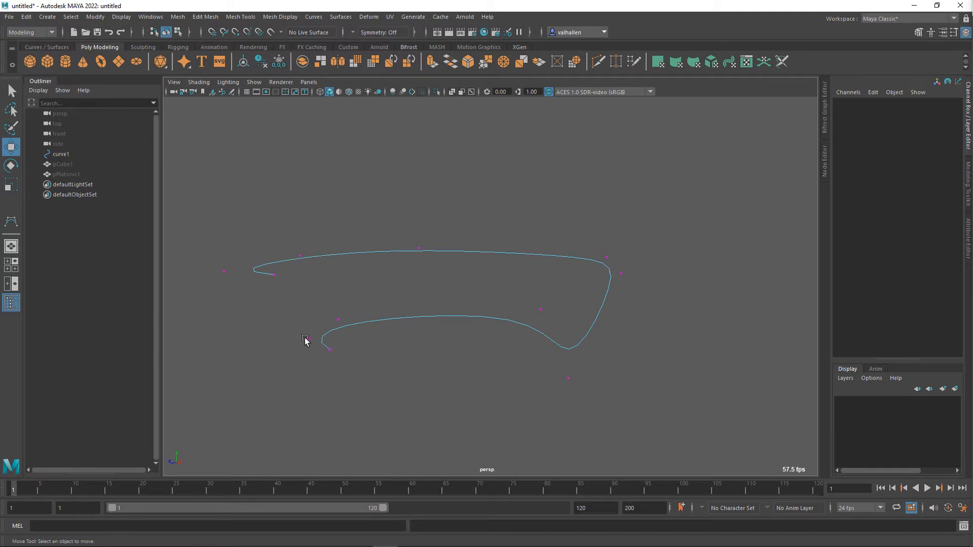
pyautogui.keyDown('alt'); pyautogui.moveTo(414, 308); pyautogui.dragTo(440, 314); pyautogui.keyUp('alt')
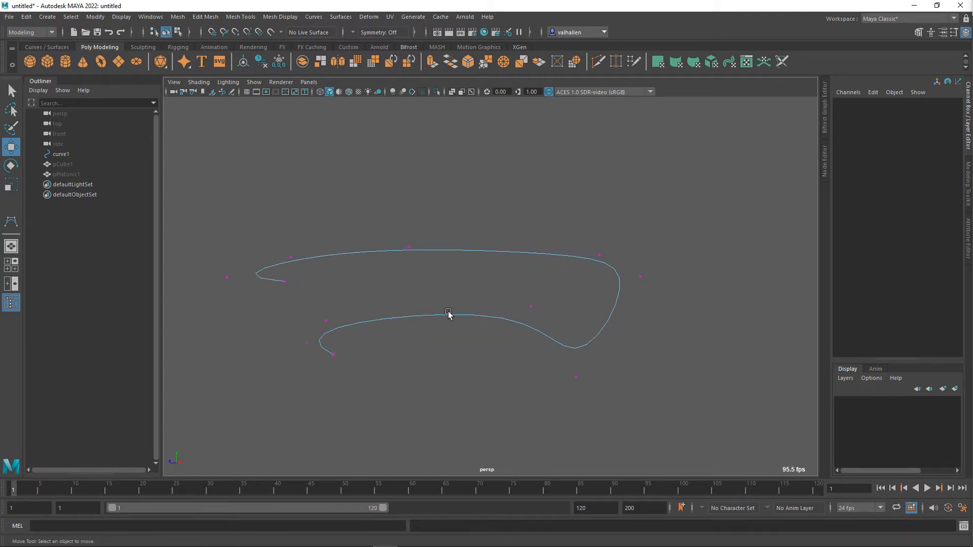
pyautogui.press('1')
pyautogui.moveTo(456, 334); pyautogui.dragTo(500, 293, button='right')
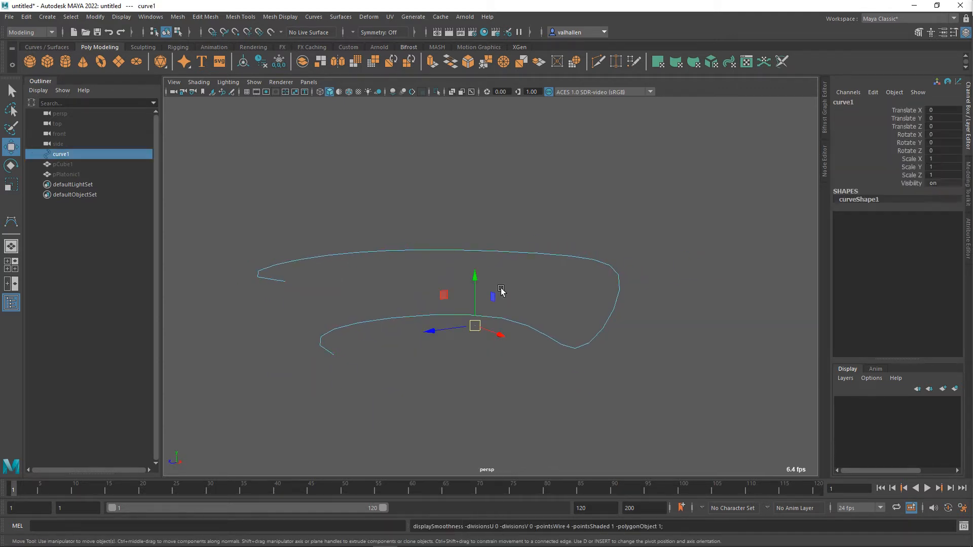
pyautogui.click(494, 299)
pyautogui.keyDown('alt'); pyautogui.moveTo(463, 300); pyautogui.dragTo(471, 323); pyautogui.keyUp('alt')
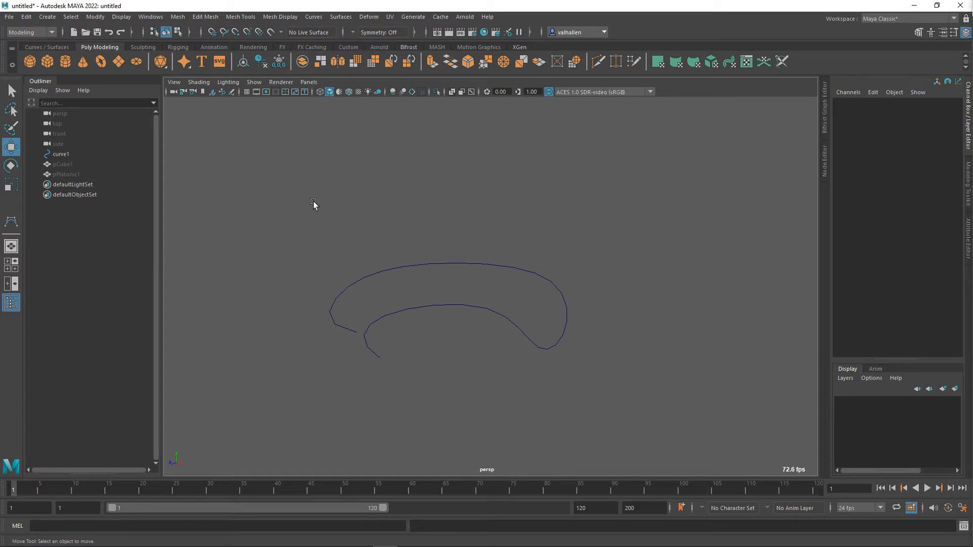
# - Create a new Bifrost graph and bring curve1 into it as an input node above the default input
pyautogui.click(827, 114)
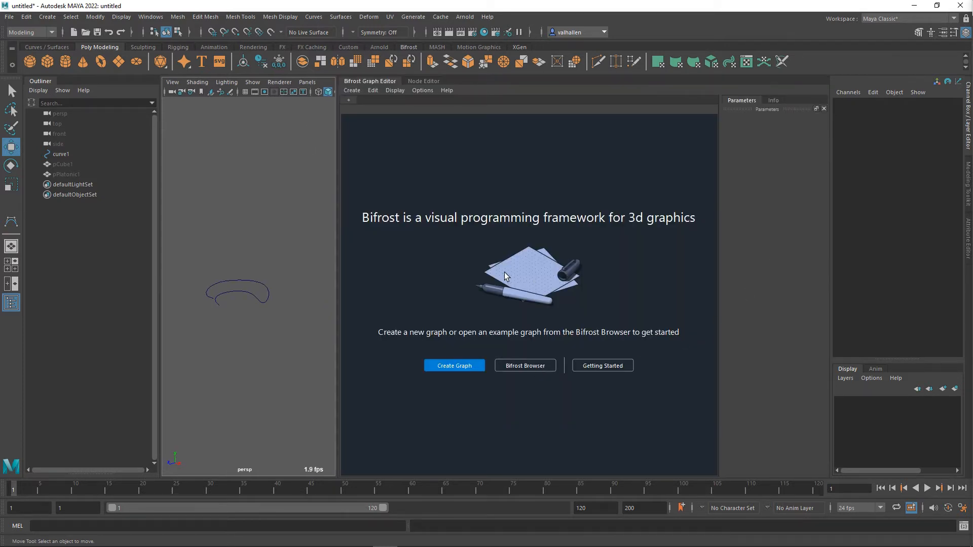
pyautogui.click(453, 365)
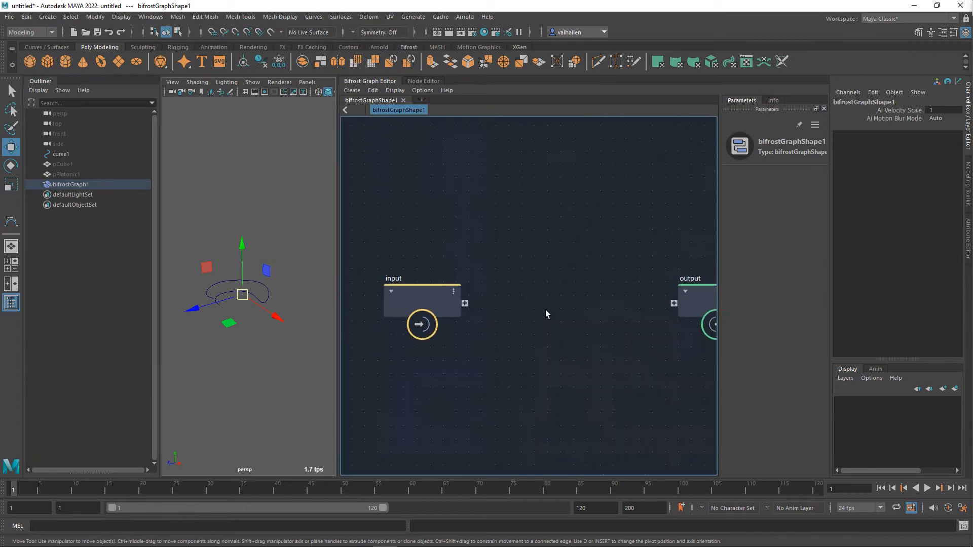
pyautogui.click(70, 154)
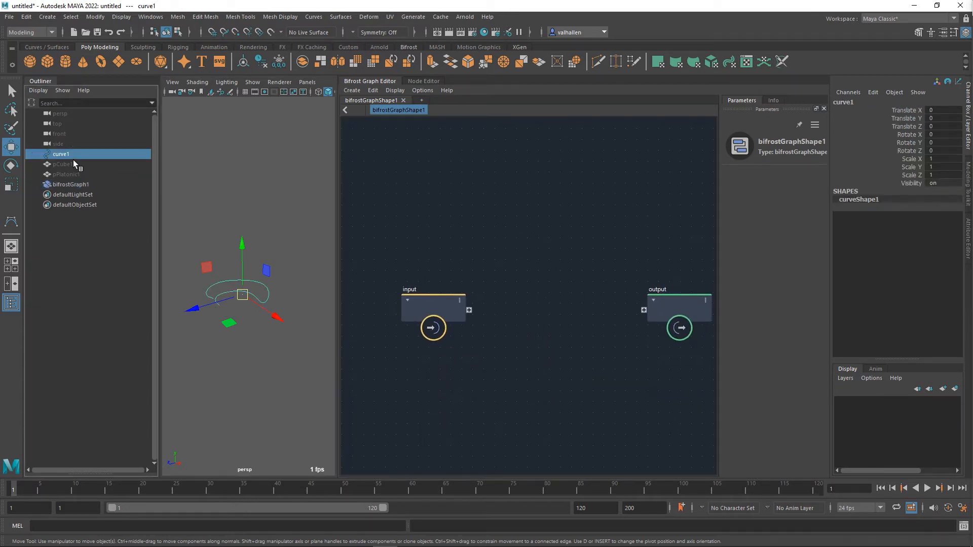
pyautogui.moveTo(447, 253); pyautogui.dragTo(427, 211)
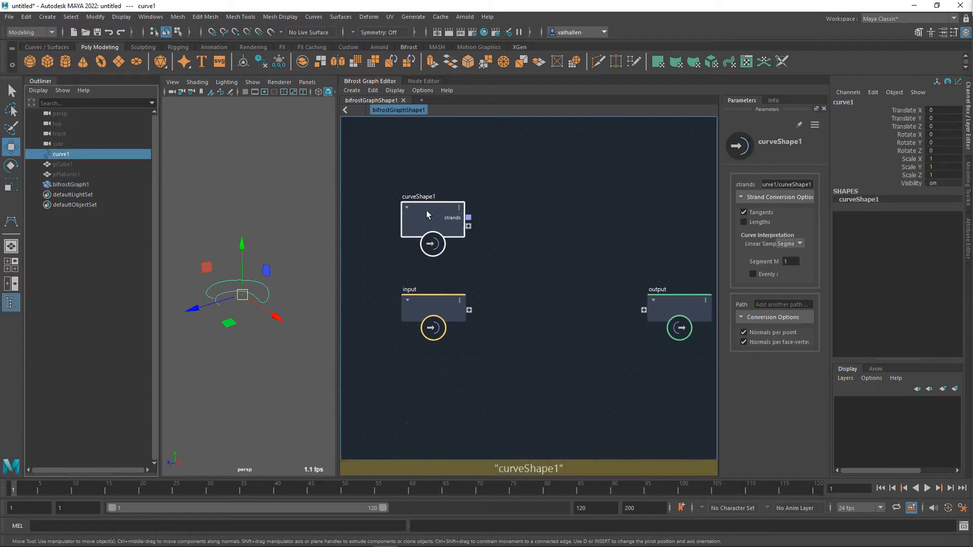
# - Bring pCube1 into the graph, stack it between the curveShape1 and input nodes, and move the output node farther away
pyautogui.click(96, 166)
pyautogui.moveTo(77, 172); pyautogui.dragTo(369, 254)
pyautogui.moveTo(430, 273); pyautogui.dragTo(429, 279, button='middle')
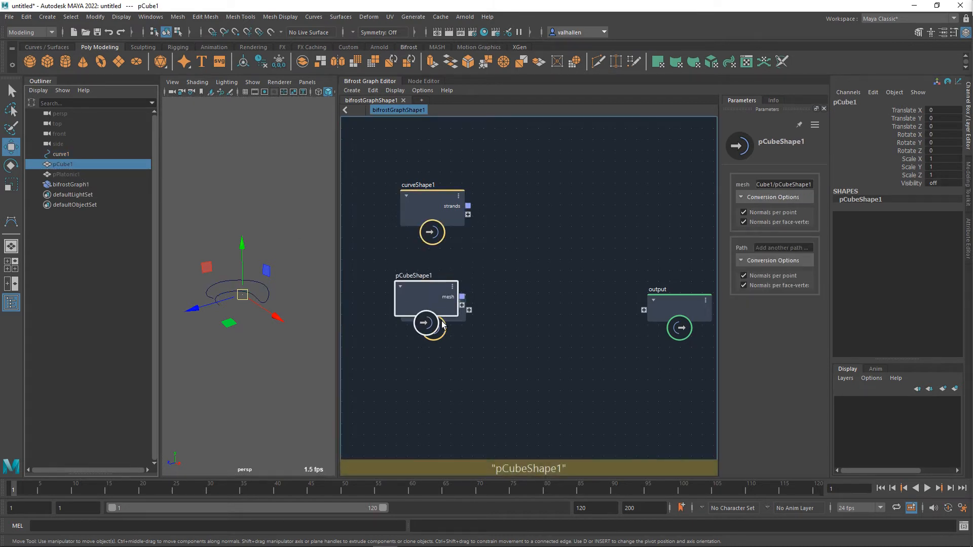
pyautogui.moveTo(442, 325); pyautogui.dragTo(438, 420)
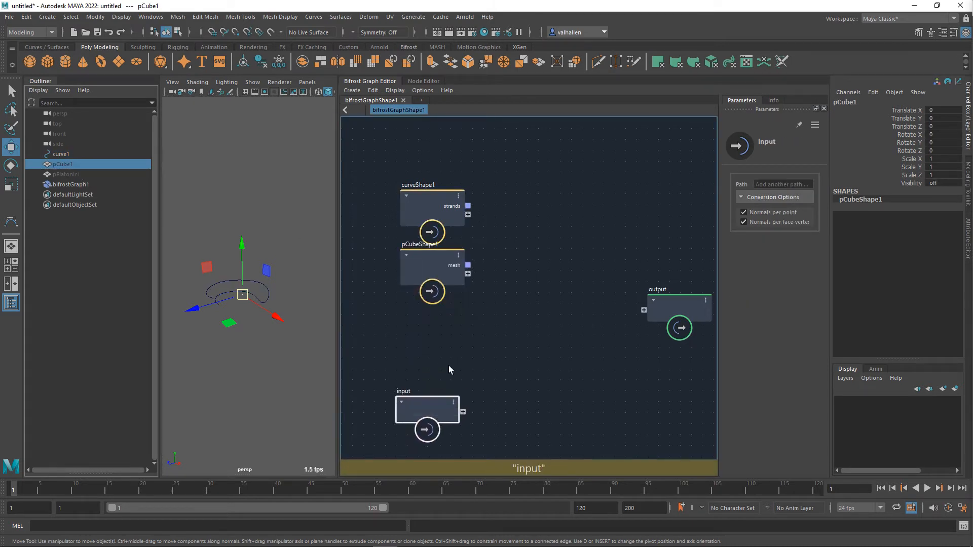
pyautogui.moveTo(466, 307); pyautogui.dragTo(463, 329, button='middle')
pyautogui.moveTo(428, 305); pyautogui.dragTo(434, 337)
pyautogui.moveTo(434, 243); pyautogui.dragTo(438, 267)
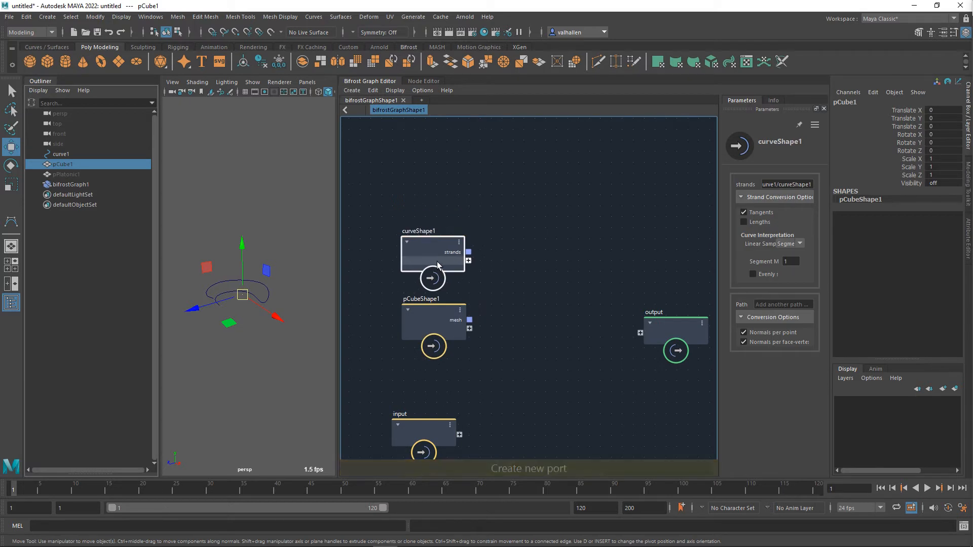
pyautogui.moveTo(437, 317); pyautogui.dragTo(437, 318)
pyautogui.click(674, 333)
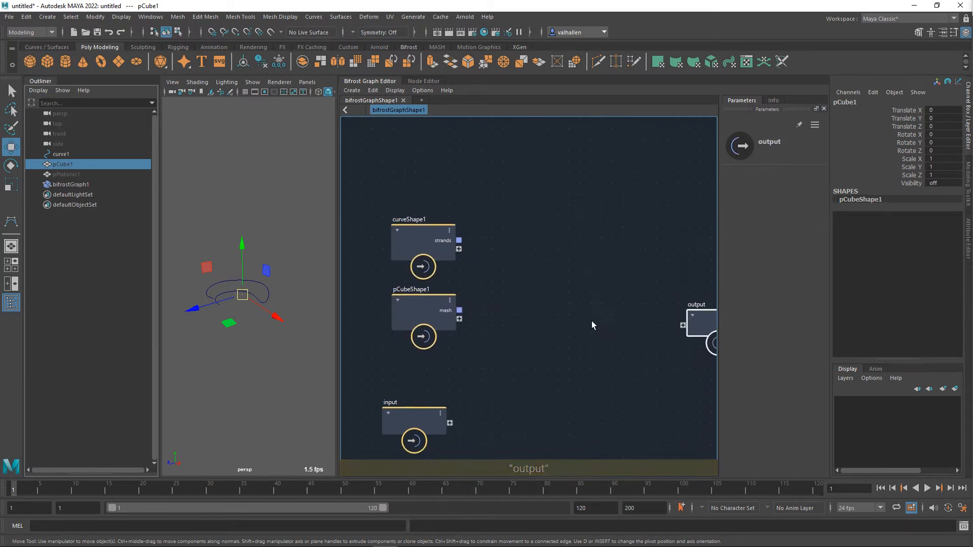
# - Add a compound node and connect the strands of curveShape1 and the mesh of pCubeShape1 to it
pyautogui.press('Tab')
pyautogui.write('compo')
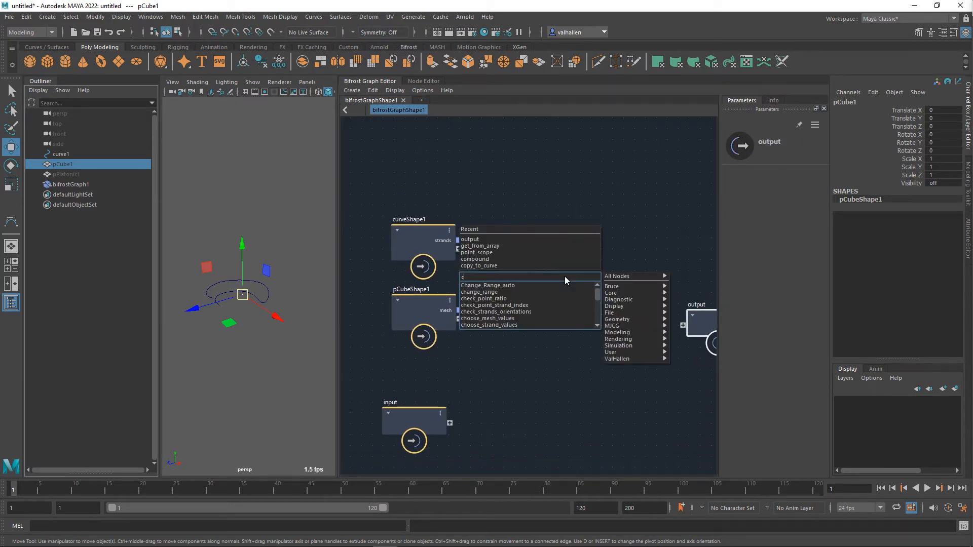
pyautogui.press('Return')
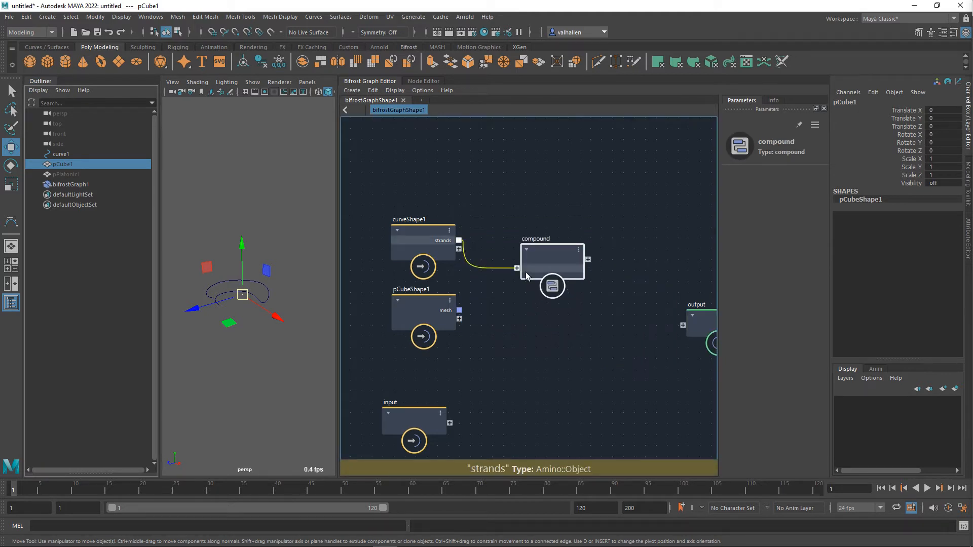
pyautogui.moveTo(525, 272); pyautogui.dragTo(524, 272)
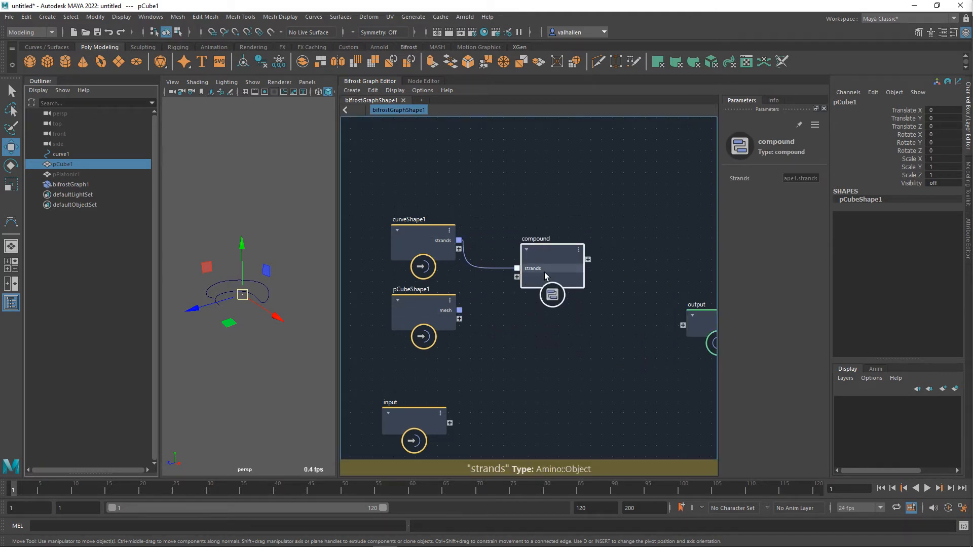
pyautogui.moveTo(460, 311); pyautogui.dragTo(524, 277)
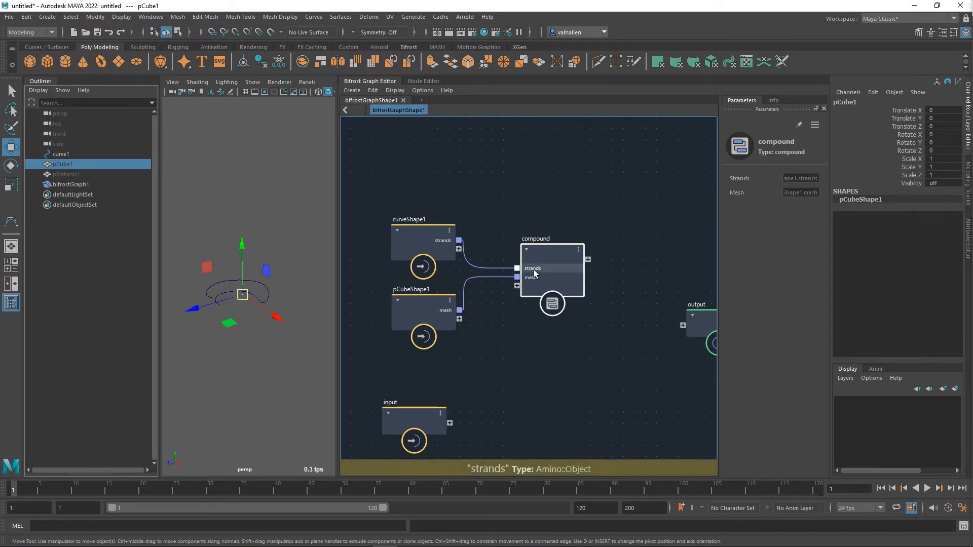
# - Rename the compound's strands port to in_curve
pyautogui.rightClick(534, 270)
pyautogui.click(549, 270)
pyautogui.write('in')
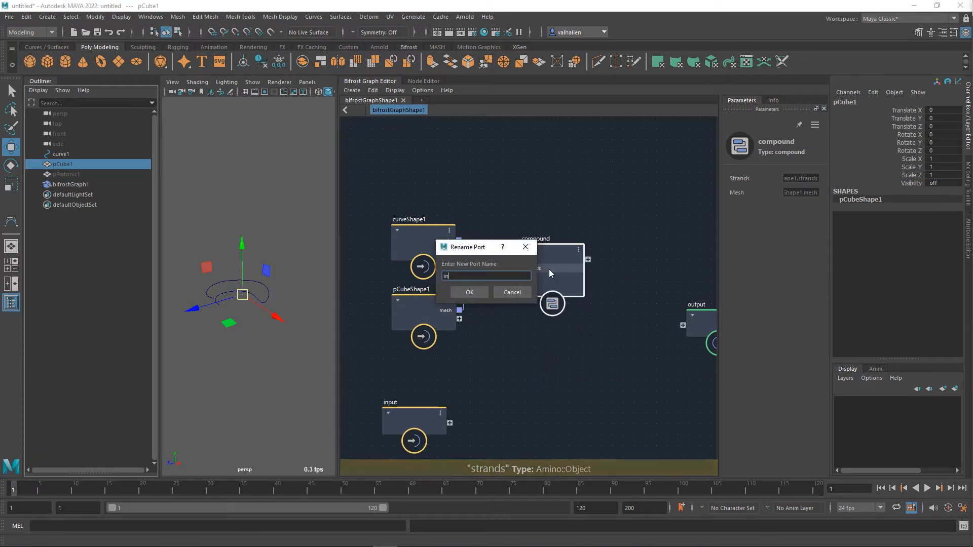
pyautogui.write('_curve')
pyautogui.press('Return')
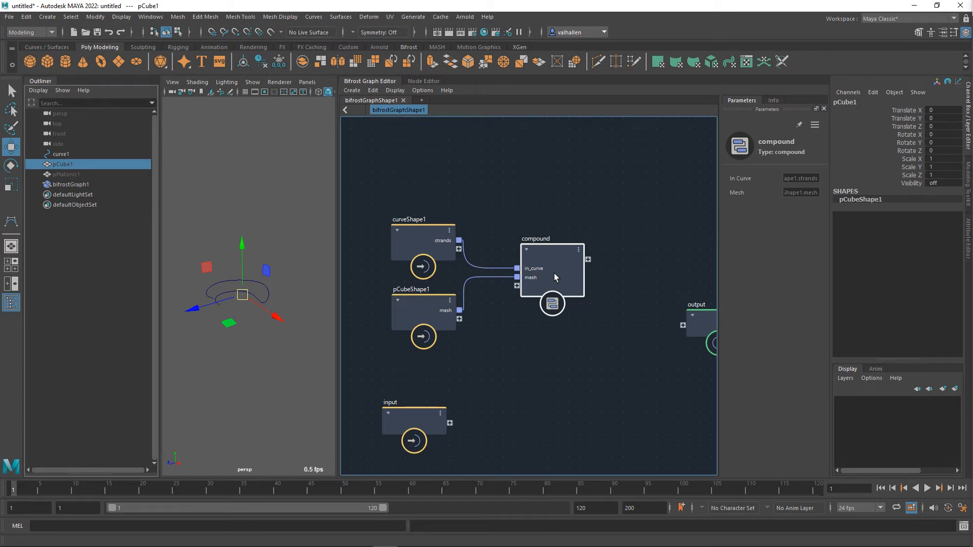
# - Rename the compound's mesh port to in_geo
pyautogui.rightClick(537, 284)
pyautogui.rightClick(536, 278)
pyautogui.click(536, 282)
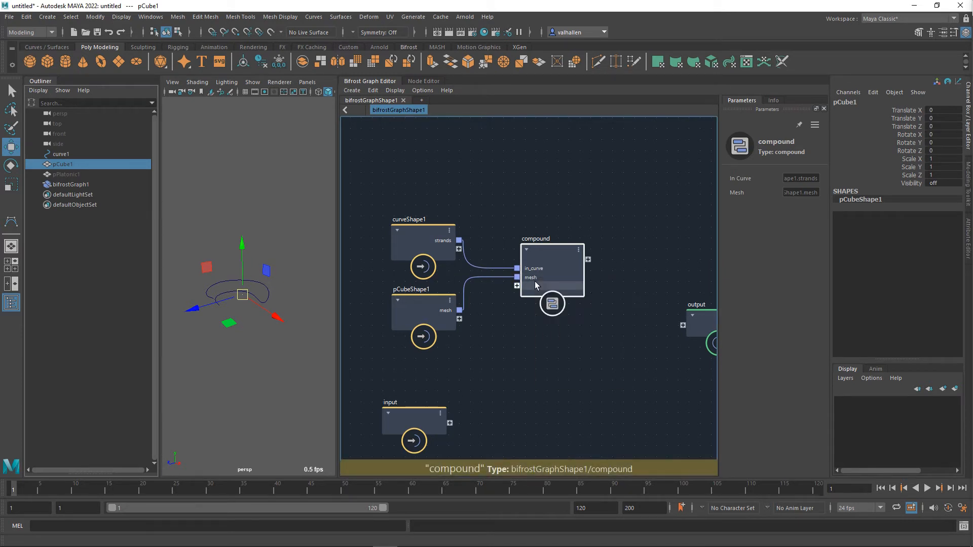
pyautogui.rightClick(530, 278)
pyautogui.click(563, 235)
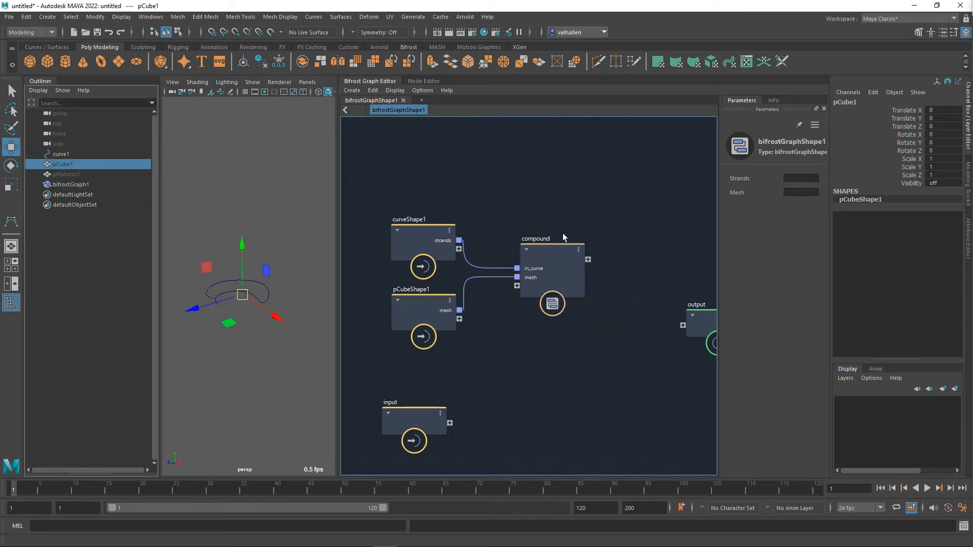
pyautogui.rightClick(534, 283)
pyautogui.click(559, 282)
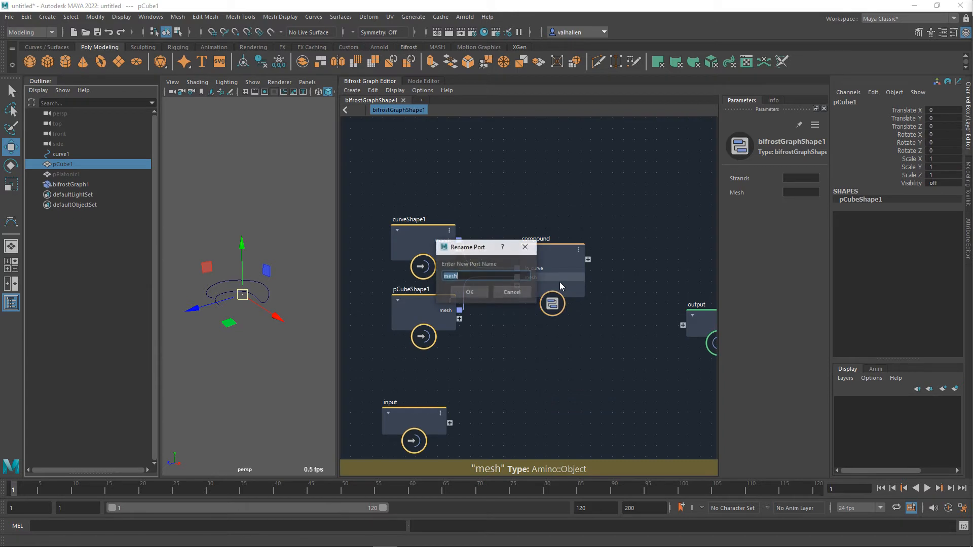
pyautogui.write('in_geo')
pyautogui.click(462, 293)
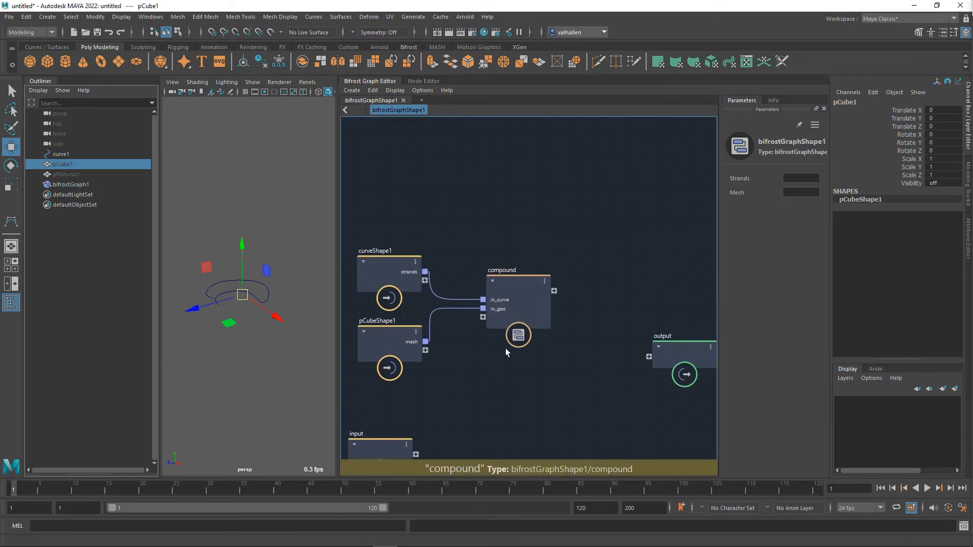
# - Inside the compound, add a create_instances node fed by in_curve through its points port and align it with the input node
pyautogui.doubleClick(518, 277)
pyautogui.scroll(-3, 530, 278)
pyautogui.keyDown('alt'); pyautogui.moveTo(527, 294); pyautogui.dragTo(589, 291, button='middle'); pyautogui.keyUp('alt')
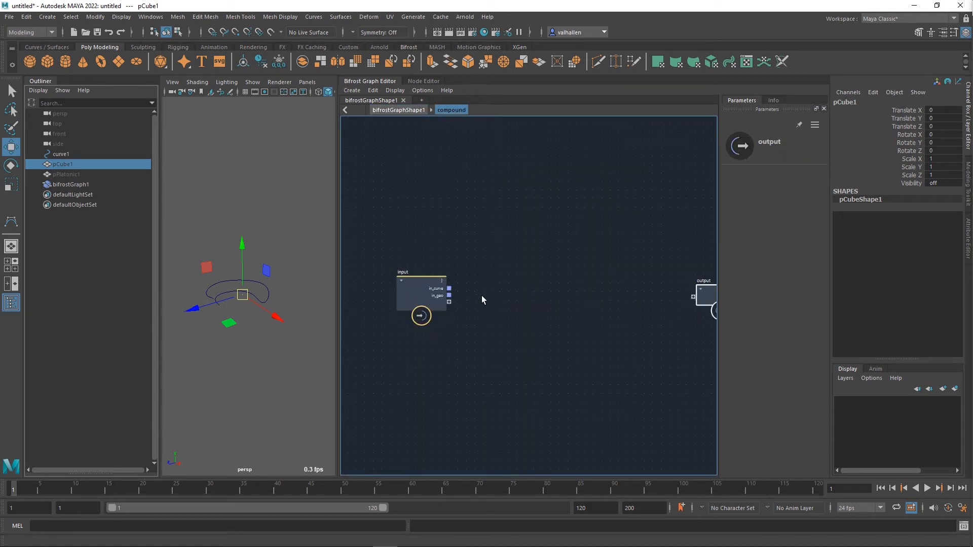
pyautogui.scroll(2, 437, 297)
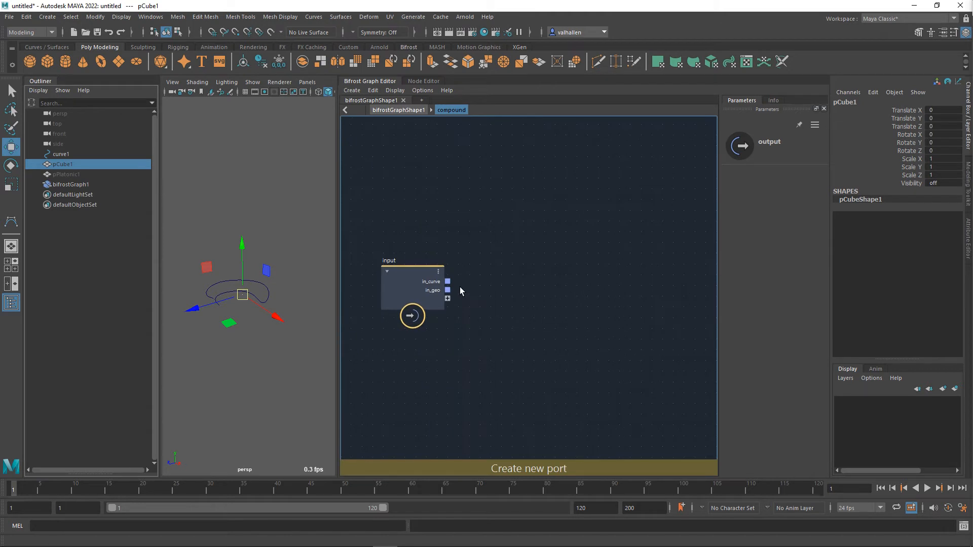
pyautogui.moveTo(448, 282); pyautogui.dragTo(538, 280)
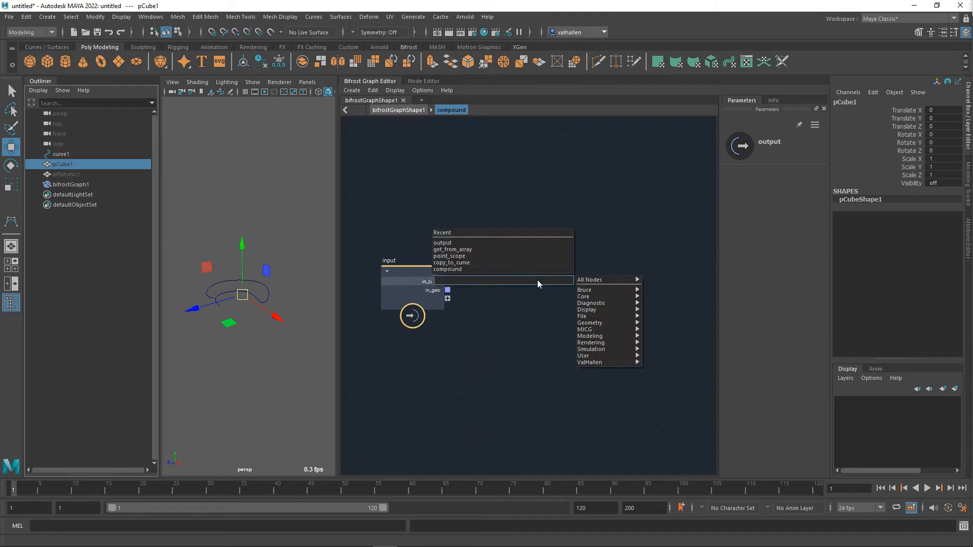
pyautogui.write('instance')
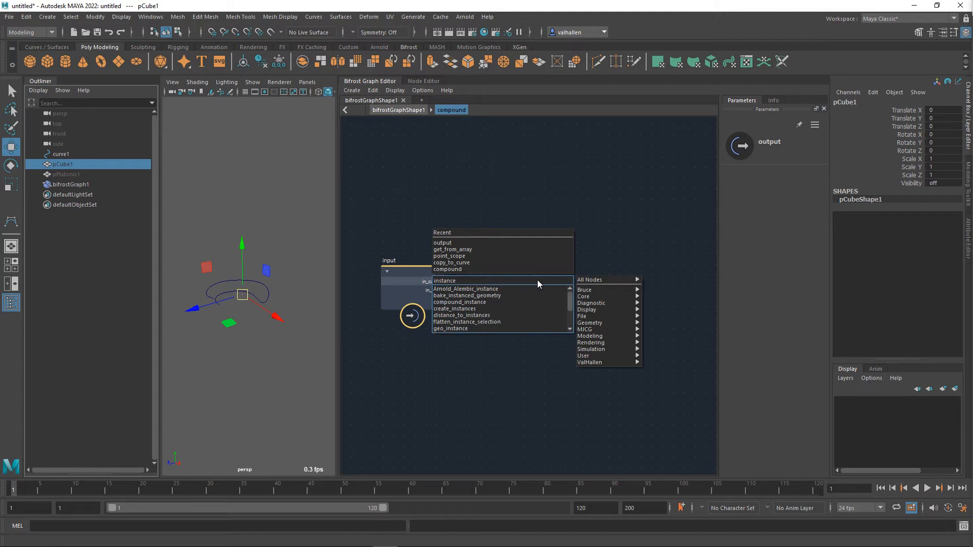
pyautogui.click(530, 309)
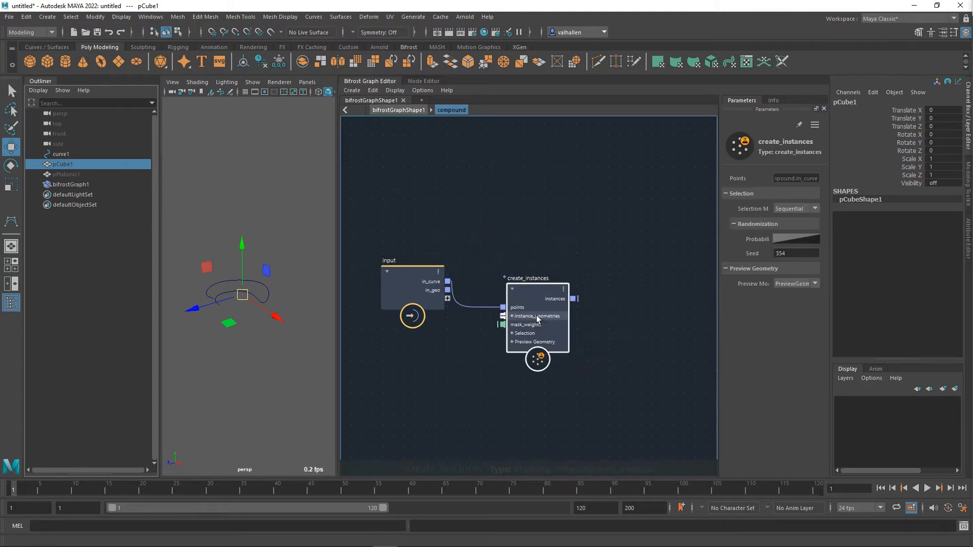
pyautogui.moveTo(542, 303); pyautogui.dragTo(570, 276)
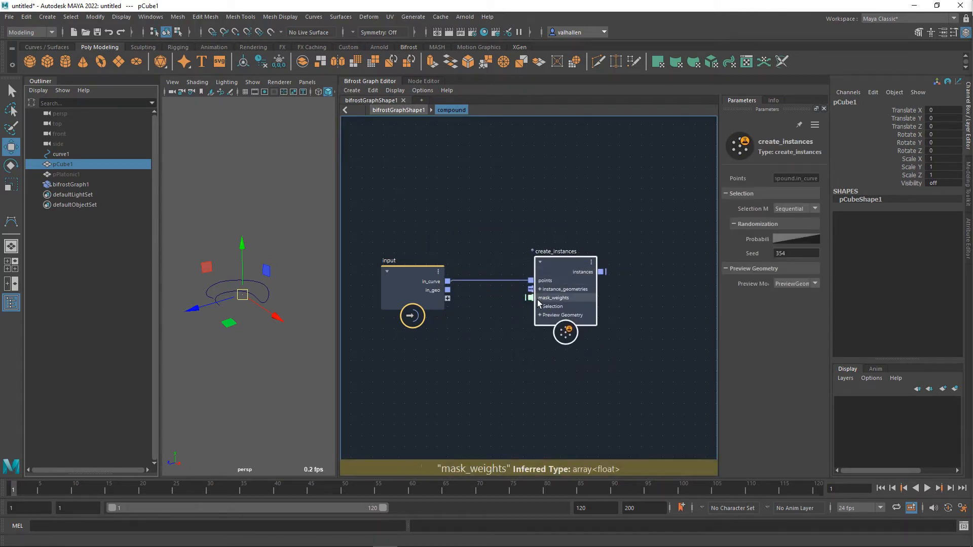
# - Connect in_geo to the instance_geometries port of create_instances, space the input node out, and open the type options of in_geo
pyautogui.moveTo(448, 290); pyautogui.dragTo(529, 292)
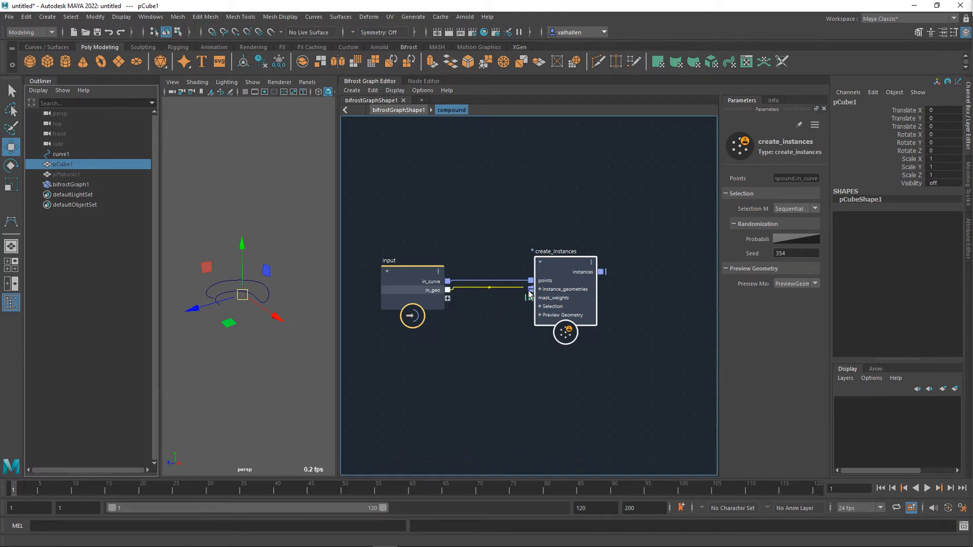
pyautogui.moveTo(422, 278); pyautogui.dragTo(406, 277)
pyautogui.rightClick(435, 291)
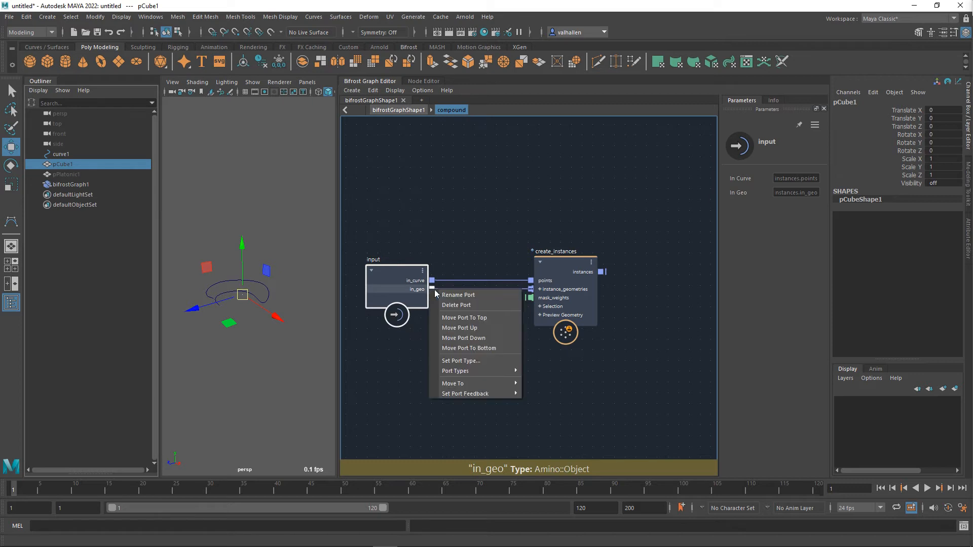
pyautogui.moveTo(510, 371)
pyautogui.click(553, 404)
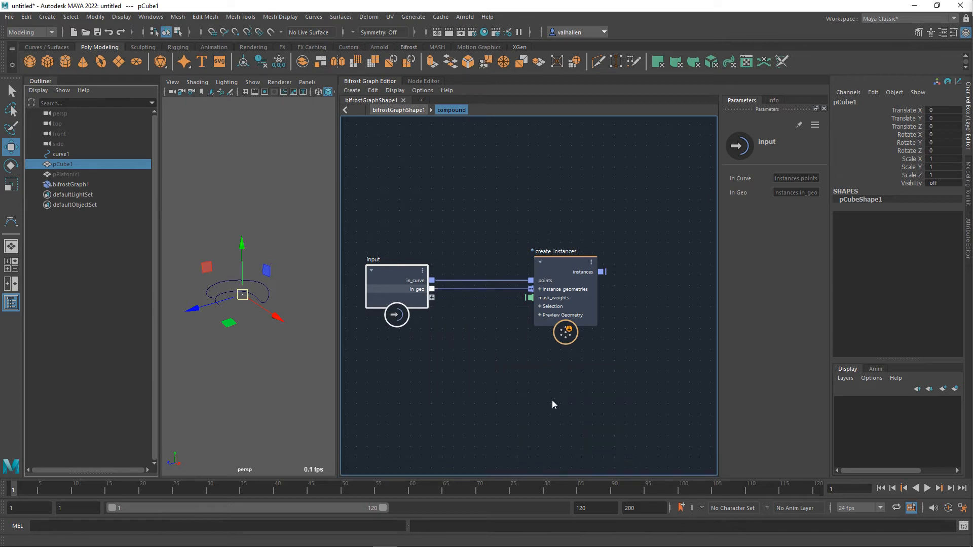
# - Return to the parent graph and enable Fan-in on the compound's in_geo port
pyautogui.keyDown('alt'); pyautogui.moveTo(485, 334); pyautogui.dragTo(501, 355, button='middle'); pyautogui.keyUp('alt')
pyautogui.press('BackSpace')
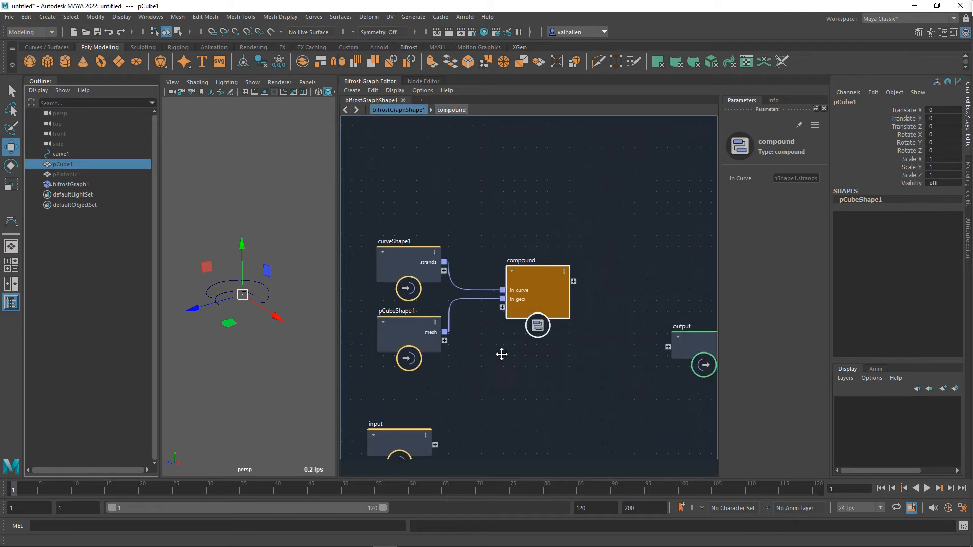
pyautogui.rightClick(540, 301)
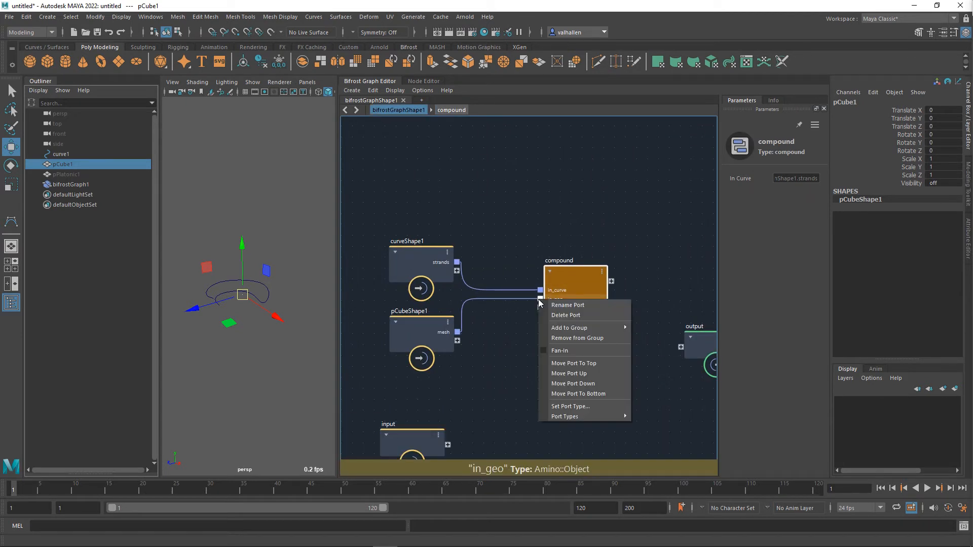
pyautogui.click(559, 351)
pyautogui.press('f')
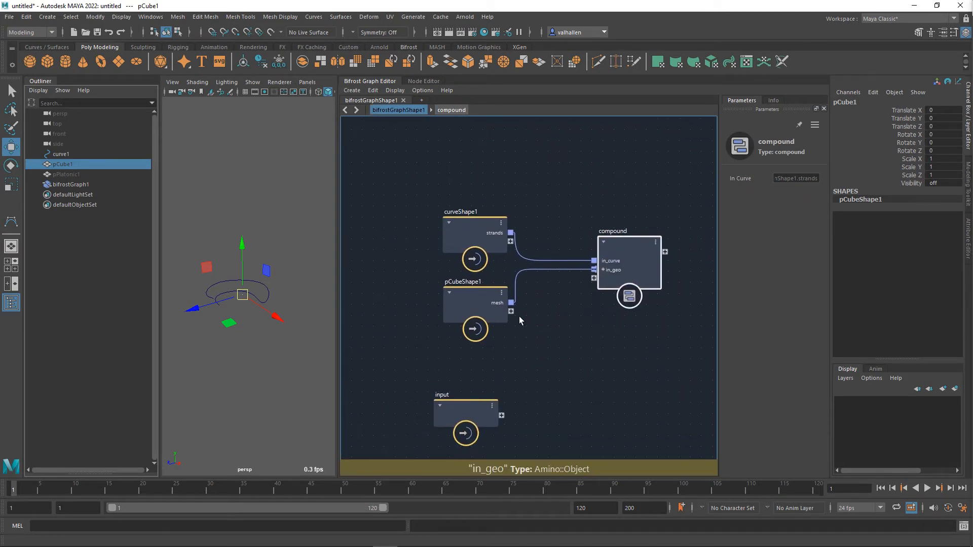
# - Add pPlatonic1 to the graph below pCubeShape1, move the spare input node aside, and connect mesh1 to the compound's in_geo port
pyautogui.click(75, 175)
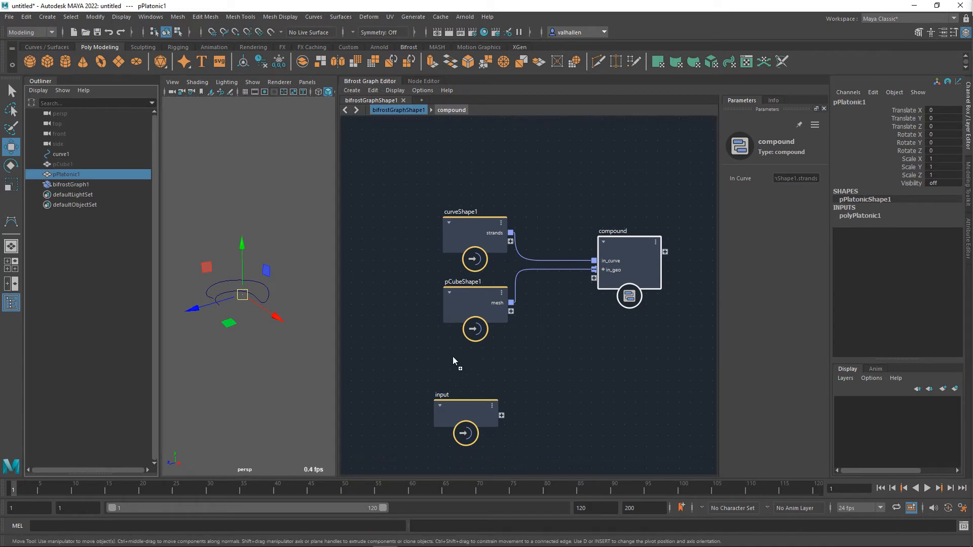
pyautogui.moveTo(479, 403); pyautogui.dragTo(477, 404, button='middle')
pyautogui.moveTo(476, 404); pyautogui.dragTo(487, 371)
pyautogui.moveTo(462, 421); pyautogui.dragTo(358, 443)
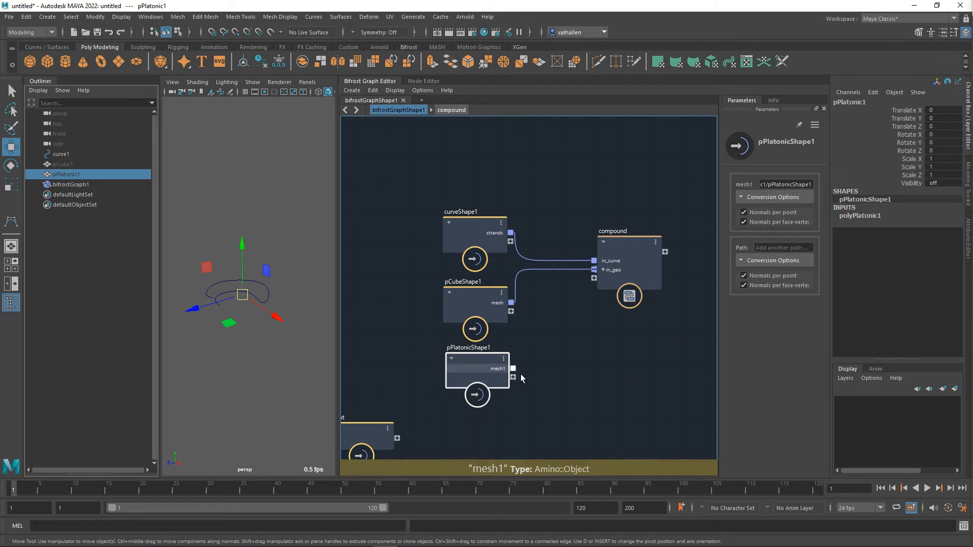
pyautogui.moveTo(600, 288); pyautogui.dragTo(608, 287)
pyautogui.keyDown('alt'); pyautogui.moveTo(592, 336); pyautogui.dragTo(573, 349, button='middle'); pyautogui.keyUp('alt')
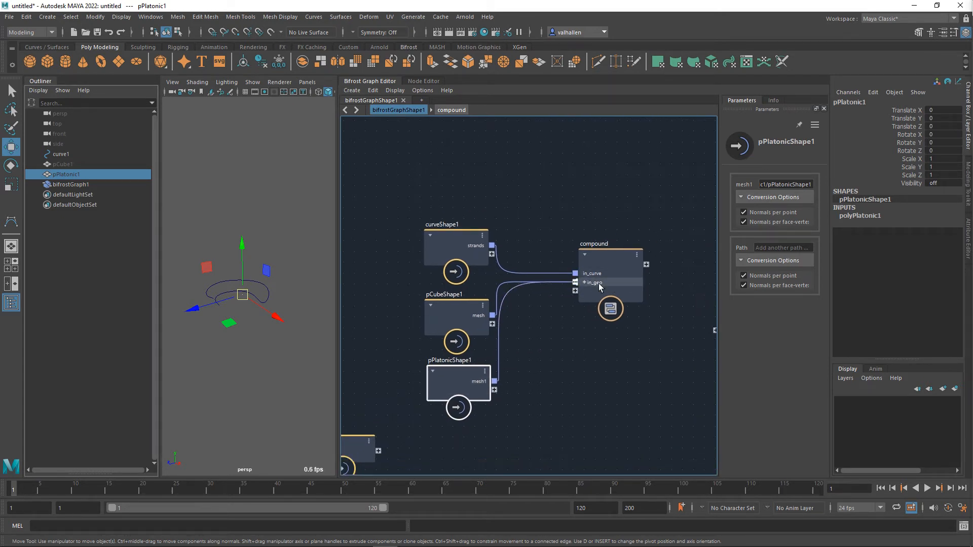
# - Review the in_geo port's Fan-in option and expand the port to see which meshes feed it
pyautogui.rightClick(599, 285)
pyautogui.moveTo(637, 398)
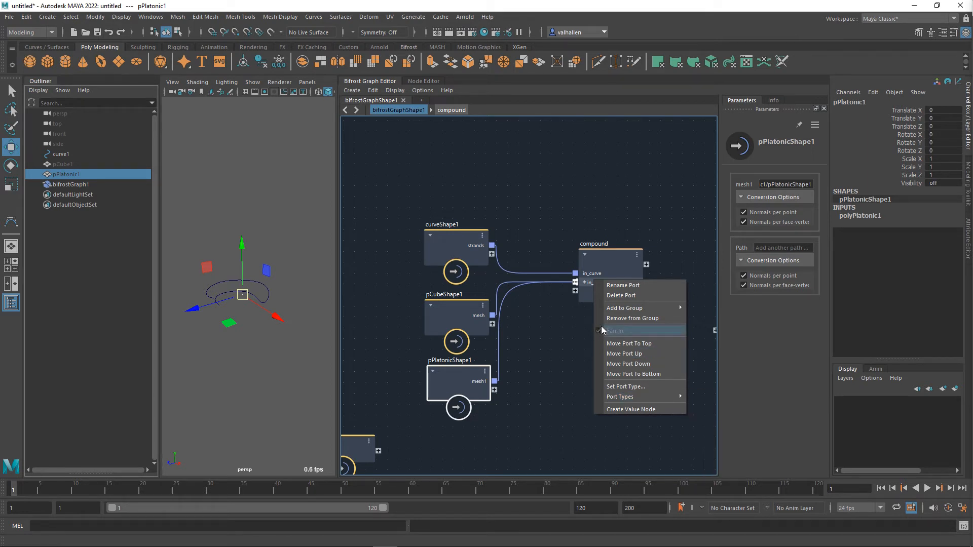
pyautogui.click(522, 334)
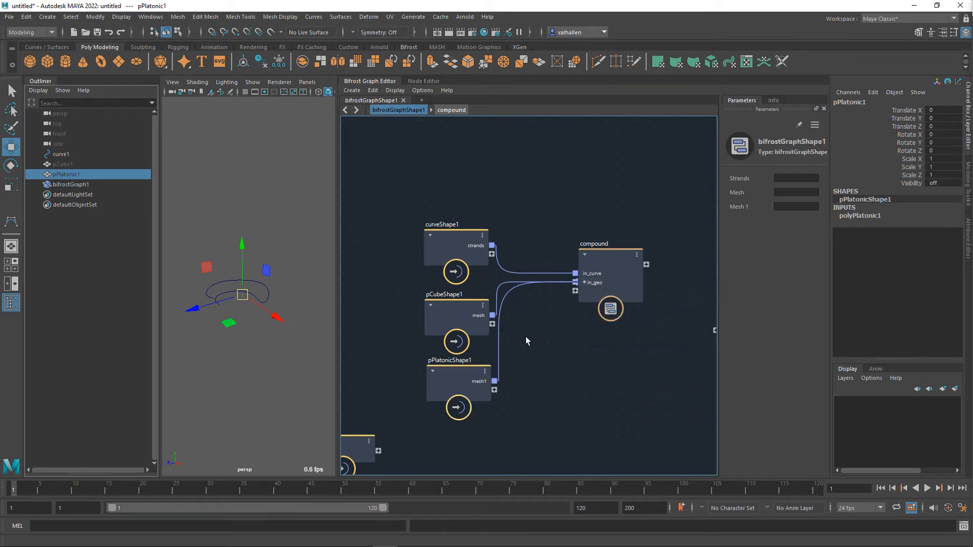
pyautogui.click(585, 282)
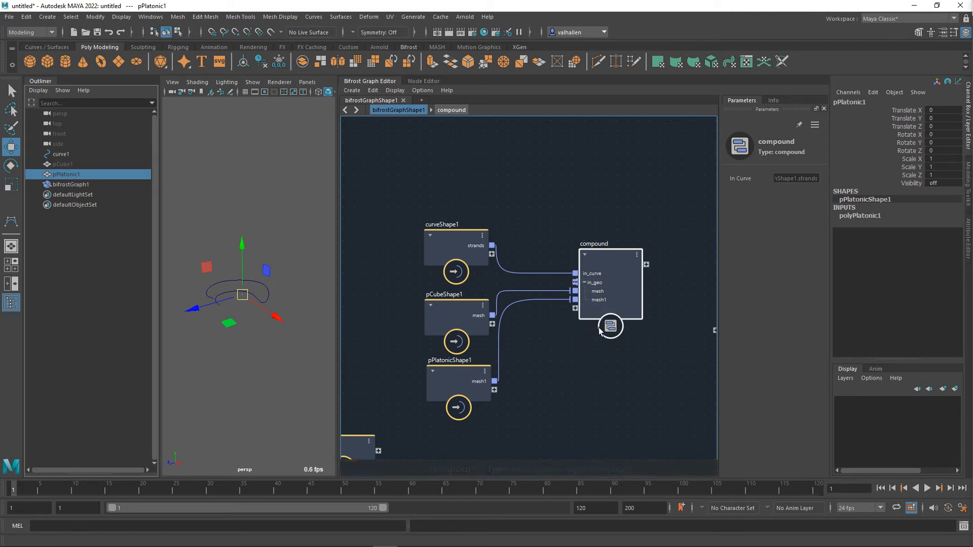
# - Inside the compound, connect the instances port of create_instances to the compound's output
pyautogui.doubleClick(609, 261)
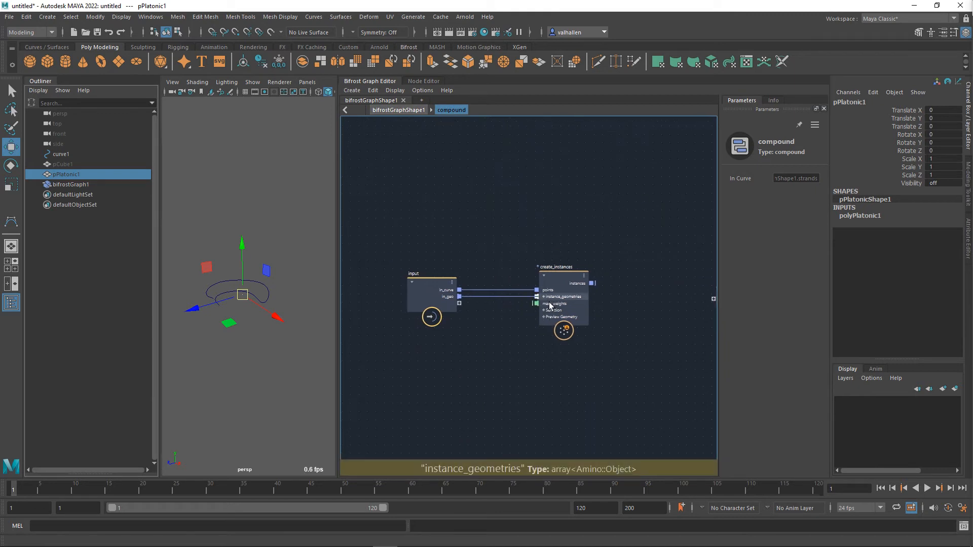
pyautogui.keyDown('alt'); pyautogui.moveTo(639, 323); pyautogui.dragTo(608, 326, button='middle'); pyautogui.keyUp('alt')
pyautogui.moveTo(560, 286); pyautogui.dragTo(688, 305)
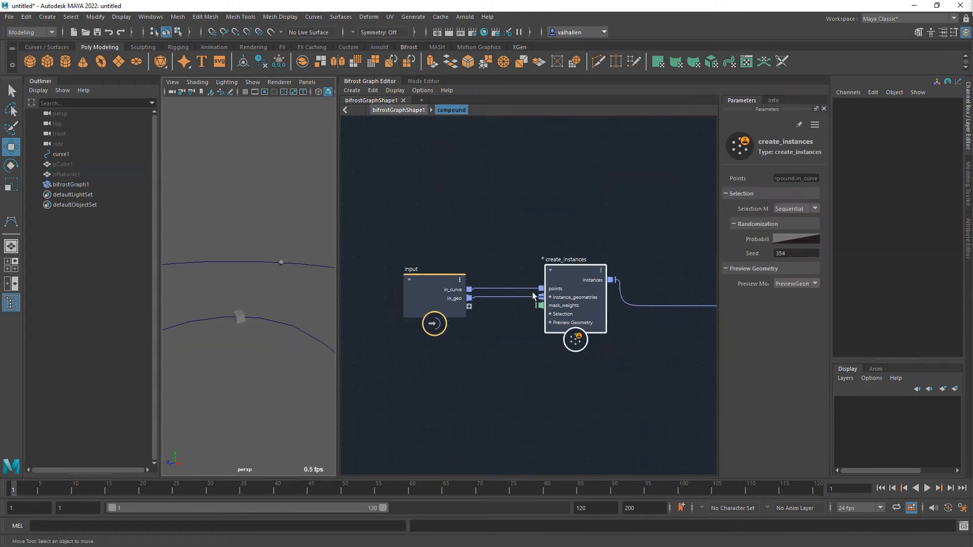
# - Examine in the viewport how the instanced shapes are distributed along the curve
pyautogui.scroll(-5, 248, 269)
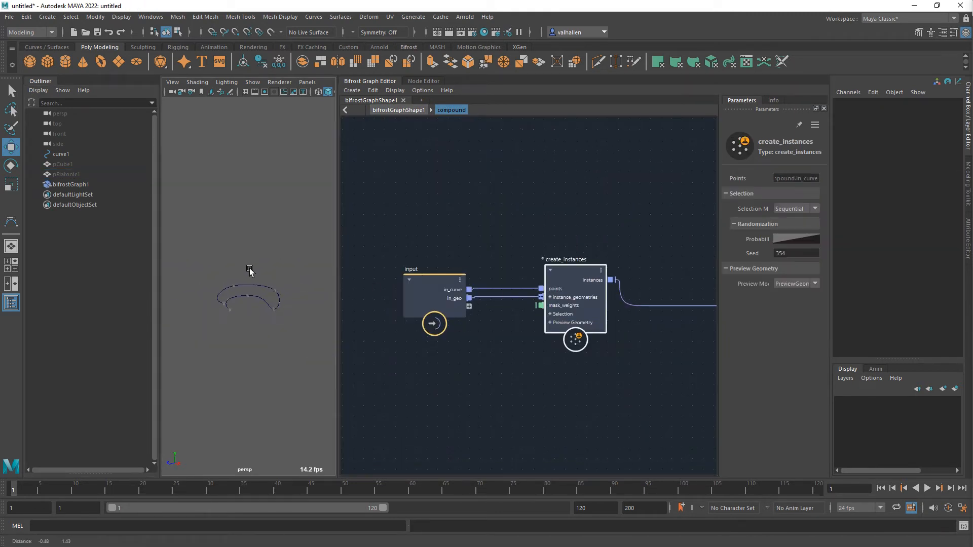
pyautogui.scroll(5, 253, 284)
pyautogui.keyDown('alt'); pyautogui.moveTo(264, 303); pyautogui.dragTo(345, 243, button='middle'); pyautogui.keyUp('alt')
pyautogui.scroll(-5, 261, 267)
pyautogui.keyDown('alt'); pyautogui.moveTo(260, 267); pyautogui.dragTo(256, 241); pyautogui.keyUp('alt')
pyautogui.scroll(3, 260, 290)
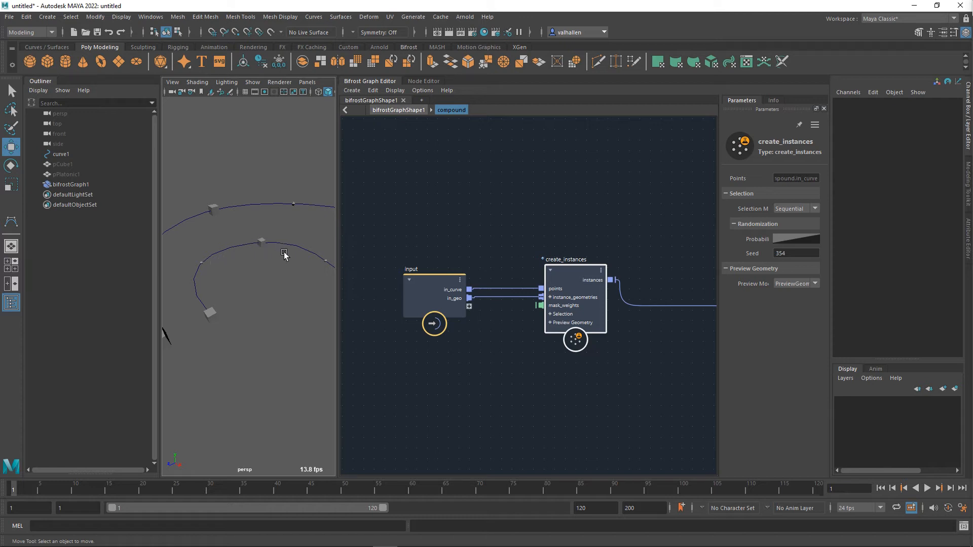
pyautogui.keyDown('alt'); pyautogui.moveTo(327, 272); pyautogui.dragTo(193, 276); pyautogui.keyUp('alt')
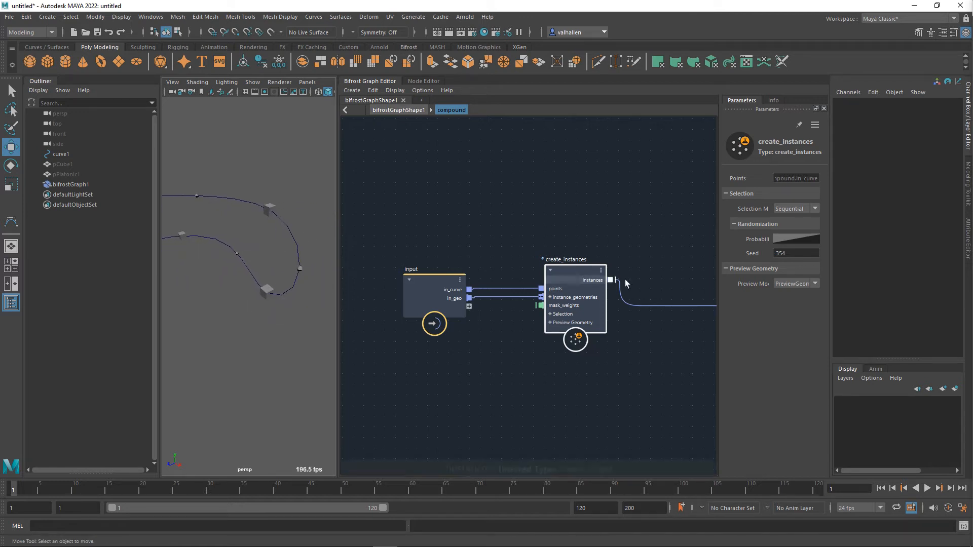
# - Set the Selection Mode of create_instances to Random and move the input node slightly away from it
pyautogui.click(790, 234)
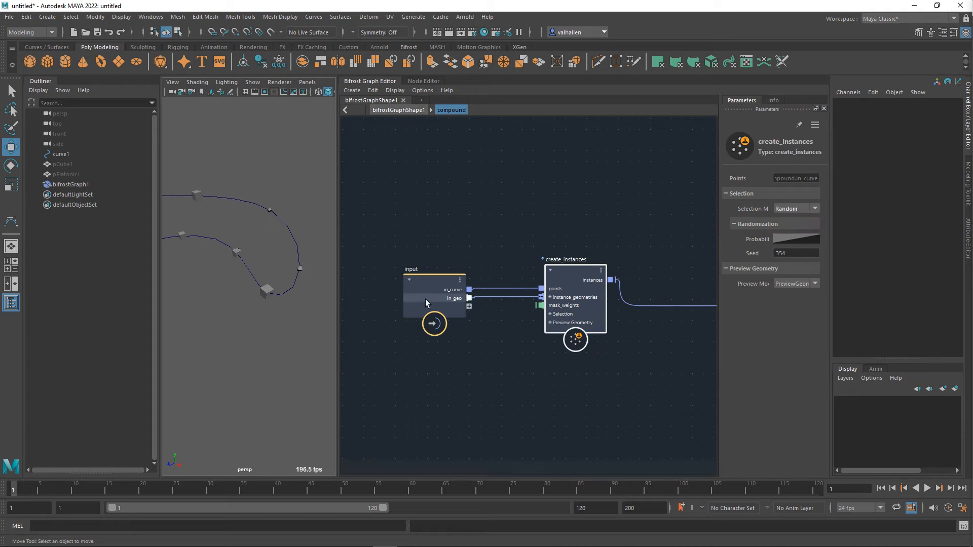
pyautogui.keyDown('alt'); pyautogui.moveTo(224, 308); pyautogui.dragTo(331, 320); pyautogui.keyUp('alt')
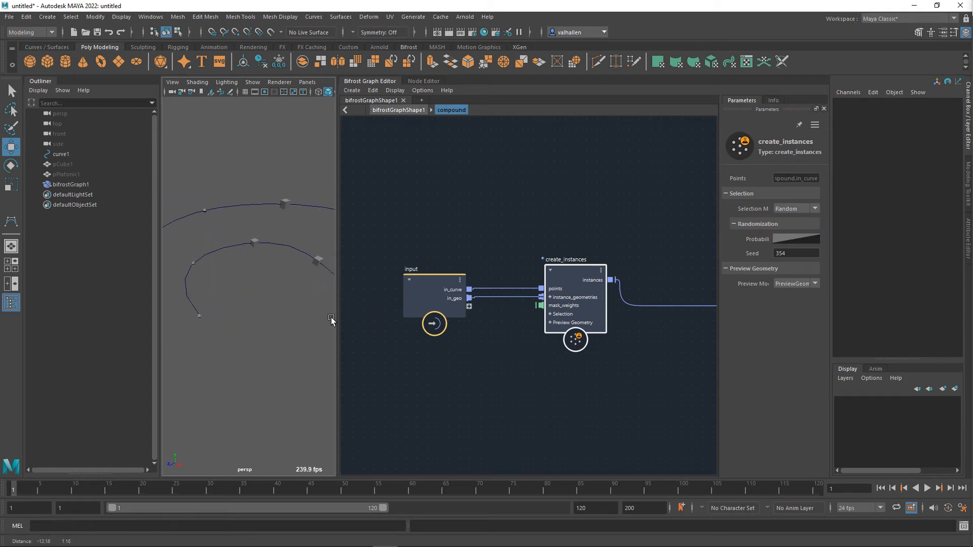
pyautogui.keyDown('alt'); pyautogui.moveTo(578, 266); pyautogui.dragTo(595, 248, button='middle'); pyautogui.keyUp('alt')
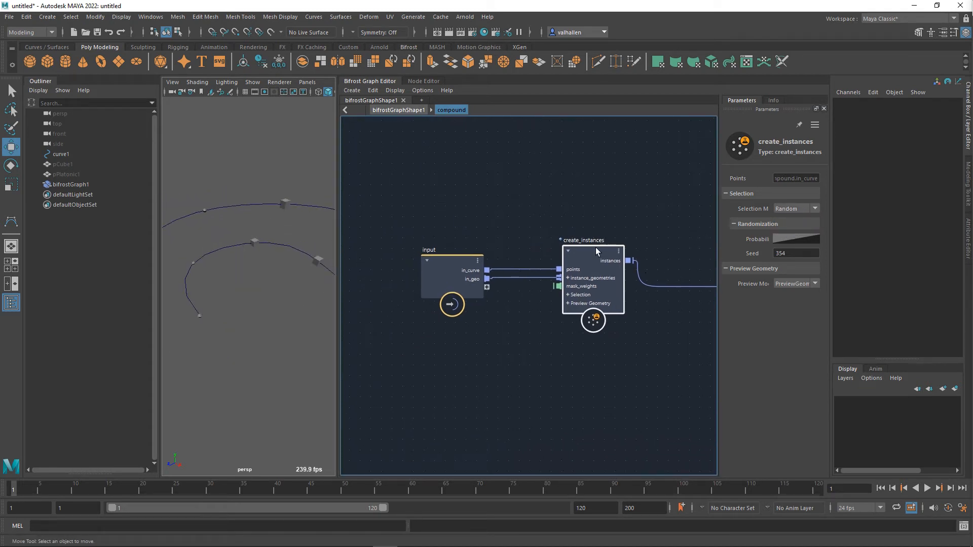
pyautogui.moveTo(455, 263); pyautogui.dragTo(439, 262)
pyautogui.click(587, 256)
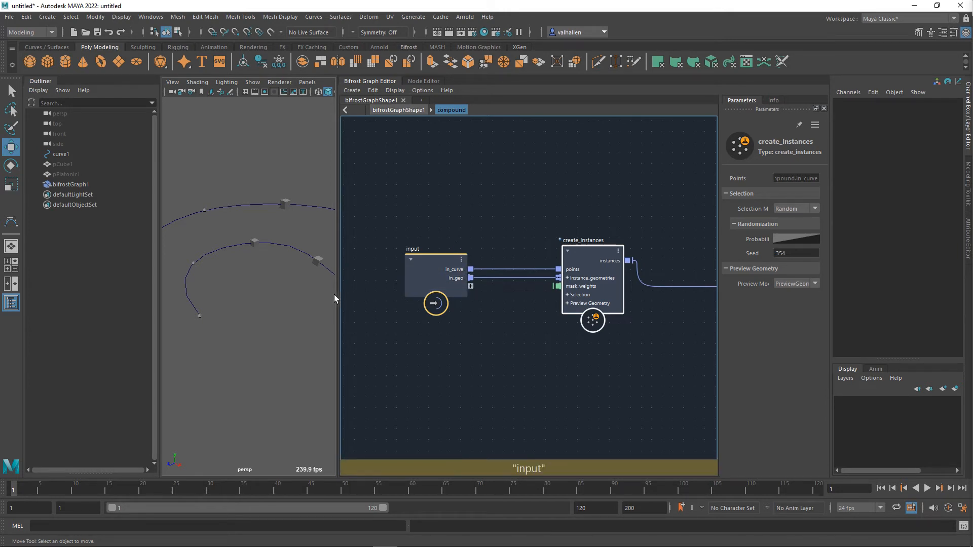
# - Widen the viewport and spread the input and create_instances nodes apart to make room between them
pyautogui.moveTo(334, 299); pyautogui.dragTo(396, 300)
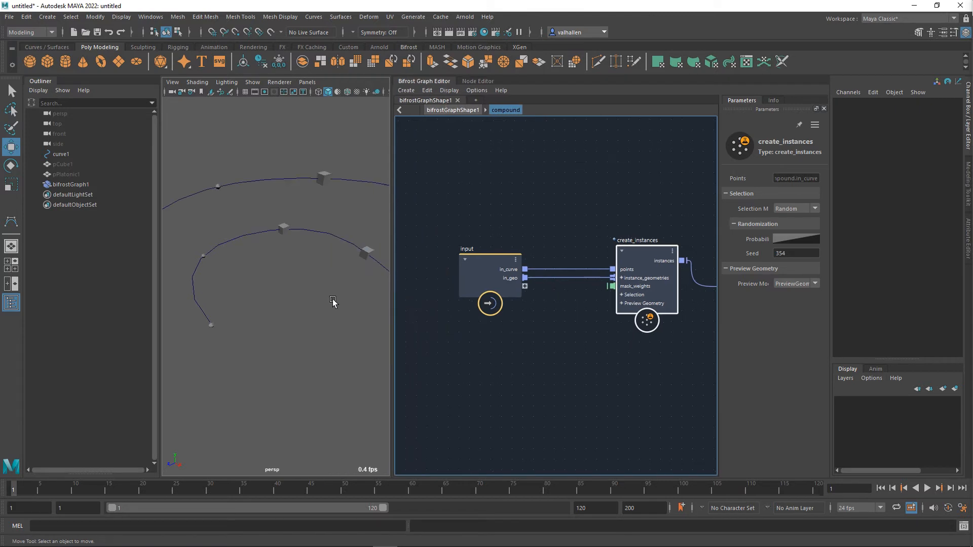
pyautogui.click(345, 238)
pyautogui.click(320, 309)
pyautogui.moveTo(478, 347); pyautogui.dragTo(489, 360, button='middle')
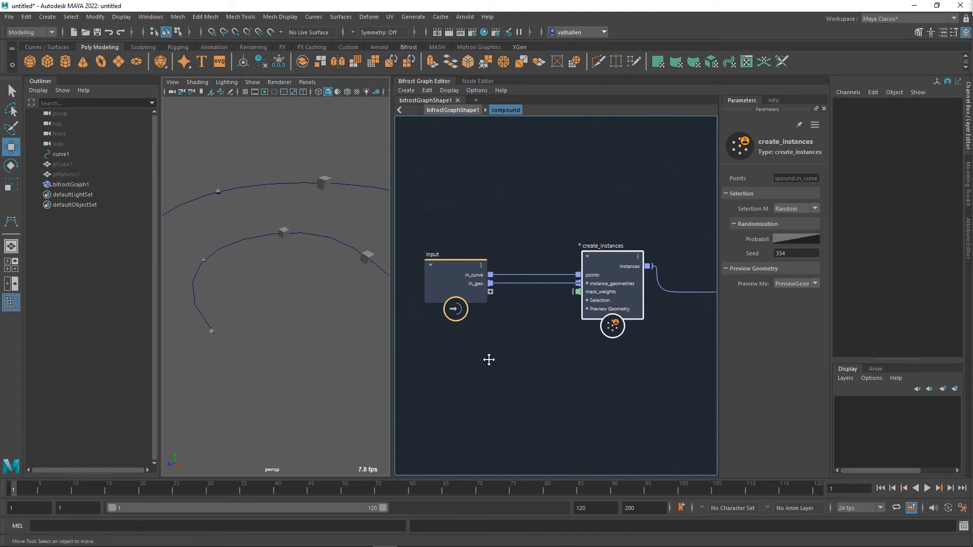
pyautogui.moveTo(471, 276); pyautogui.dragTo(448, 277)
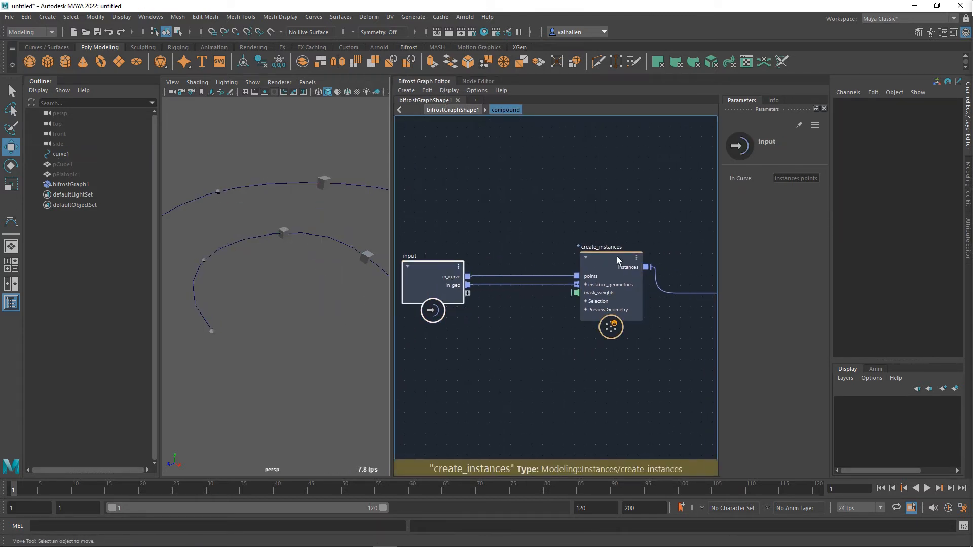
pyautogui.moveTo(618, 265); pyautogui.dragTo(694, 264)
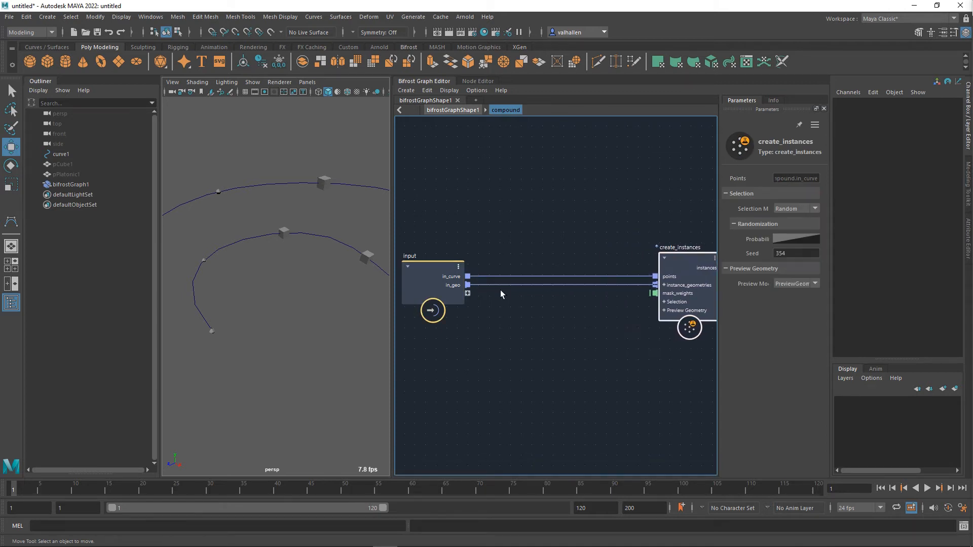
# - Display the curve's control vertices and compare them with the positions of the instances
pyautogui.keyDown('alt'); pyautogui.moveTo(292, 252); pyautogui.dragTo(345, 262, button='middle'); pyautogui.keyUp('alt')
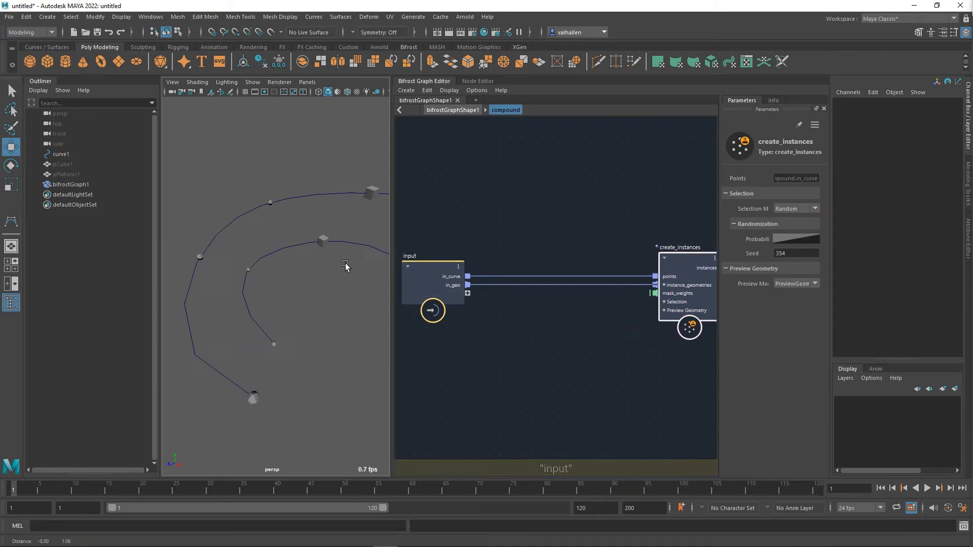
pyautogui.moveTo(326, 207); pyautogui.dragTo(287, 241, button='right')
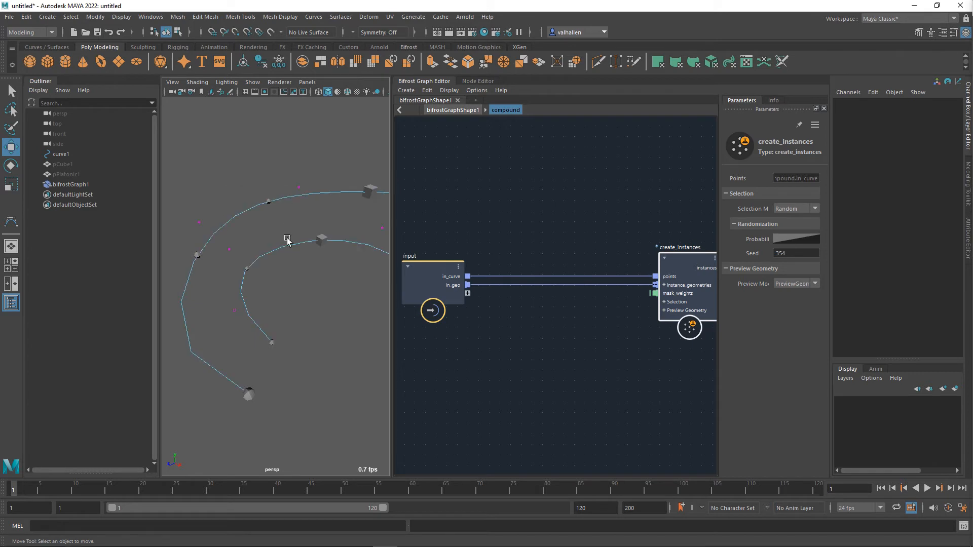
pyautogui.keyDown('alt'); pyautogui.moveTo(287, 240); pyautogui.dragTo(279, 300); pyautogui.keyUp('alt')
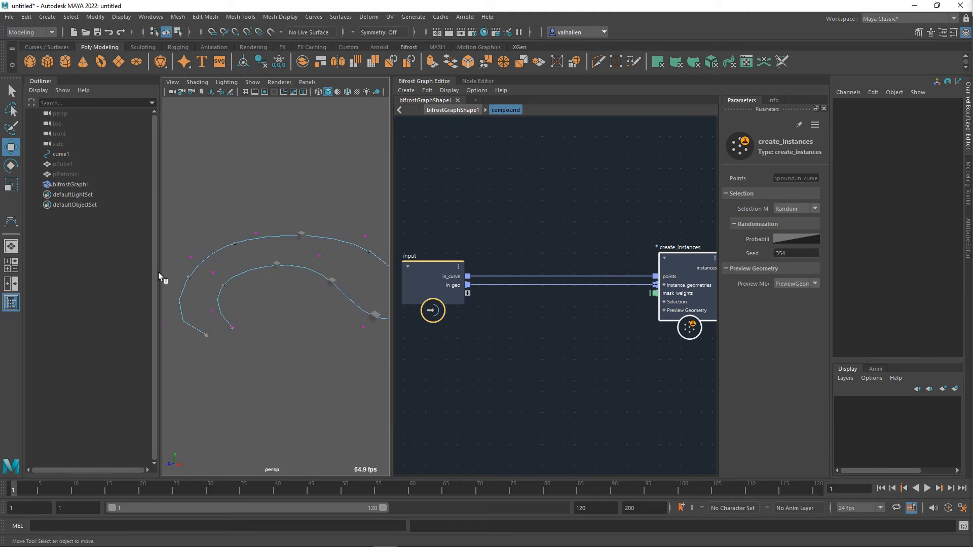
pyautogui.keyDown('alt'); pyautogui.moveTo(331, 326); pyautogui.dragTo(323, 335, button='middle'); pyautogui.keyUp('alt')
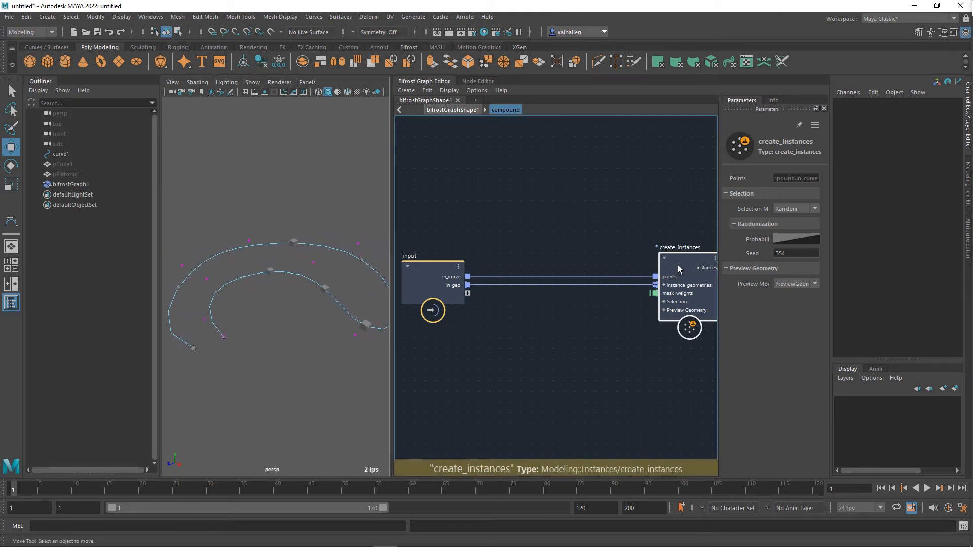
# - Add a resample_strands node fed by in_curve and place it above the link between input and create_instances
pyautogui.keyDown('alt'); pyautogui.moveTo(527, 301); pyautogui.dragTo(555, 290, button='middle'); pyautogui.keyUp('alt')
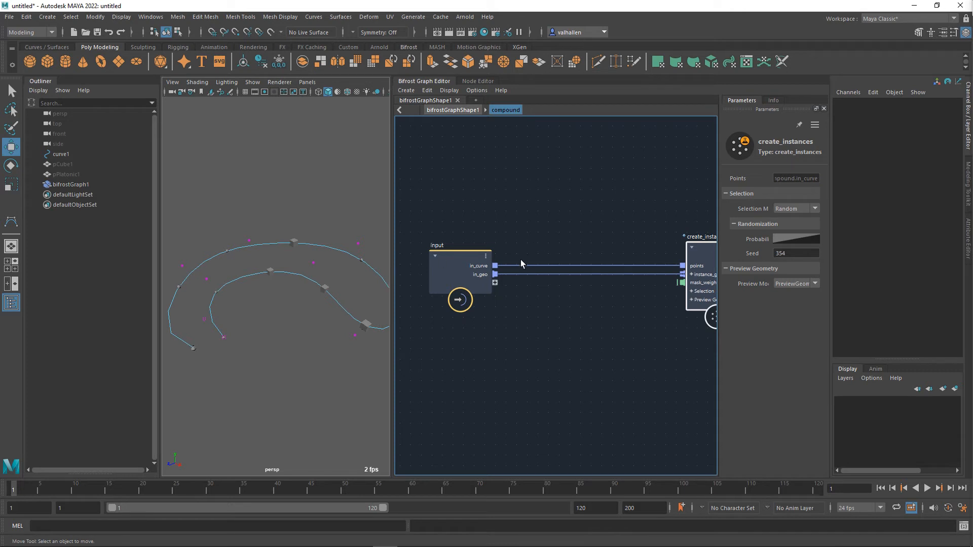
pyautogui.moveTo(496, 266); pyautogui.dragTo(535, 223)
pyautogui.write('resample')
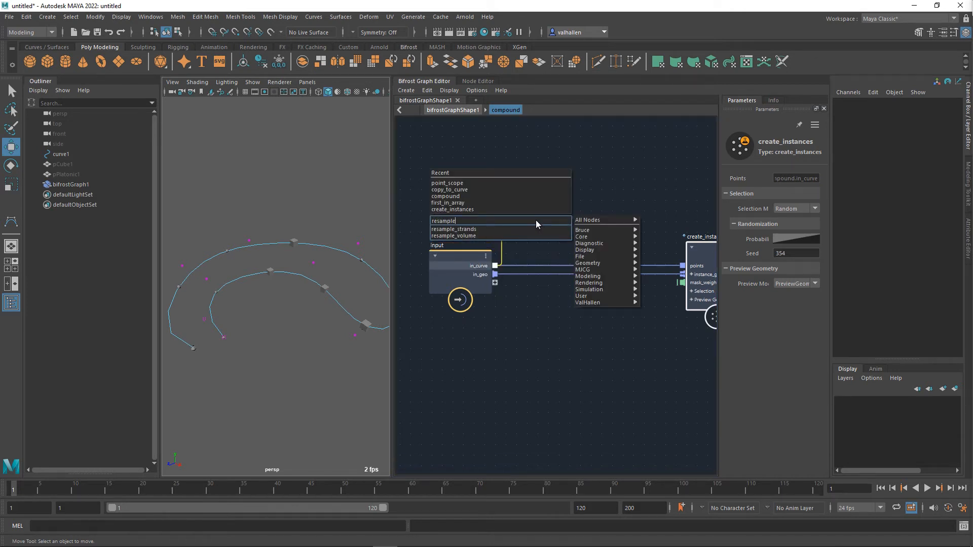
pyautogui.press('Down')
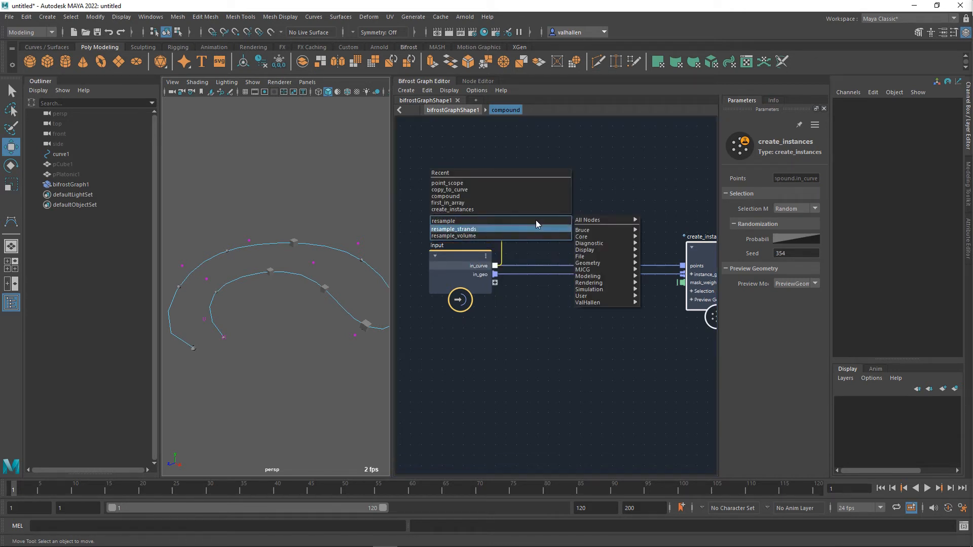
pyautogui.press('Return')
pyautogui.moveTo(580, 190); pyautogui.dragTo(554, 187)
pyautogui.keyDown('alt'); pyautogui.moveTo(614, 224); pyautogui.dragTo(594, 228, button='middle'); pyautogui.keyUp('alt')
# - Set resample_strands to a constant count of 10 without spatial resampling and connect resampled_strands to the points port of create_instances
pyautogui.click(776, 192)
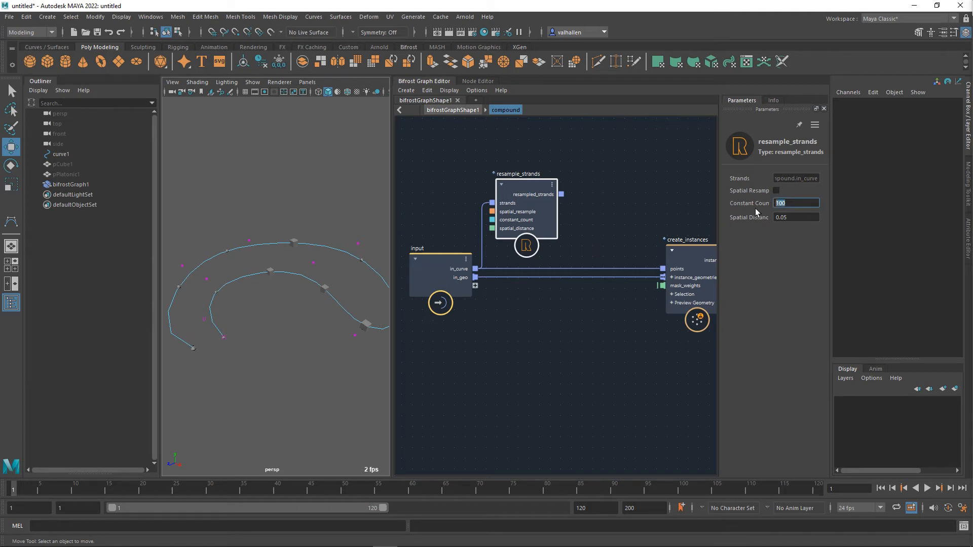
pyautogui.moveTo(561, 194); pyautogui.dragTo(664, 270)
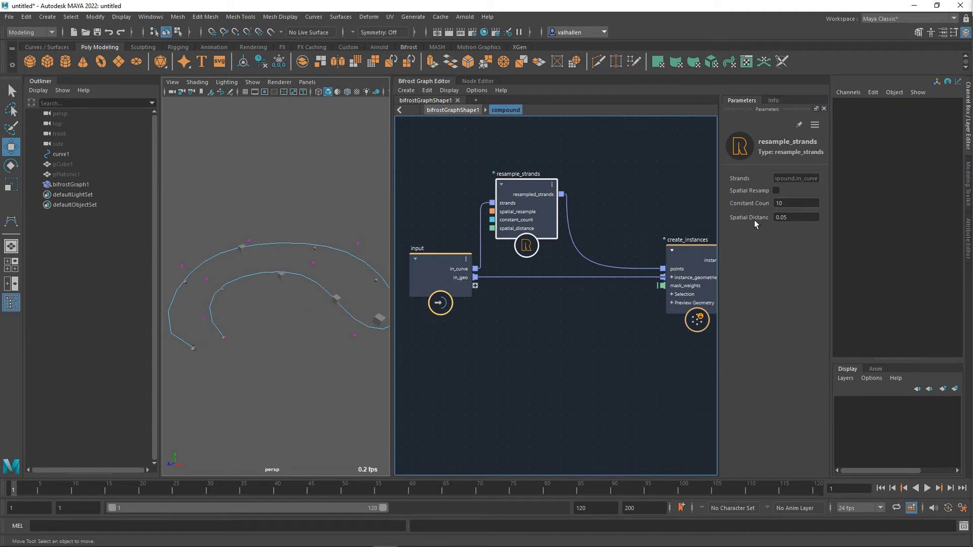
# - Set the constant count of resample_strands to 50 and view the instances along the curve
pyautogui.moveTo(797, 204); pyautogui.dragTo(765, 208)
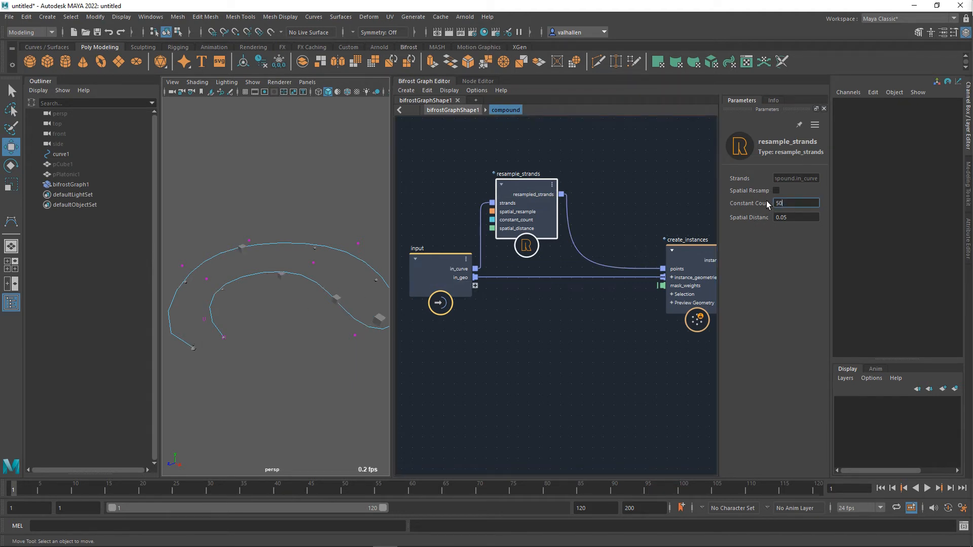
pyautogui.press('Return')
pyautogui.moveTo(262, 283)
pyautogui.keyDown('alt'); pyautogui.mouseDown()
pyautogui.moveTo(261, 255)
pyautogui.moveTo(265, 281)
pyautogui.mouseUp(); pyautogui.keyUp('alt')
# - Set the constant count of resample_strands to 150 and check the instances along the curve
pyautogui.moveTo(791, 206); pyautogui.dragTo(747, 203)
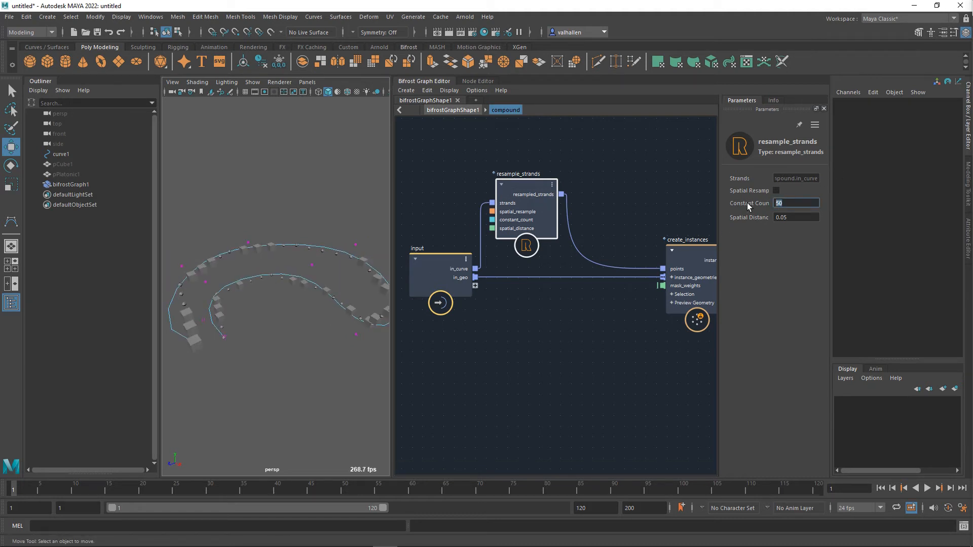
pyautogui.write('150')
pyautogui.press('Return')
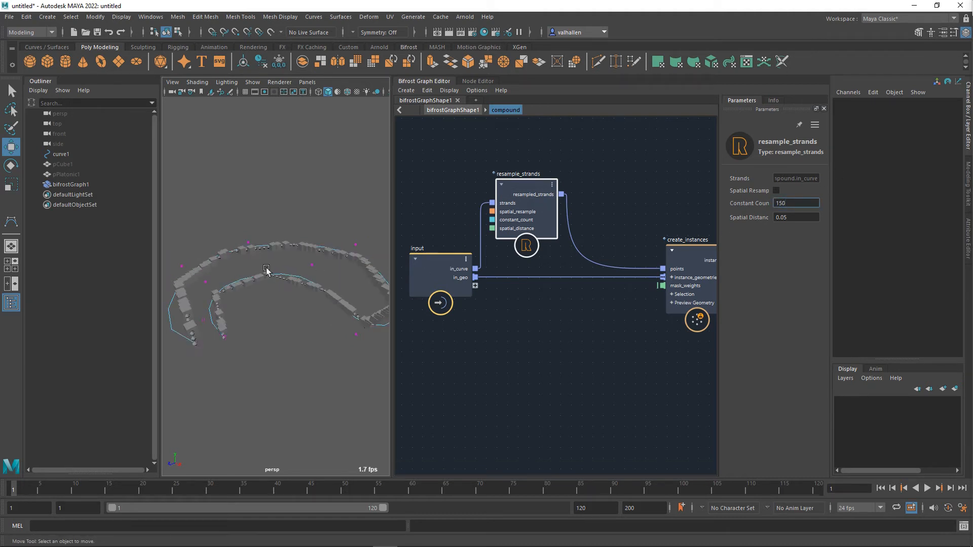
pyautogui.keyDown('alt'); pyautogui.moveTo(266, 270); pyautogui.dragTo(240, 288); pyautogui.keyUp('alt')
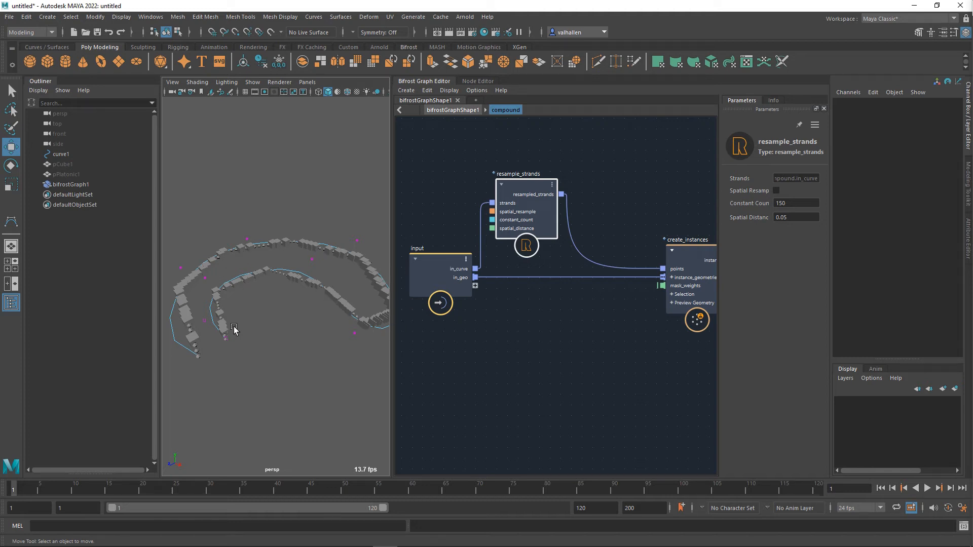
# - Rebuild curve1 as a uniform cubic curve with 96 spans and a 0 to 1 parameter range
pyautogui.scroll(-5, 253, 357)
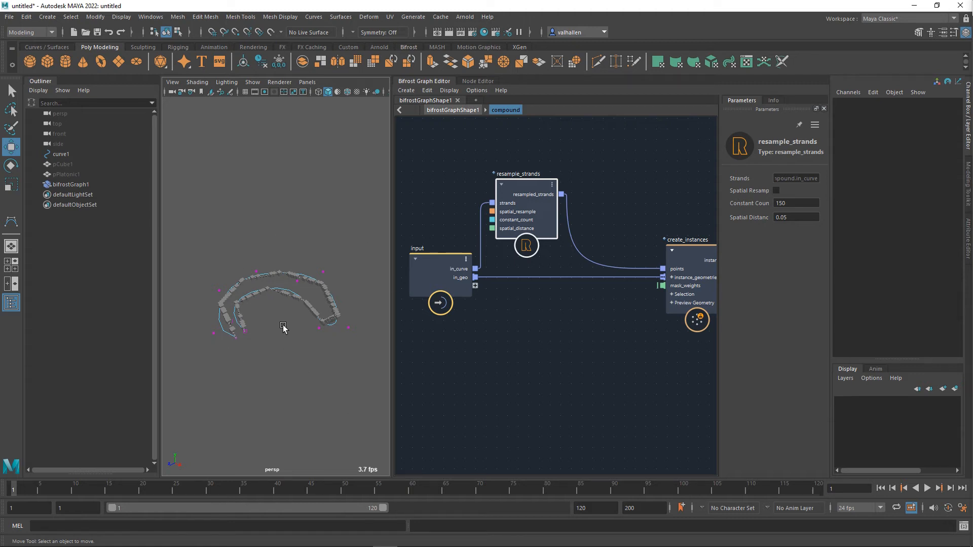
pyautogui.click(71, 155)
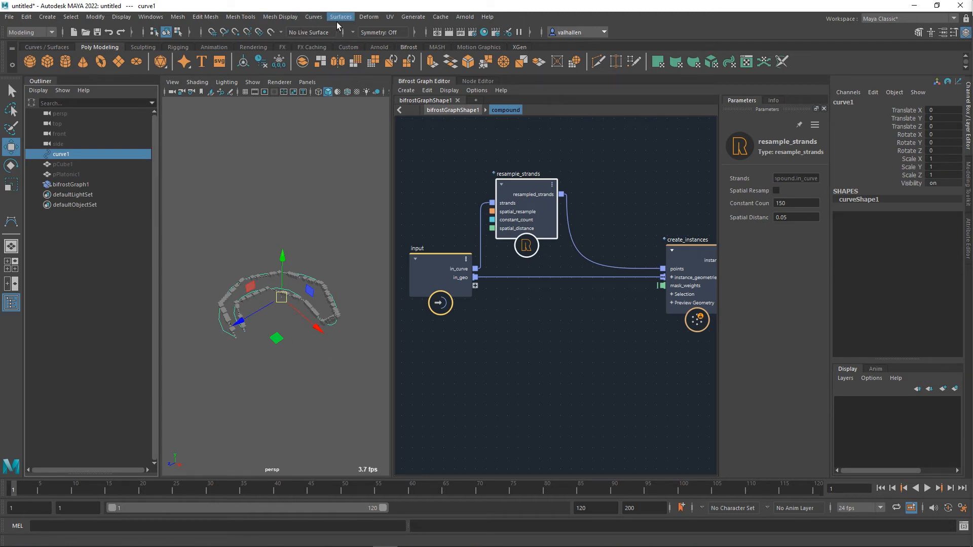
pyautogui.click(316, 18)
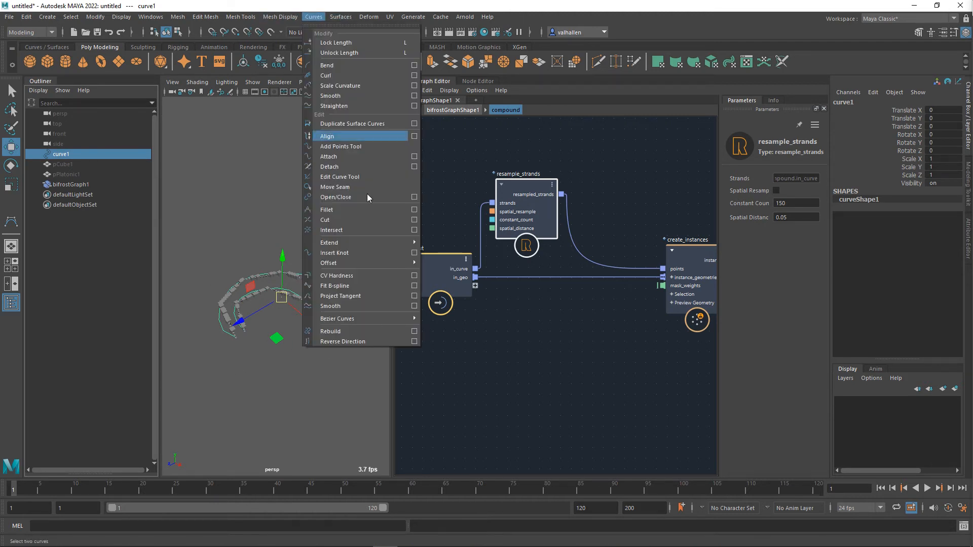
pyautogui.click(414, 331)
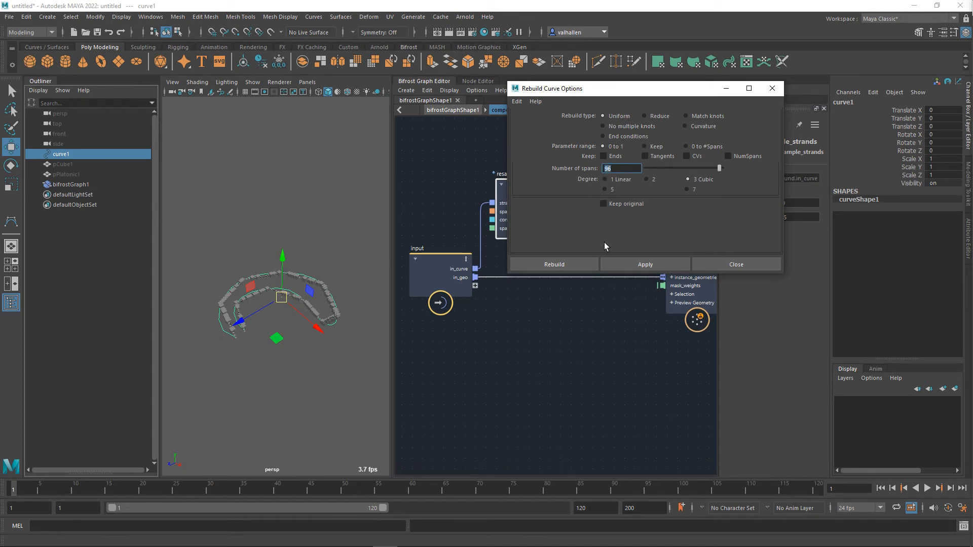
pyautogui.click(570, 266)
pyautogui.scroll(3, 270, 356)
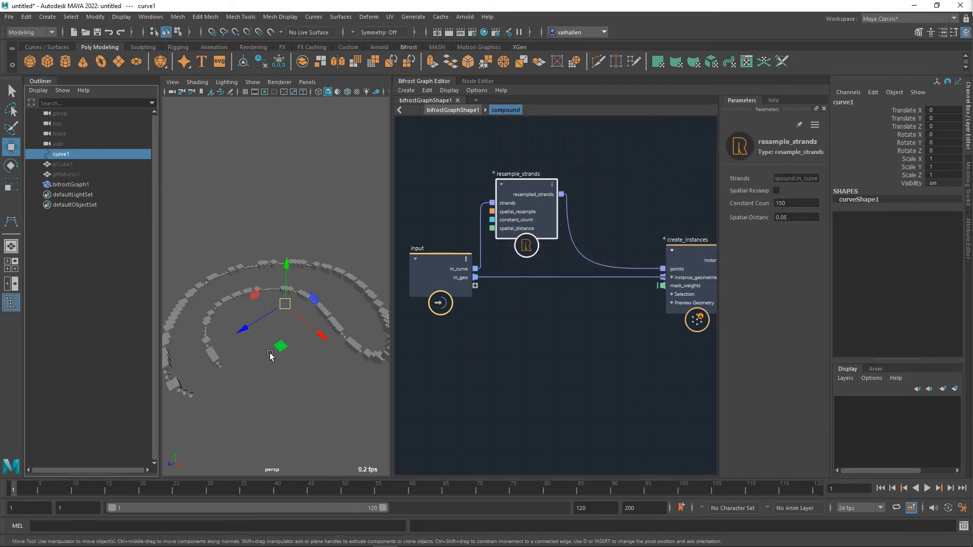
pyautogui.keyDown('alt'); pyautogui.moveTo(271, 356); pyautogui.dragTo(283, 341, button='middle'); pyautogui.keyUp('alt')
pyautogui.keyDown('alt'); pyautogui.moveTo(272, 367); pyautogui.dragTo(221, 303, button='right'); pyautogui.keyUp('alt')
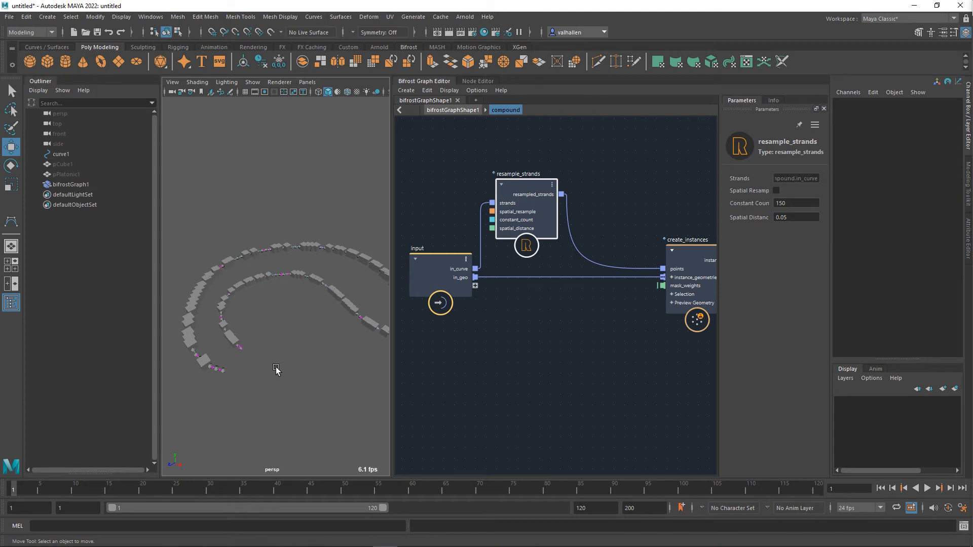
# - Inspect the instances along the rebuilt curve in wireframe and shaded display, checking how they are oriented
pyautogui.press('4')
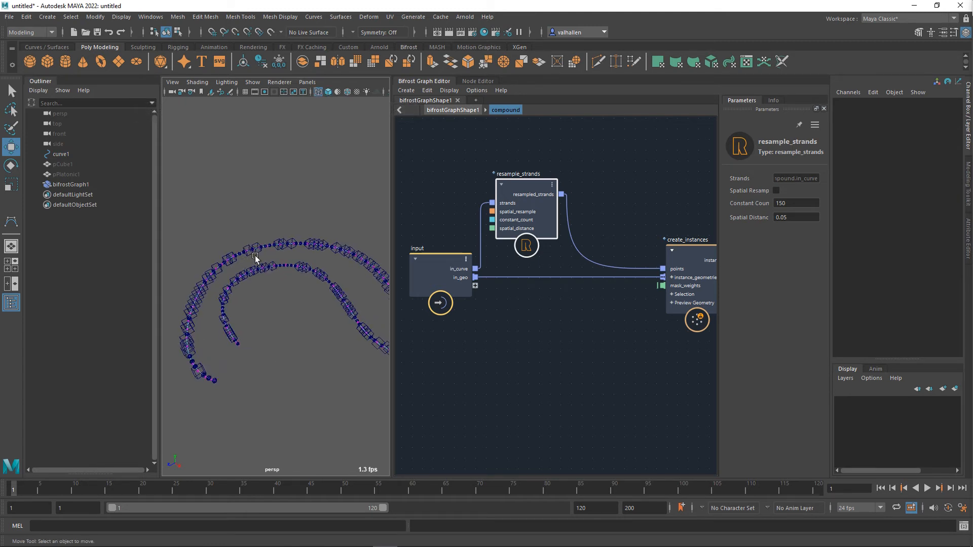
pyautogui.press('5')
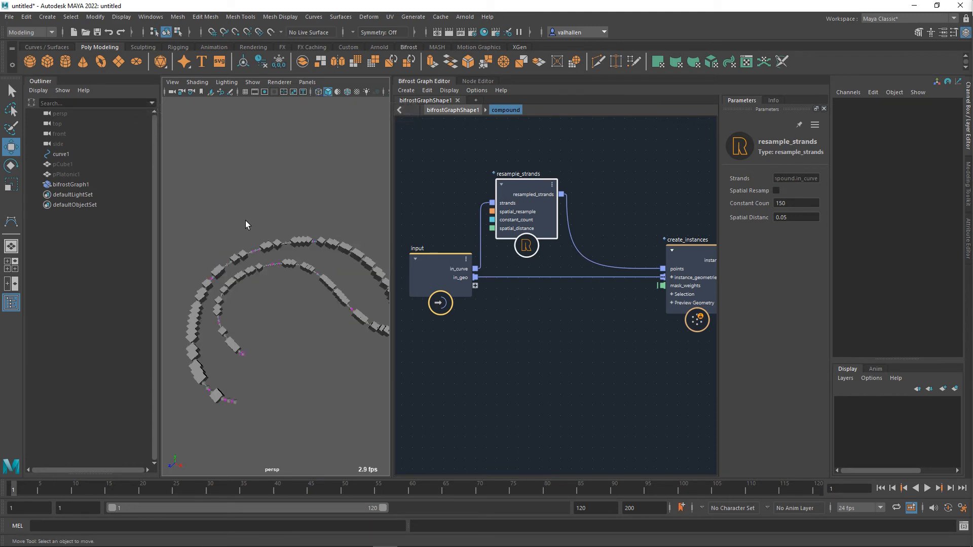
pyautogui.keyDown('alt'); pyautogui.moveTo(263, 362); pyautogui.dragTo(305, 348, button='middle'); pyautogui.keyUp('alt')
pyautogui.scroll(3, 296, 371)
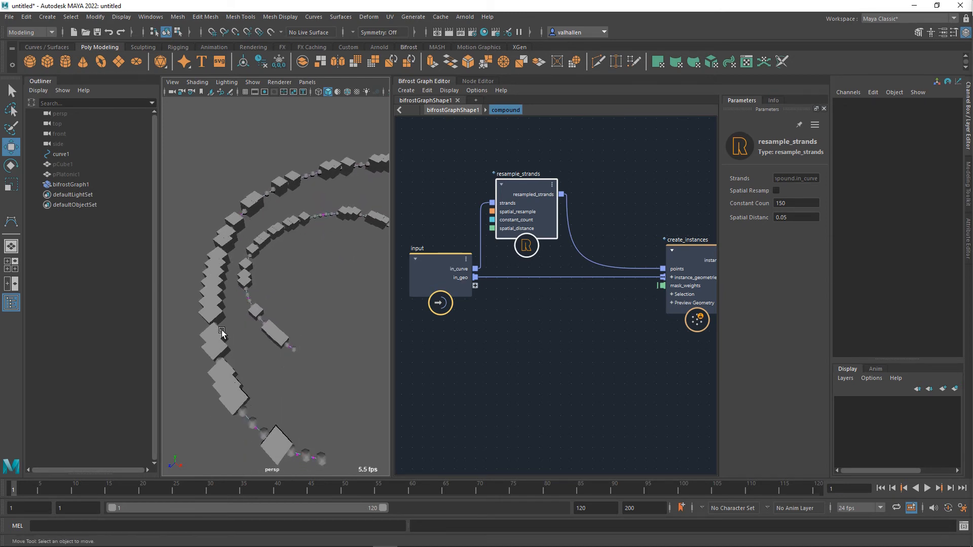
pyautogui.keyDown('alt'); pyautogui.moveTo(226, 331); pyautogui.dragTo(250, 341); pyautogui.keyUp('alt')
pyautogui.keyDown('alt'); pyautogui.moveTo(313, 294); pyautogui.dragTo(261, 304, button='middle'); pyautogui.keyUp('alt')
pyautogui.click(237, 314)
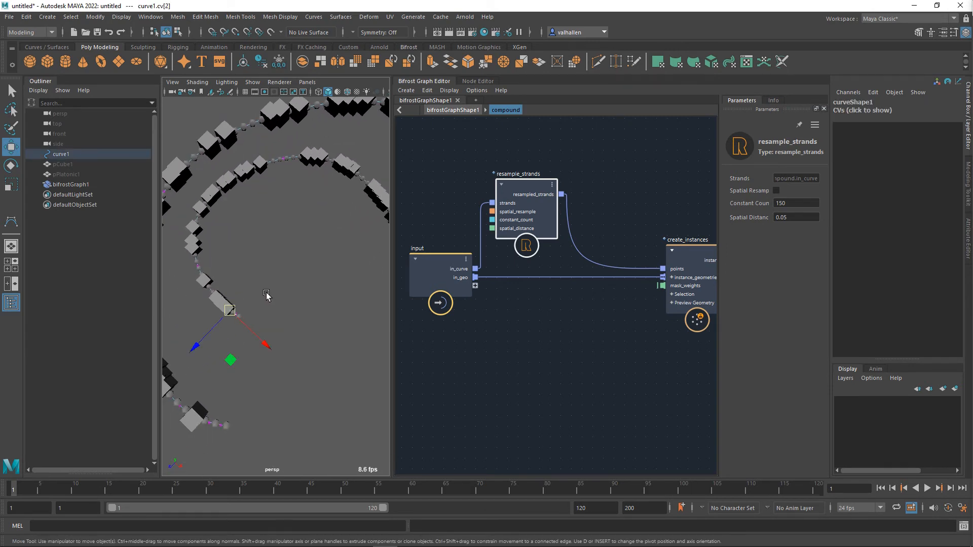
pyautogui.click(266, 295)
# - Unhide the original pCube1 for comparison with the instances along the curve, keeping pPlatonic1 hidden
pyautogui.click(62, 163)
pyautogui.keyDown('ctrl'); pyautogui.click(66, 175); pyautogui.keyUp('ctrl')
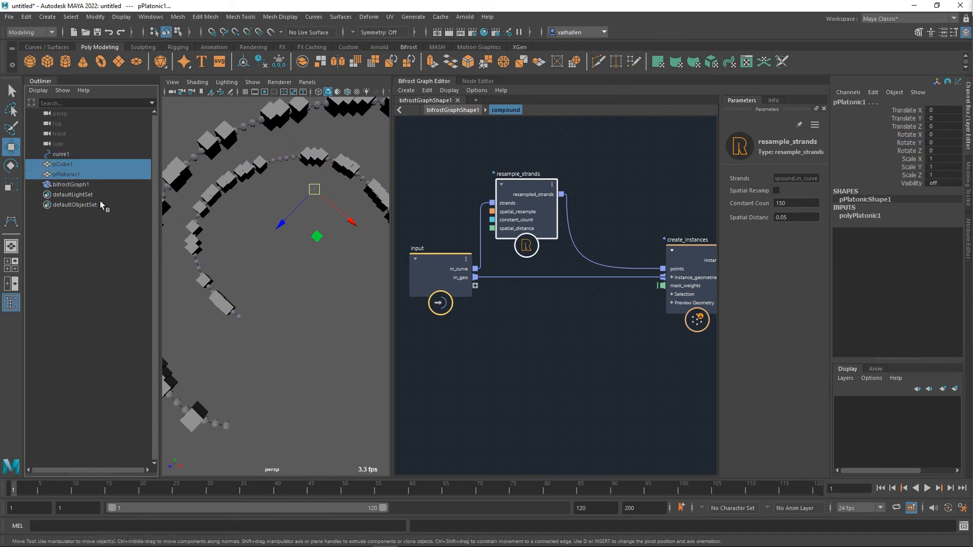
pyautogui.press('h')
pyautogui.keyDown('alt'); pyautogui.moveTo(292, 238); pyautogui.dragTo(294, 254); pyautogui.keyUp('alt')
pyautogui.keyDown('alt'); pyautogui.moveTo(297, 254); pyautogui.dragTo(265, 298, button='middle'); pyautogui.keyUp('alt')
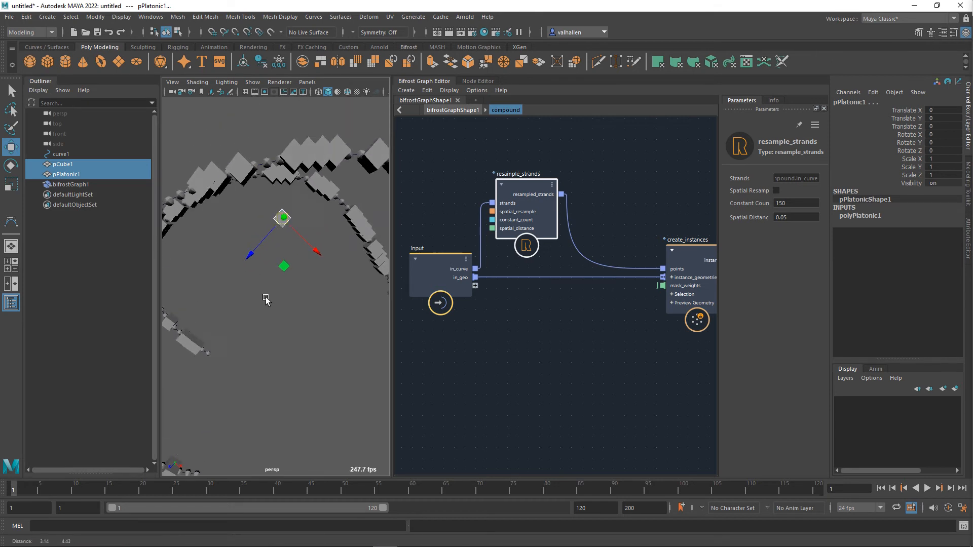
pyautogui.click(263, 270)
pyautogui.scroll(-5, 264, 268)
pyautogui.keyDown('alt'); pyautogui.moveTo(278, 249); pyautogui.dragTo(287, 207, button='middle'); pyautogui.keyUp('alt')
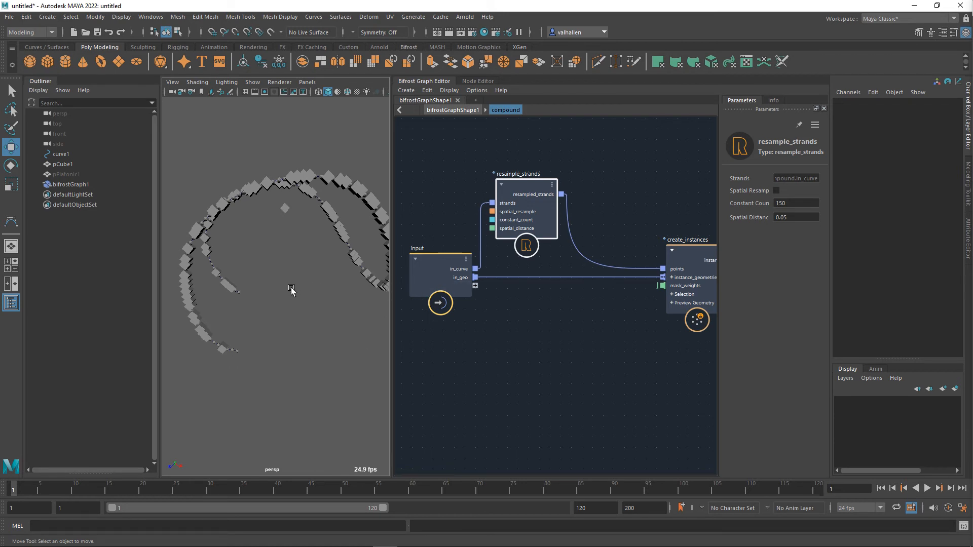
# - Add an update_strands_basis node fed by resampled_strands, place it above the link to create_instances, and check its info and parameters
pyautogui.keyDown('alt'); pyautogui.moveTo(573, 346); pyautogui.dragTo(548, 370, button='middle'); pyautogui.keyUp('alt')
pyautogui.moveTo(558, 218); pyautogui.dragTo(585, 172)
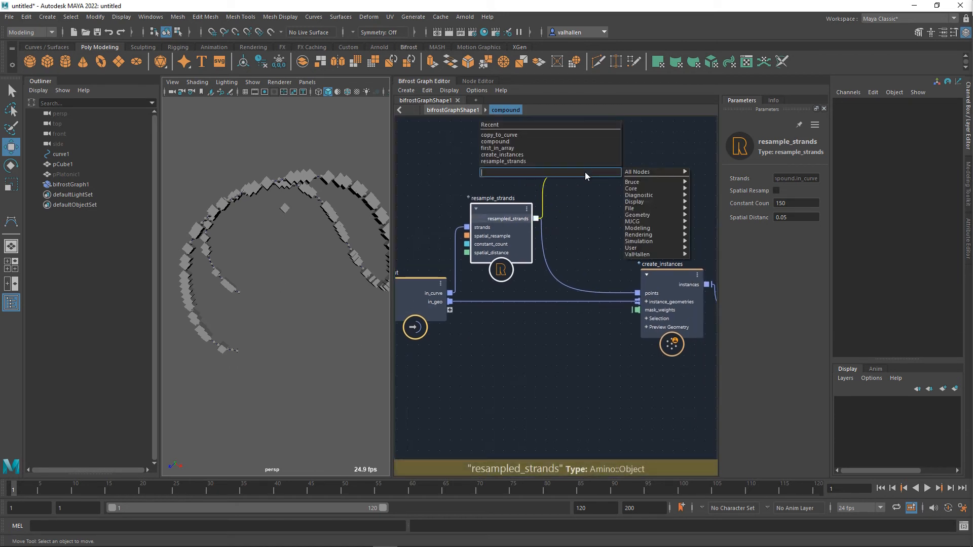
pyautogui.write('update')
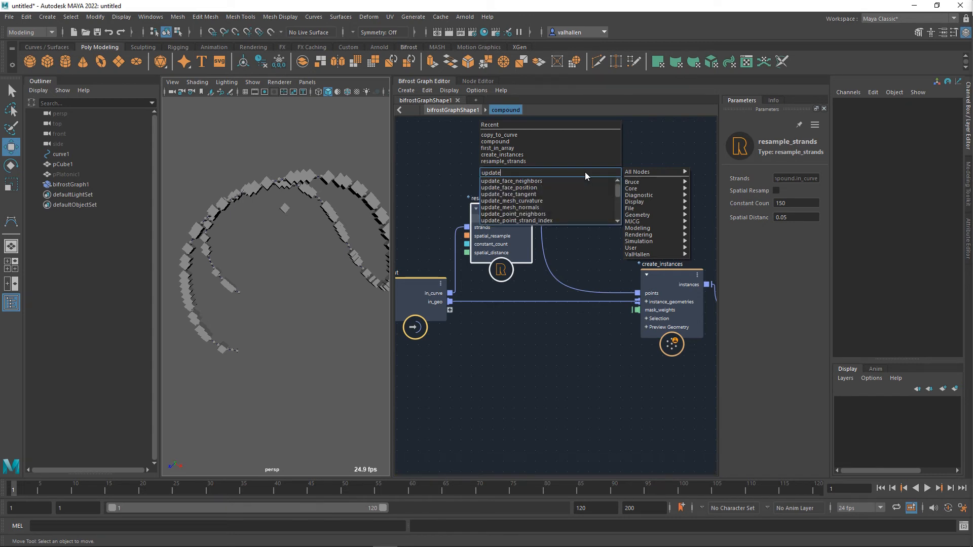
pyautogui.write('_strand')
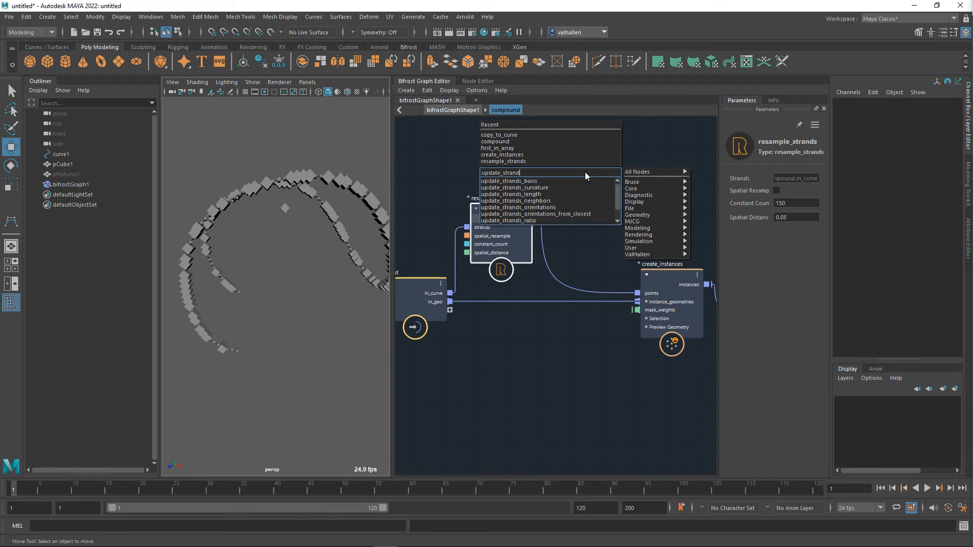
pyautogui.press('Return')
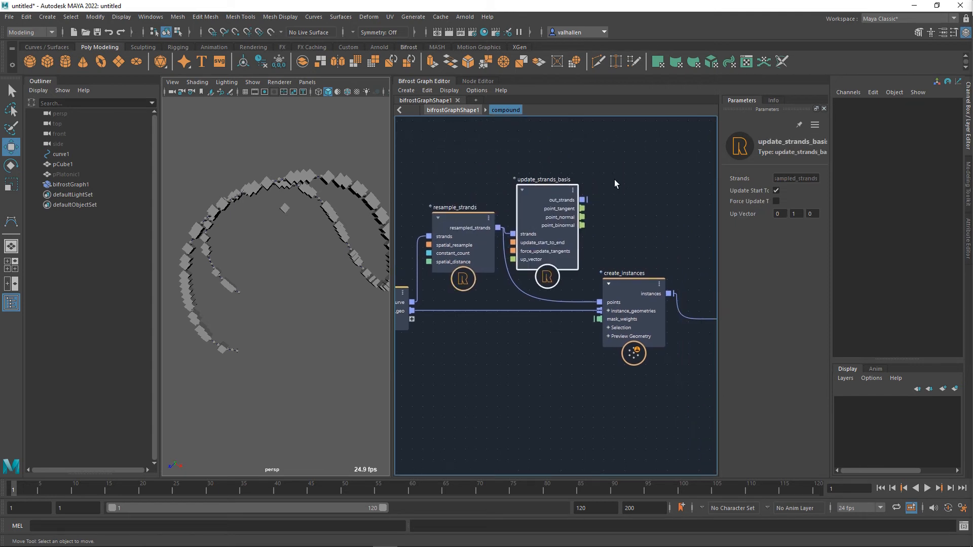
pyautogui.moveTo(568, 178); pyautogui.dragTo(572, 168)
pyautogui.click(774, 101)
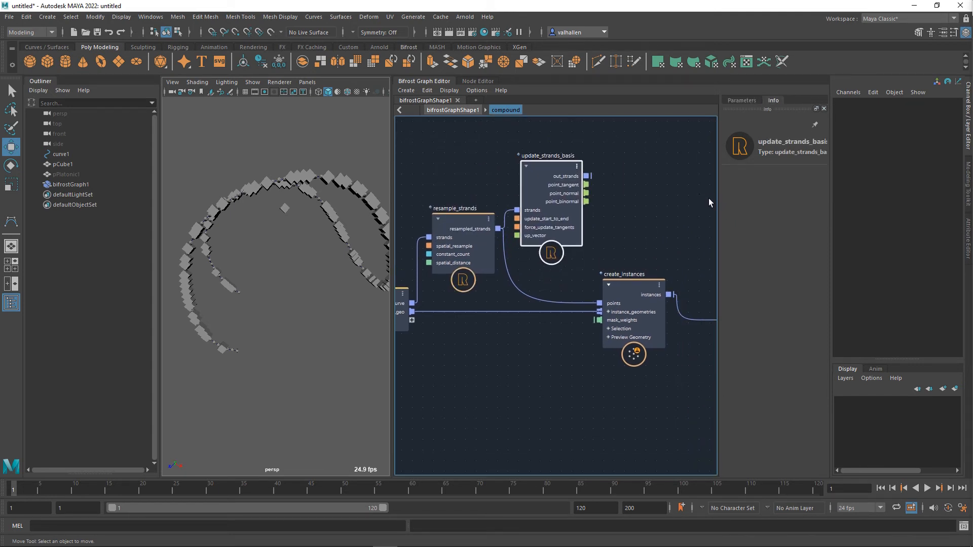
pyautogui.moveTo(832, 196); pyautogui.dragTo(907, 199)
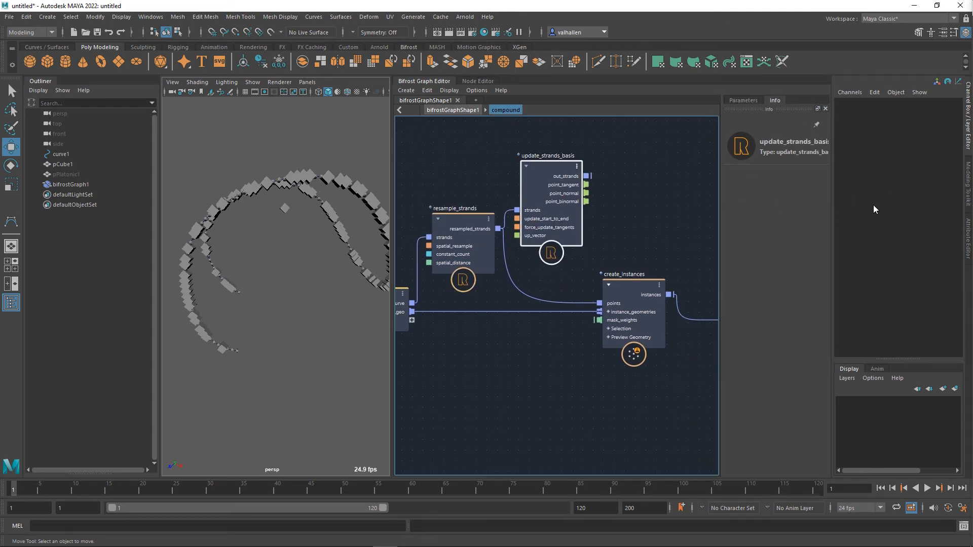
pyautogui.click(749, 102)
pyautogui.keyDown('alt'); pyautogui.moveTo(663, 168); pyautogui.dragTo(645, 173, button='middle'); pyautogui.keyUp('alt')
pyautogui.scroll(-1, 642, 178)
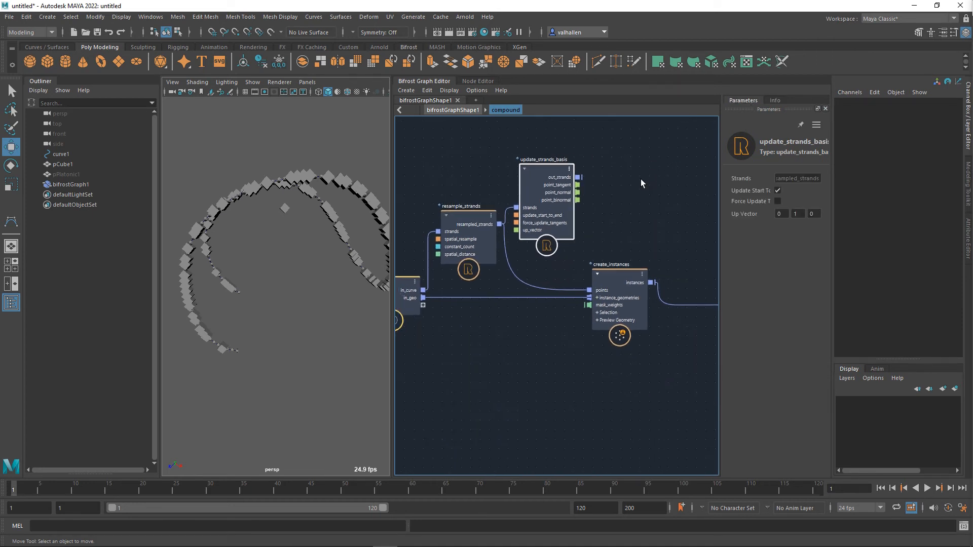
# - Move create_instances farther from the strand nodes and connect out_strands of update_strands_basis to its points port
pyautogui.scroll(-1, 636, 204)
pyautogui.keyDown('alt'); pyautogui.moveTo(630, 213); pyautogui.dragTo(527, 209, button='middle'); pyautogui.keyUp('alt')
pyautogui.scroll(-1, 529, 213)
pyautogui.moveTo(532, 263); pyautogui.dragTo(622, 281)
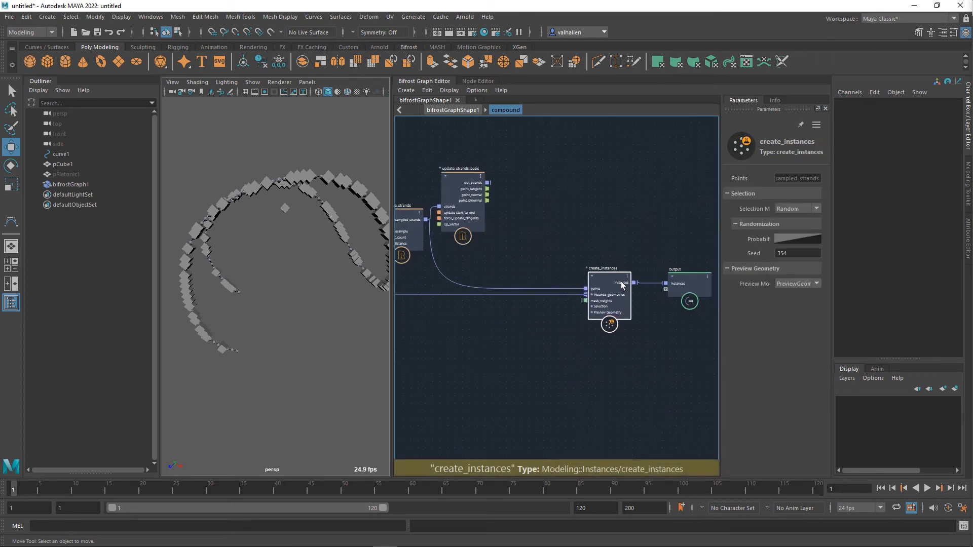
pyautogui.keyDown('alt'); pyautogui.moveTo(573, 227); pyautogui.dragTo(645, 233, button='middle'); pyautogui.keyUp('alt')
pyautogui.moveTo(551, 196); pyautogui.dragTo(561, 196)
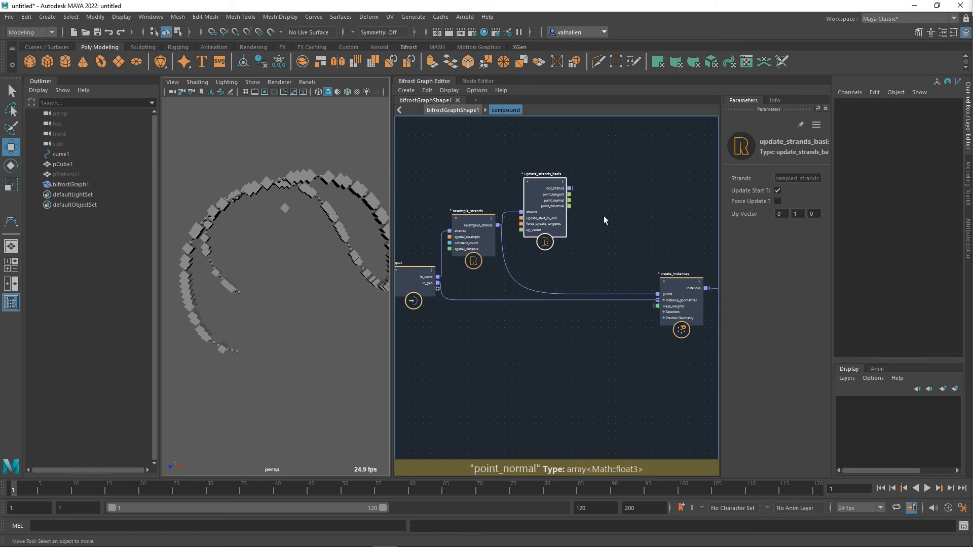
pyautogui.scroll(2, 598, 213)
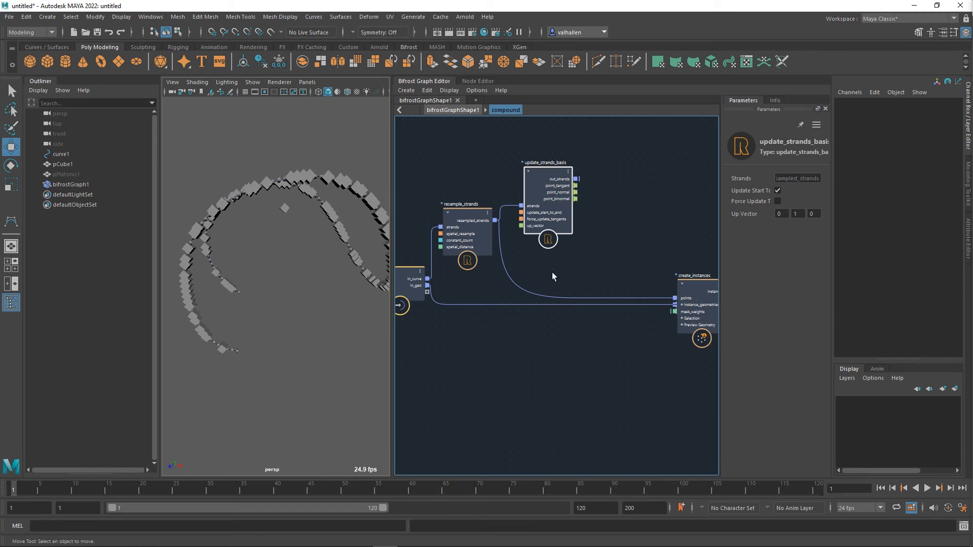
pyautogui.keyDown('alt'); pyautogui.moveTo(642, 240); pyautogui.dragTo(624, 244, button='middle'); pyautogui.keyUp('alt')
pyautogui.moveTo(559, 184); pyautogui.dragTo(659, 303)
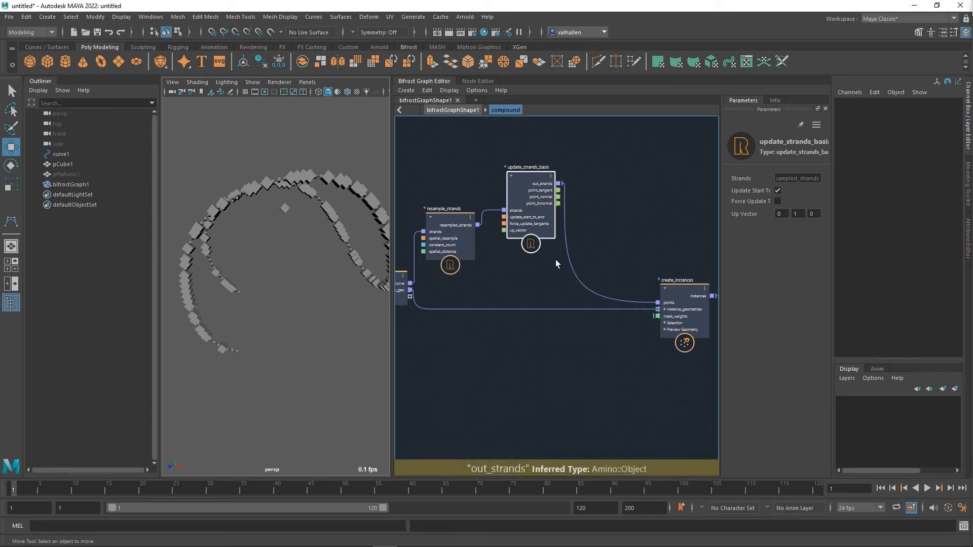
# - Add a strands_basis_to_orientation node fed by out_strands of update_strands_basis
pyautogui.press('Tab')
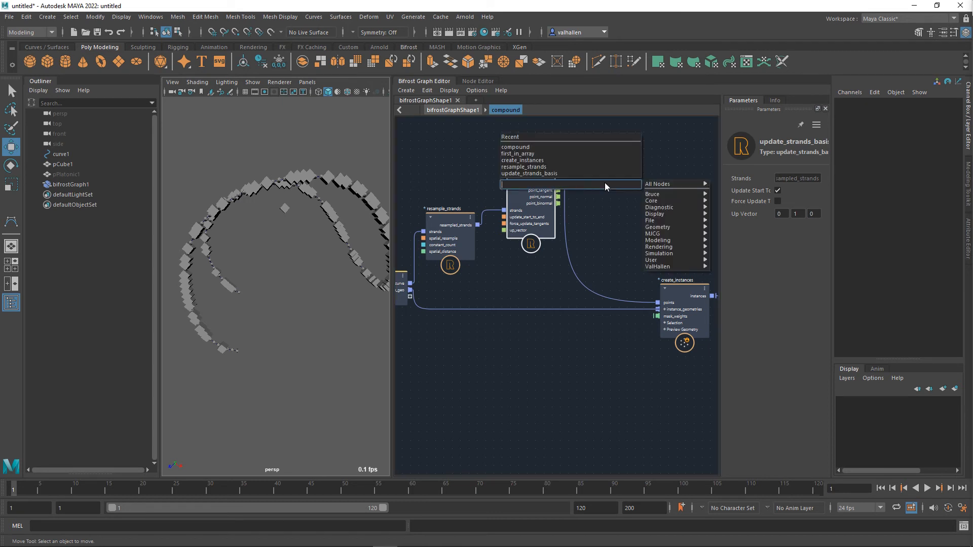
pyautogui.write('basis')
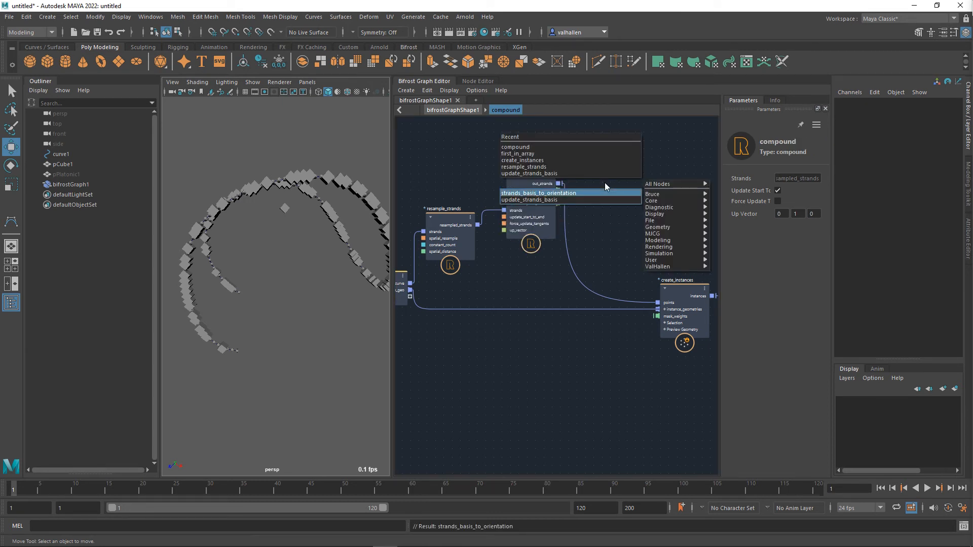
pyautogui.press('Return')
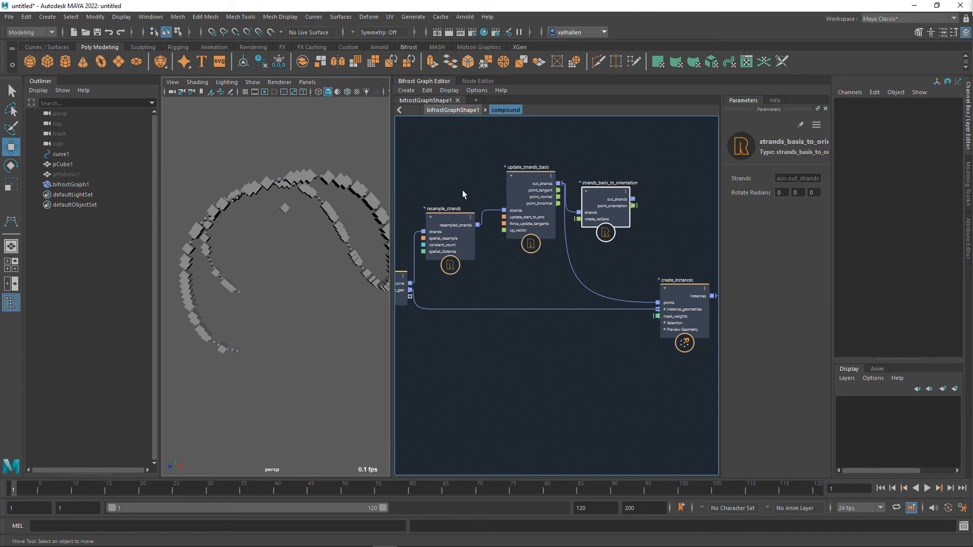
# - Connect out_strands of strands_basis_to_orientation to the points port of create_instances and tidy the node layout
pyautogui.keyDown('alt'); pyautogui.moveTo(610, 268); pyautogui.dragTo(516, 272, button='middle'); pyautogui.keyUp('alt')
pyautogui.moveTo(577, 250); pyautogui.dragTo(712, 418)
pyautogui.moveTo(587, 323); pyautogui.dragTo(625, 321)
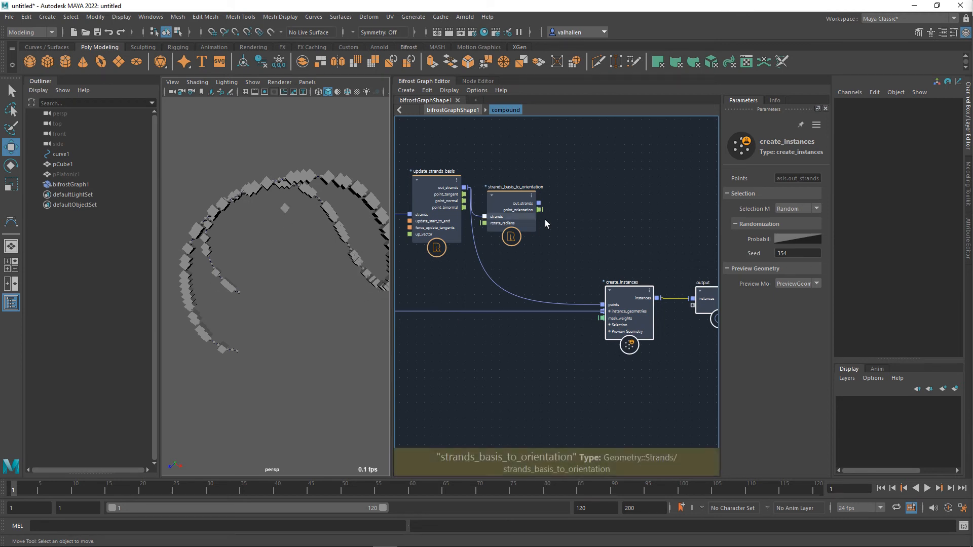
pyautogui.moveTo(542, 205); pyautogui.dragTo(607, 307)
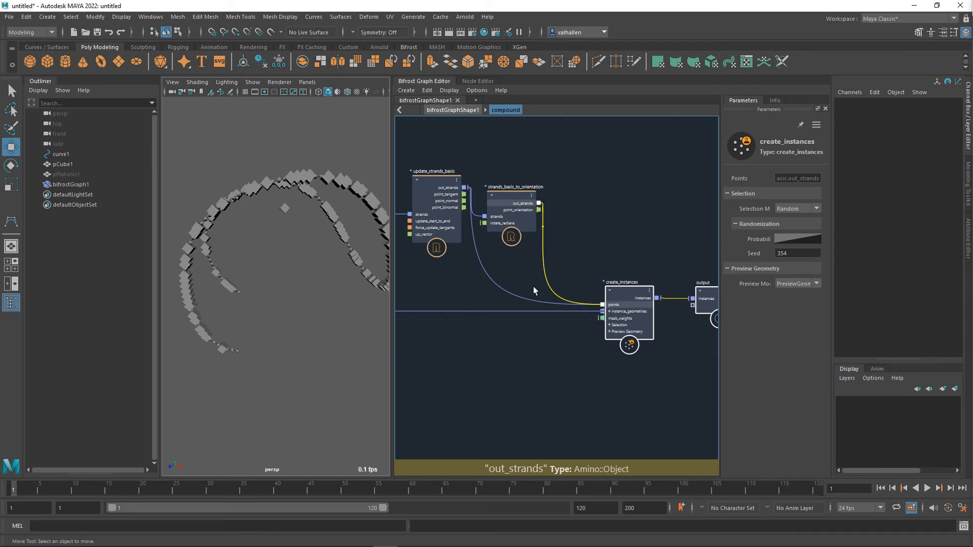
pyautogui.keyDown('alt'); pyautogui.moveTo(324, 260); pyautogui.dragTo(309, 246); pyautogui.keyUp('alt')
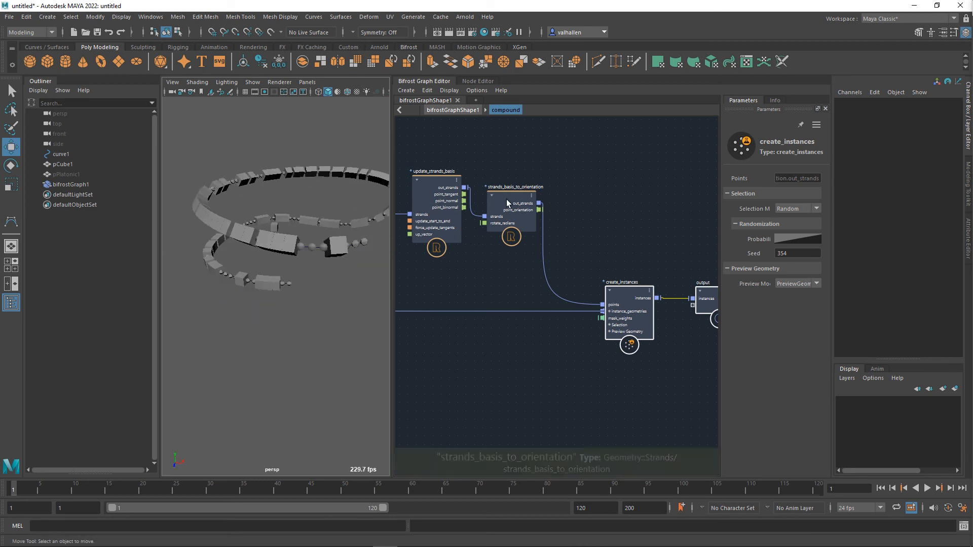
pyautogui.moveTo(508, 204); pyautogui.dragTo(509, 170)
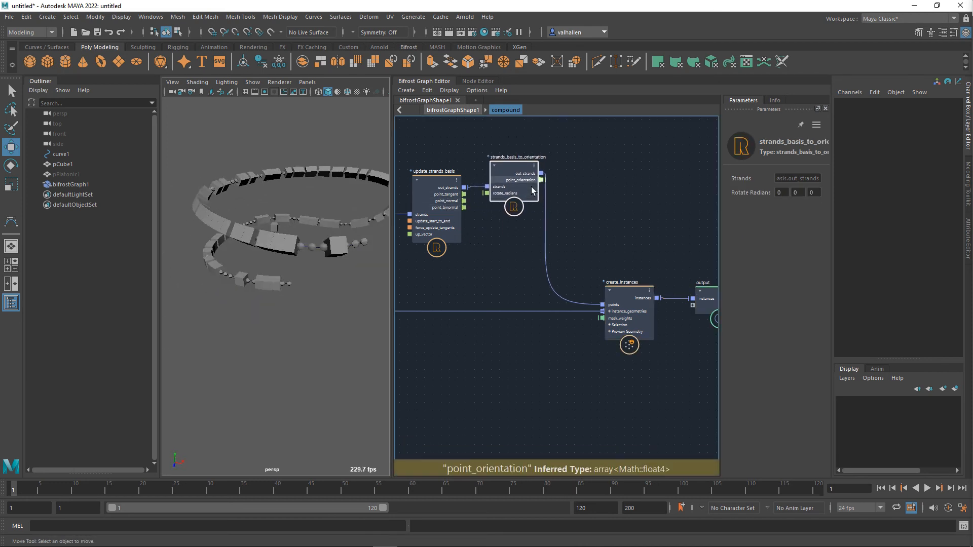
pyautogui.moveTo(326, 277)
pyautogui.keyDown('alt'); pyautogui.mouseDown()
pyautogui.moveTo(299, 283)
pyautogui.moveTo(335, 294)
pyautogui.mouseUp(); pyautogui.keyUp('alt')
# - Move the input node farther away from resample_strands and view the oriented instances along the curve
pyautogui.keyDown('alt'); pyautogui.moveTo(530, 362); pyautogui.dragTo(594, 368, button='middle'); pyautogui.keyUp('alt')
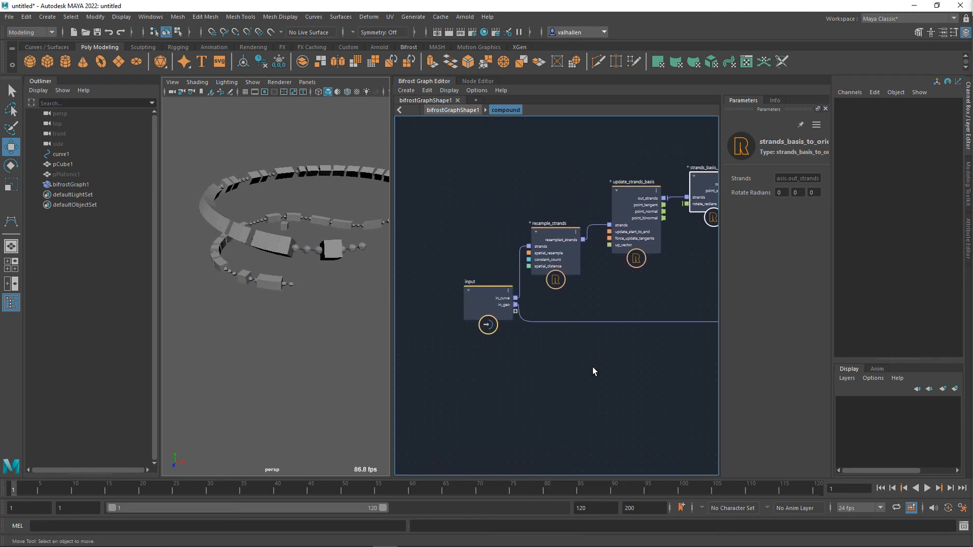
pyautogui.moveTo(487, 323); pyautogui.dragTo(458, 322)
pyautogui.keyDown('alt'); pyautogui.moveTo(314, 284); pyautogui.dragTo(340, 291); pyautogui.keyUp('alt')
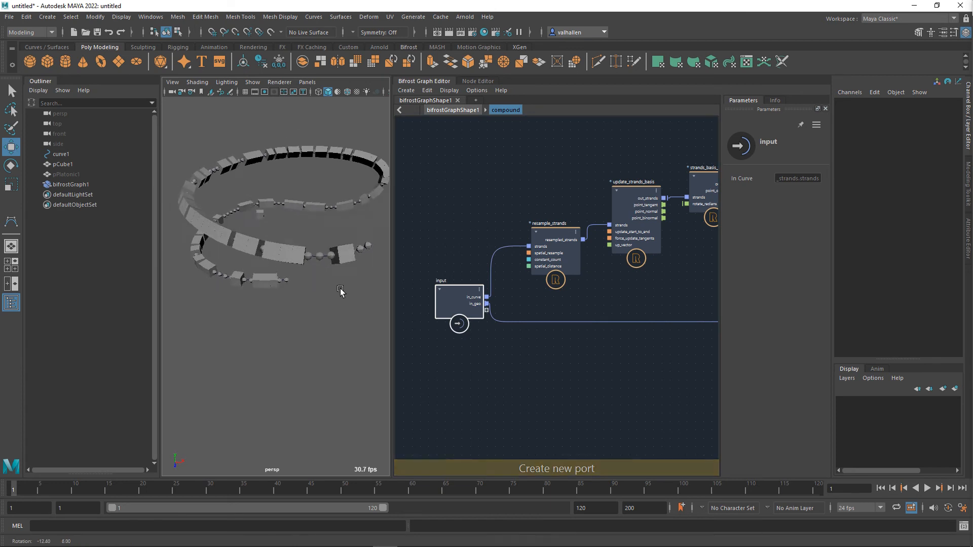
pyautogui.scroll(-6, 340, 291)
pyautogui.moveTo(550, 353)
pyautogui.keyDown('alt'); pyautogui.mouseDown(button='middle')
pyautogui.moveTo(524, 363)
pyautogui.moveTo(544, 360)
pyautogui.mouseUp(button='middle'); pyautogui.keyUp('alt')
pyautogui.moveTo(278, 299)
pyautogui.keyDown('alt'); pyautogui.mouseDown()
pyautogui.moveTo(252, 280)
pyautogui.moveTo(218, 276)
pyautogui.moveTo(326, 321)
pyautogui.moveTo(280, 317)
pyautogui.mouseUp(); pyautogui.keyUp('alt')
pyautogui.scroll(3, 282, 321)
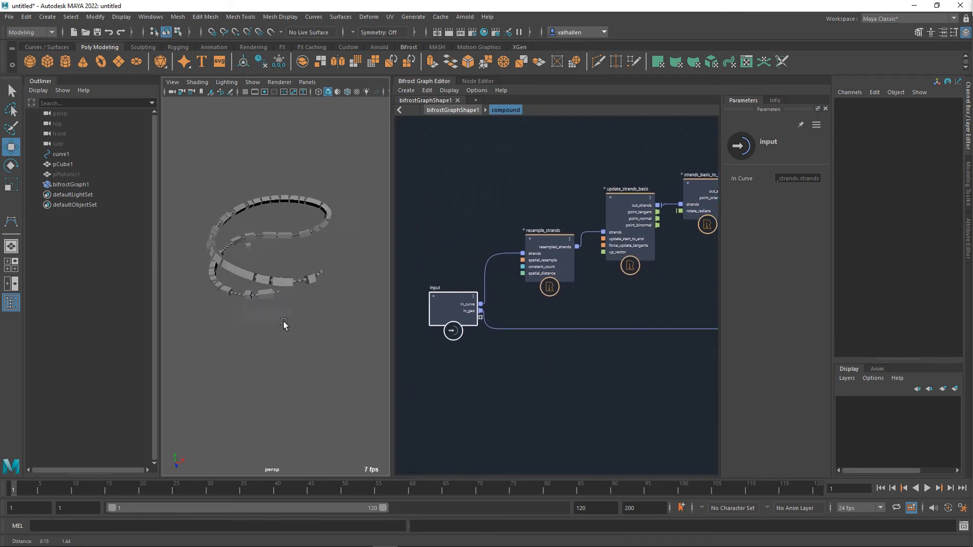
pyautogui.keyDown('alt'); pyautogui.moveTo(282, 322); pyautogui.dragTo(283, 338, button='middle'); pyautogui.keyUp('alt')
pyautogui.keyDown('alt'); pyautogui.moveTo(532, 373); pyautogui.dragTo(523, 361, button='middle'); pyautogui.keyUp('alt')
pyautogui.moveTo(438, 289); pyautogui.dragTo(413, 272)
pyautogui.moveTo(556, 282); pyautogui.dragTo(565, 274, button='middle')
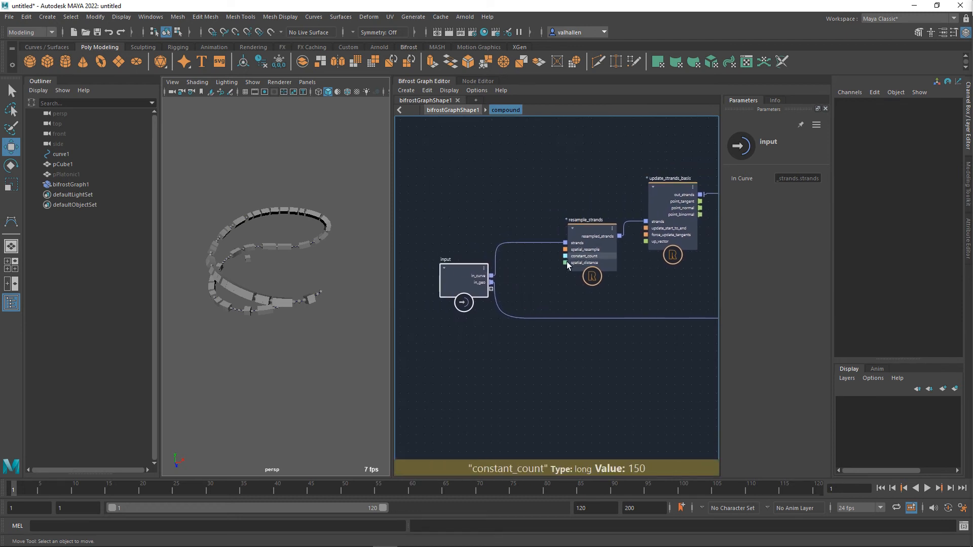
# - Expose constant_count of resample_strands as a new port on the compound's input node and rename it resample_strand
pyautogui.moveTo(565, 256); pyautogui.dragTo(492, 296)
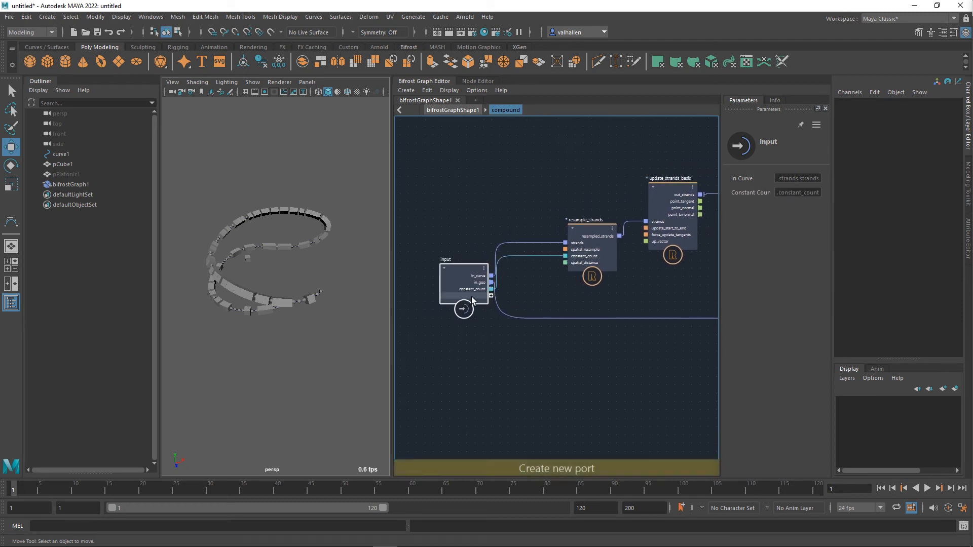
pyautogui.rightClick(442, 287)
pyautogui.click(473, 297)
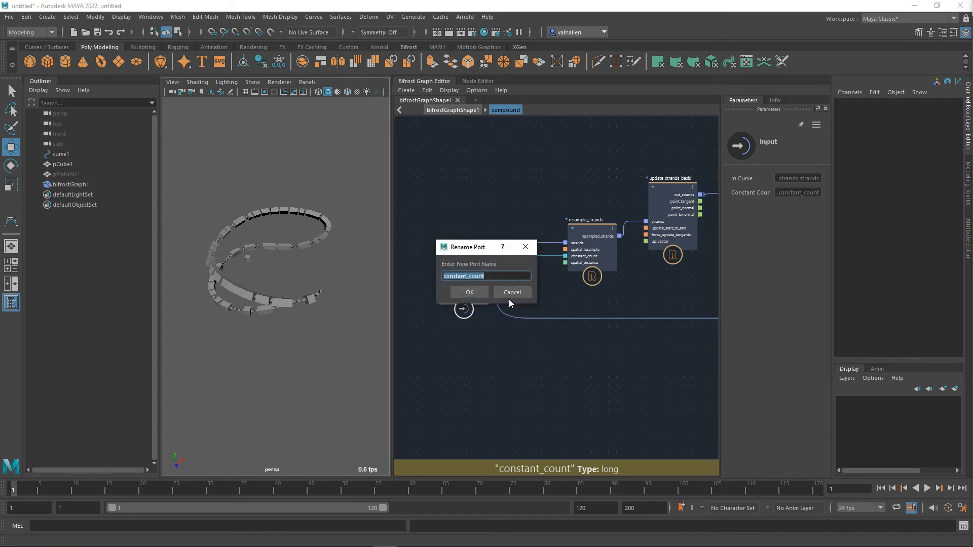
pyautogui.write('resample')
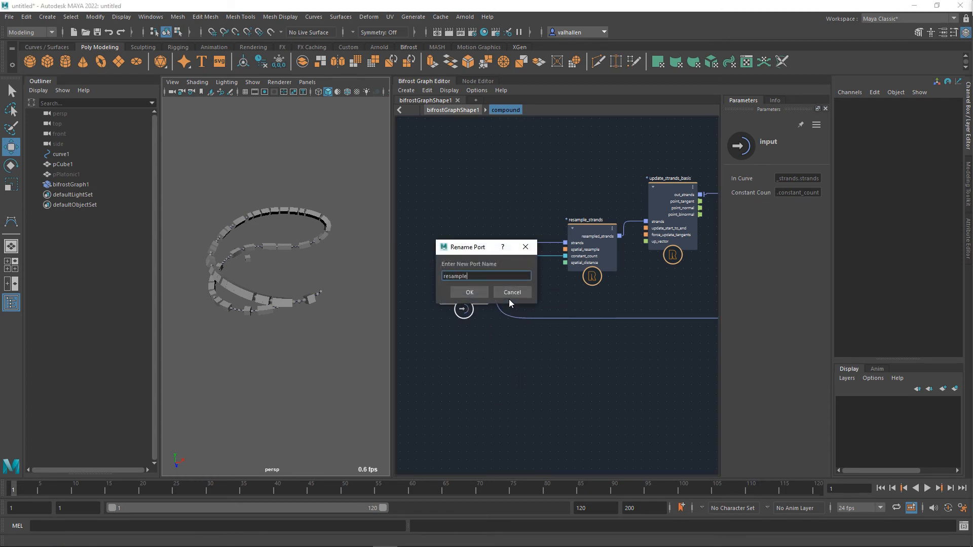
pyautogui.write('_')
pyautogui.write('strn')
pyautogui.write('a')
pyautogui.press('Return')
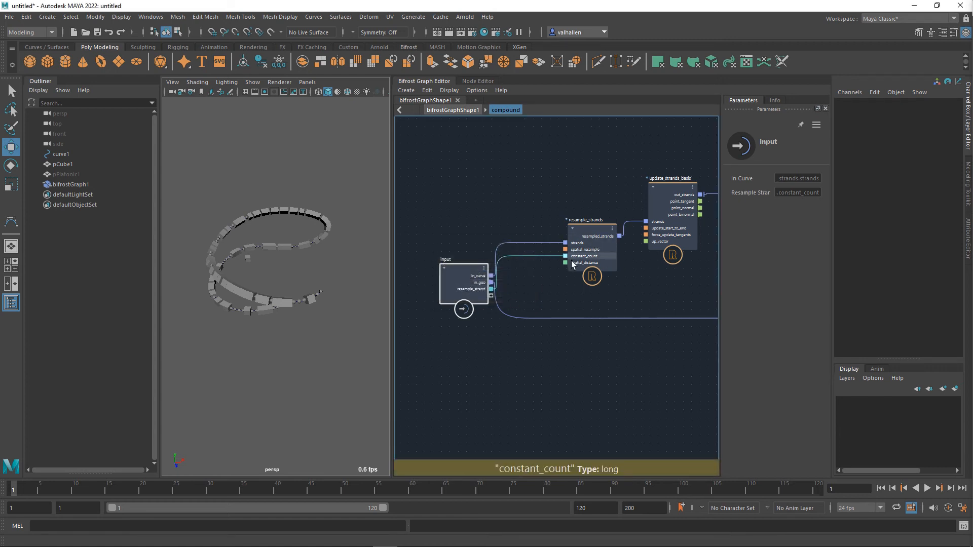
# - Tidy the strand nodes closer together and move the input node farther away from resample_strands
pyautogui.keyDown('alt'); pyautogui.moveTo(547, 269); pyautogui.dragTo(545, 274, button='middle'); pyautogui.keyUp('alt')
pyautogui.moveTo(468, 281); pyautogui.dragTo(450, 247)
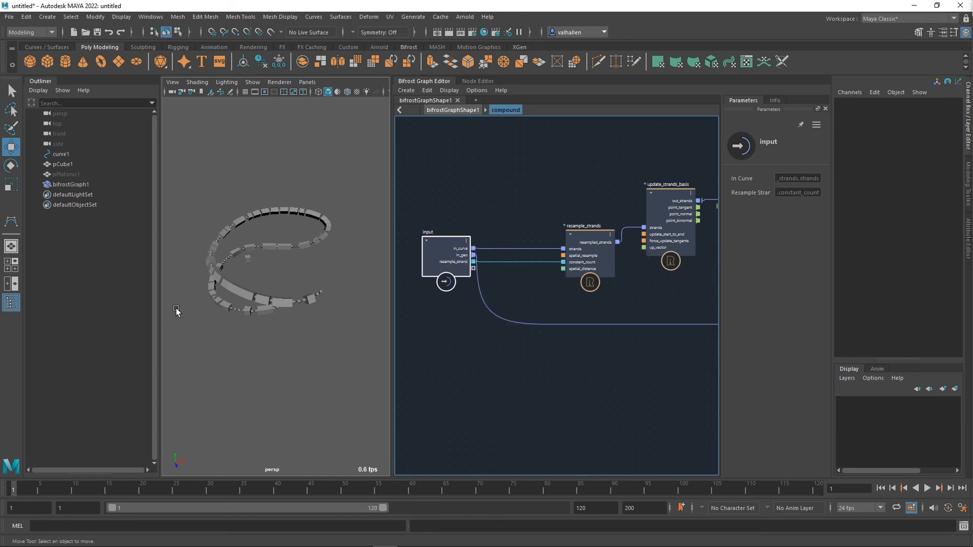
pyautogui.keyDown('alt'); pyautogui.moveTo(540, 291); pyautogui.dragTo(506, 301, button='middle'); pyautogui.keyUp('alt')
pyautogui.scroll(-1, 506, 301)
pyautogui.click(515, 269)
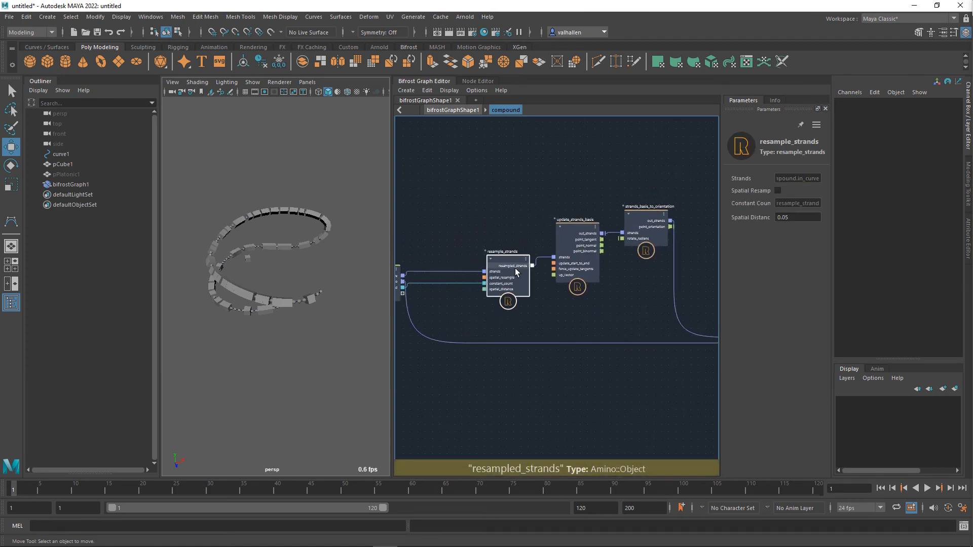
pyautogui.moveTo(523, 265); pyautogui.dragTo(526, 264)
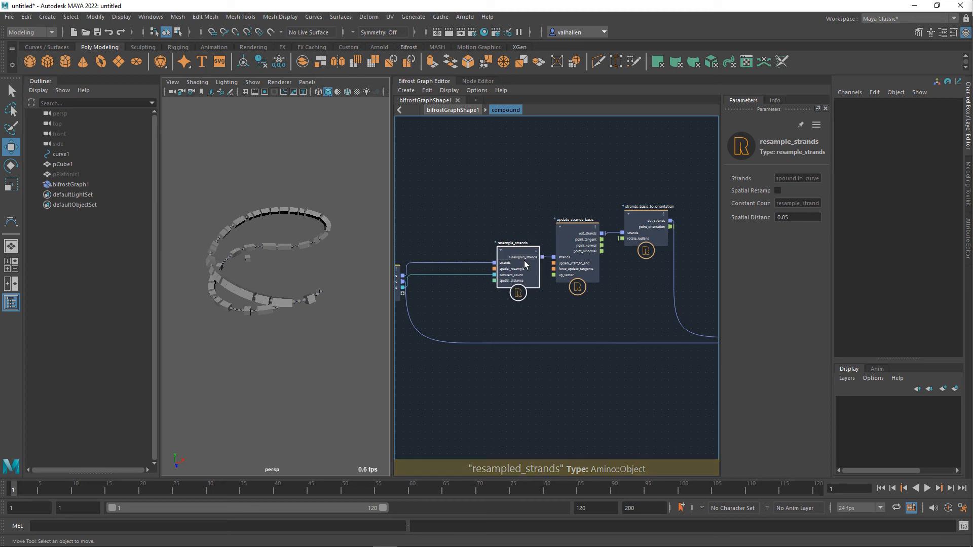
pyautogui.moveTo(653, 223); pyautogui.dragTo(644, 223)
pyautogui.keyDown('alt'); pyautogui.moveTo(462, 319); pyautogui.dragTo(623, 297, button='middle'); pyautogui.keyUp('alt')
pyautogui.moveTo(544, 270); pyautogui.dragTo(480, 270)
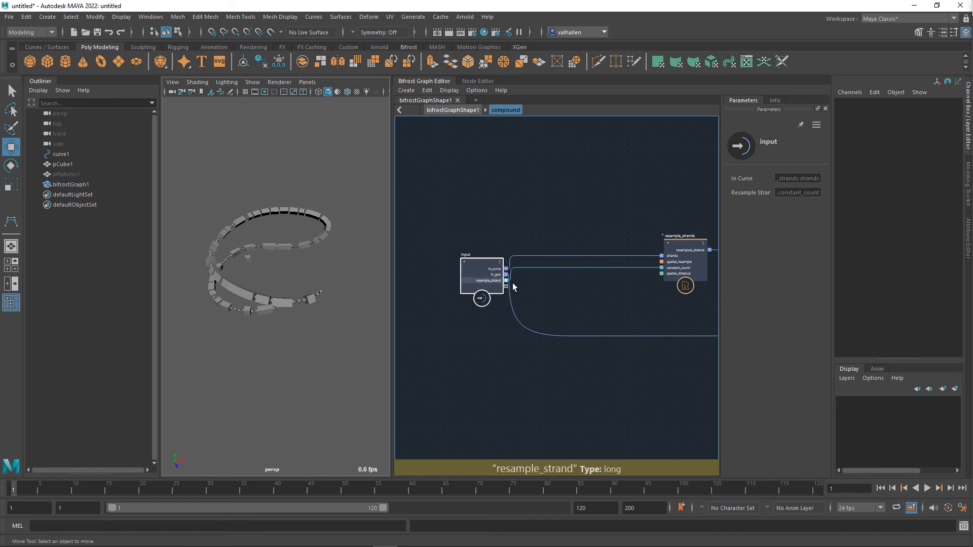
# - Add a less node that compares resample_strand with 3 and place it beside the input node
pyautogui.press('Tab')
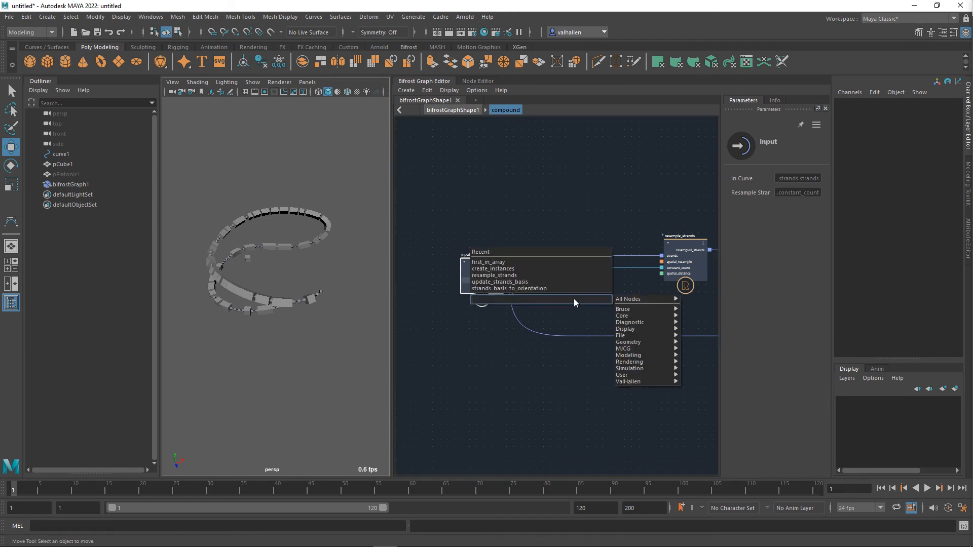
pyautogui.write('less')
pyautogui.press('Down')
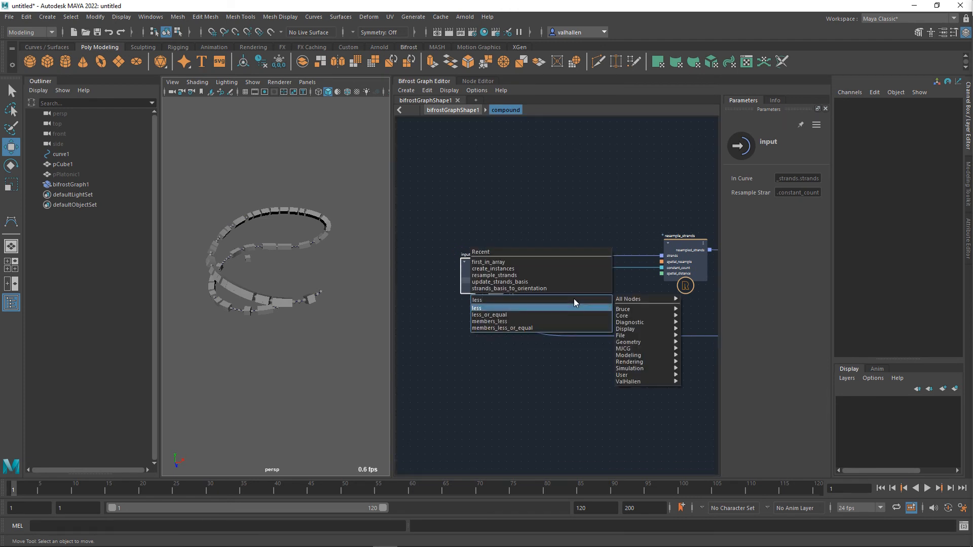
pyautogui.click(576, 307)
pyautogui.moveTo(577, 306); pyautogui.dragTo(570, 285)
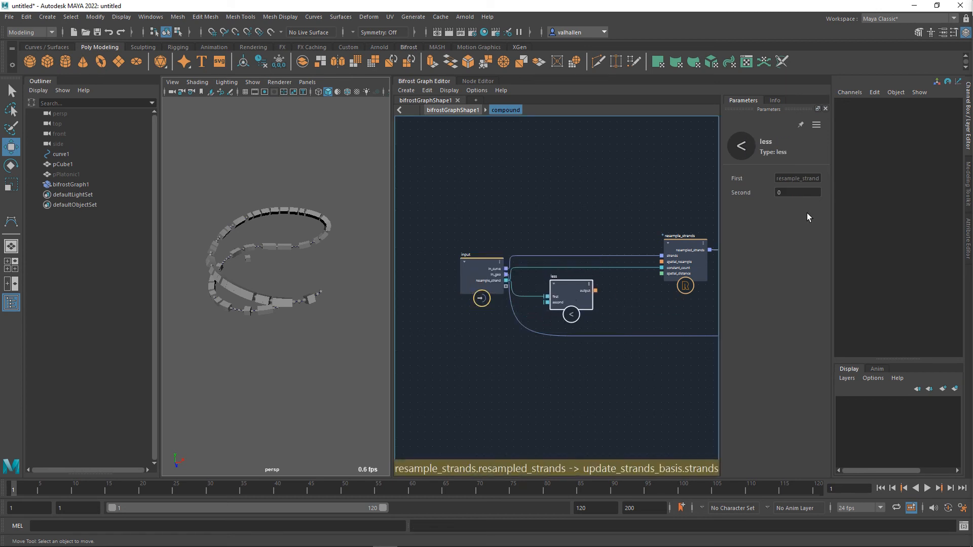
pyautogui.click(790, 193)
pyautogui.write('3')
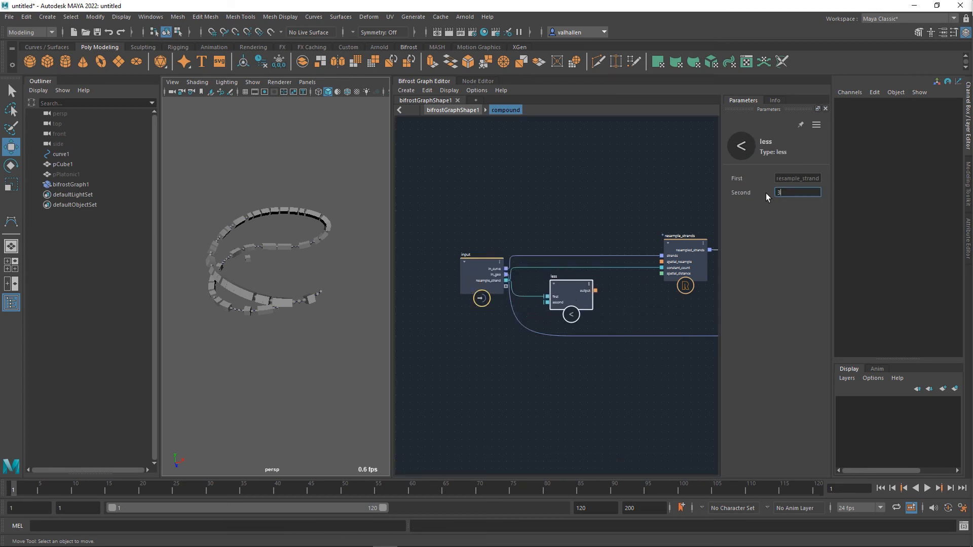
pyautogui.keyDown('alt'); pyautogui.moveTo(635, 311); pyautogui.dragTo(614, 315, button='middle'); pyautogui.keyUp('alt')
pyautogui.moveTo(556, 303); pyautogui.dragTo(546, 312)
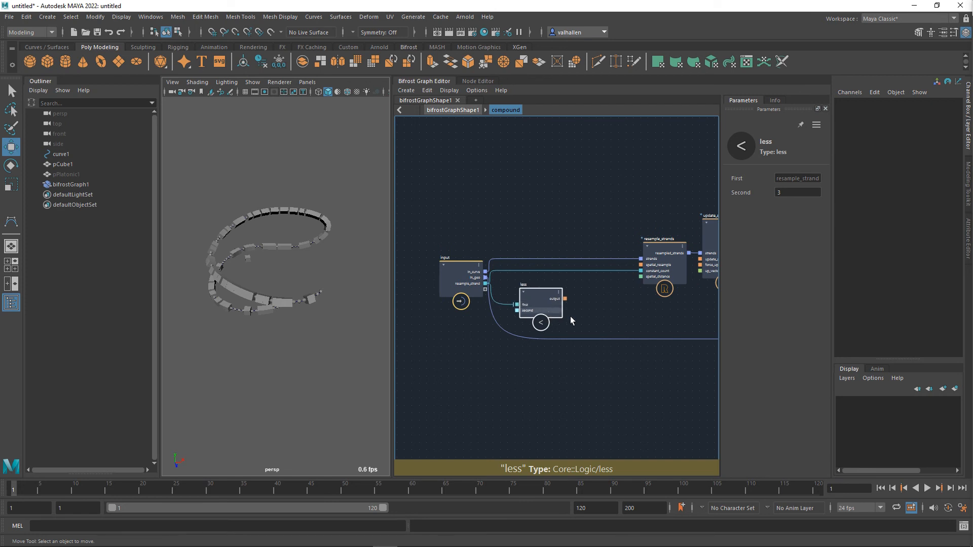
# - Add an if node whose condition is driven by the less node's output
pyautogui.keyDown('alt'); pyautogui.moveTo(570, 316); pyautogui.dragTo(542, 312, button='middle'); pyautogui.keyUp('alt')
pyautogui.moveTo(539, 295); pyautogui.dragTo(571, 298)
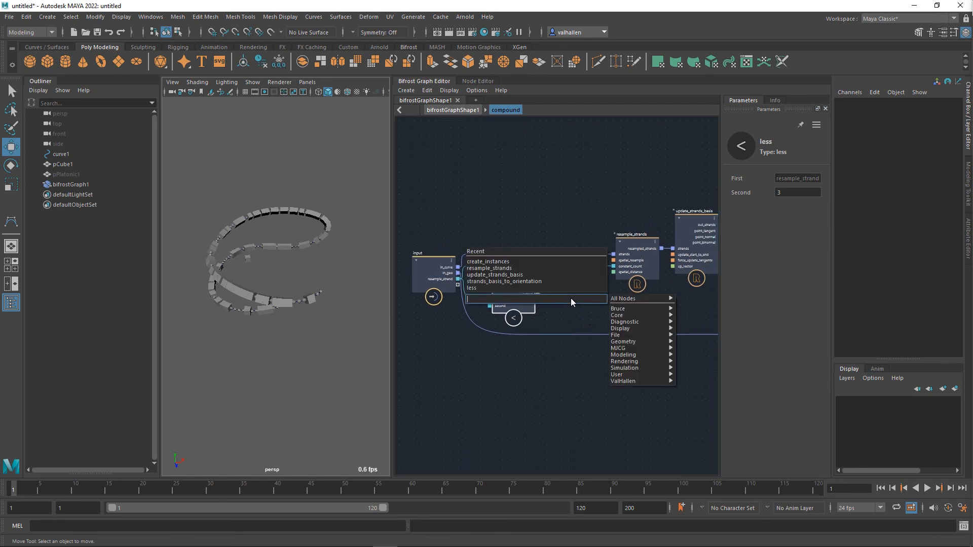
pyautogui.write('if')
pyautogui.press('Return')
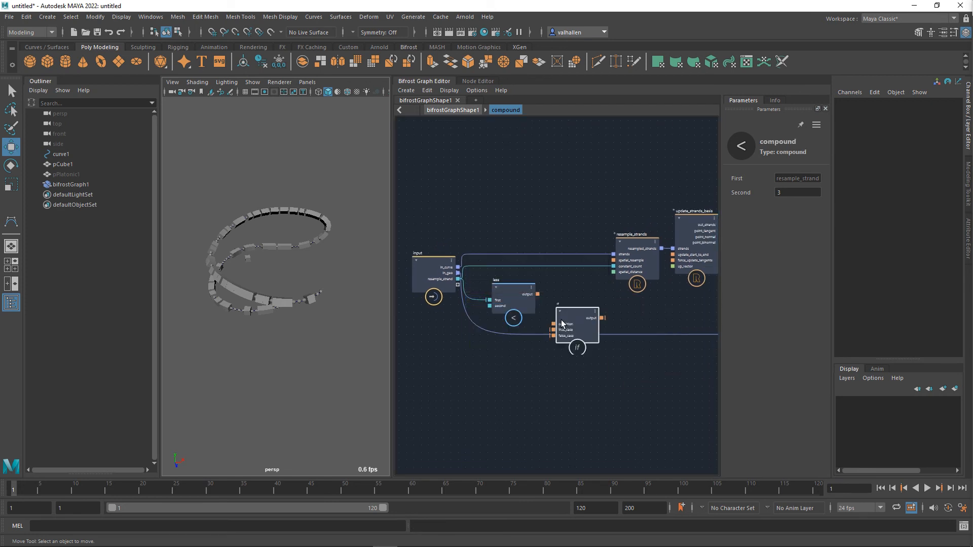
pyautogui.scroll(5, 552, 304)
pyautogui.moveTo(557, 302); pyautogui.dragTo(585, 283)
pyautogui.scroll(-3, 643, 309)
pyautogui.keyDown('alt'); pyautogui.moveTo(639, 326); pyautogui.dragTo(680, 335, button='middle'); pyautogui.keyUp('alt')
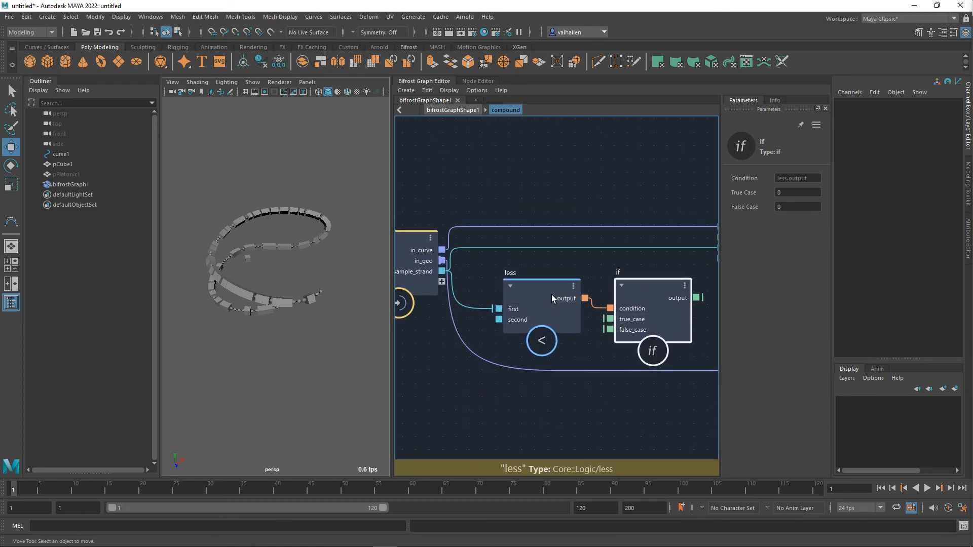
# - Connect resample_strand to the if node's false_case and the if output to constant_count of resample_strands
pyautogui.moveTo(551, 295); pyautogui.dragTo(543, 297)
pyautogui.keyDown('alt'); pyautogui.moveTo(605, 332); pyautogui.dragTo(622, 320, button='middle'); pyautogui.keyUp('alt')
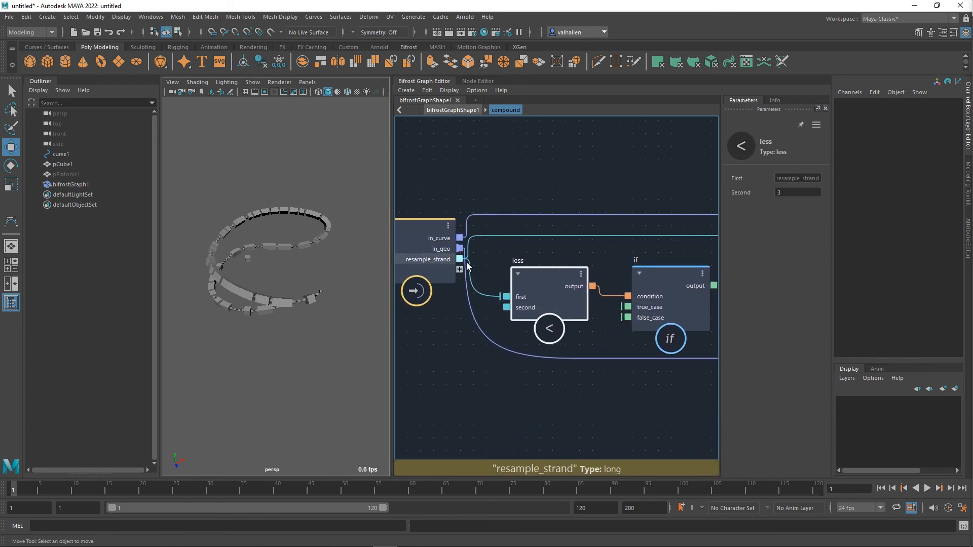
pyautogui.moveTo(460, 259); pyautogui.dragTo(636, 323)
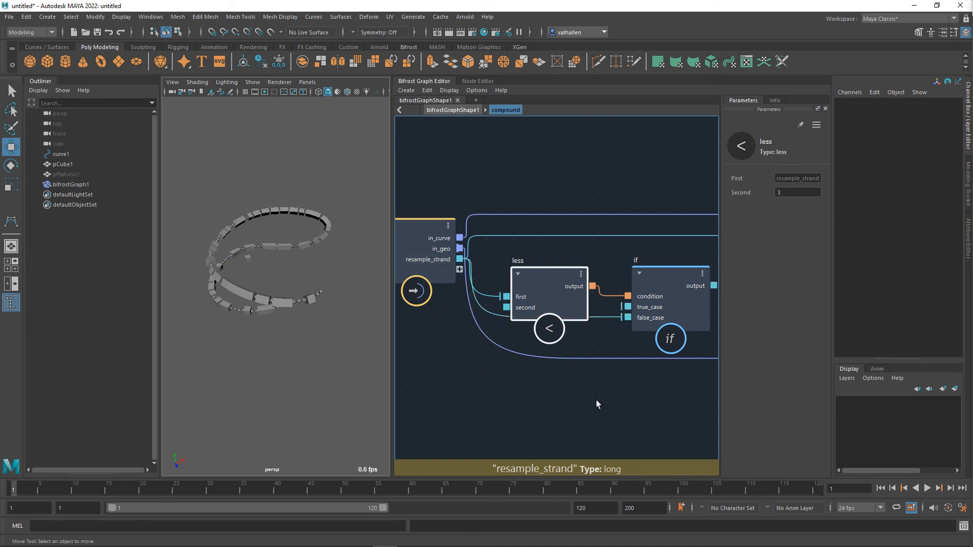
pyautogui.keyDown('alt'); pyautogui.moveTo(596, 404); pyautogui.dragTo(583, 421, button='middle'); pyautogui.keyUp('alt')
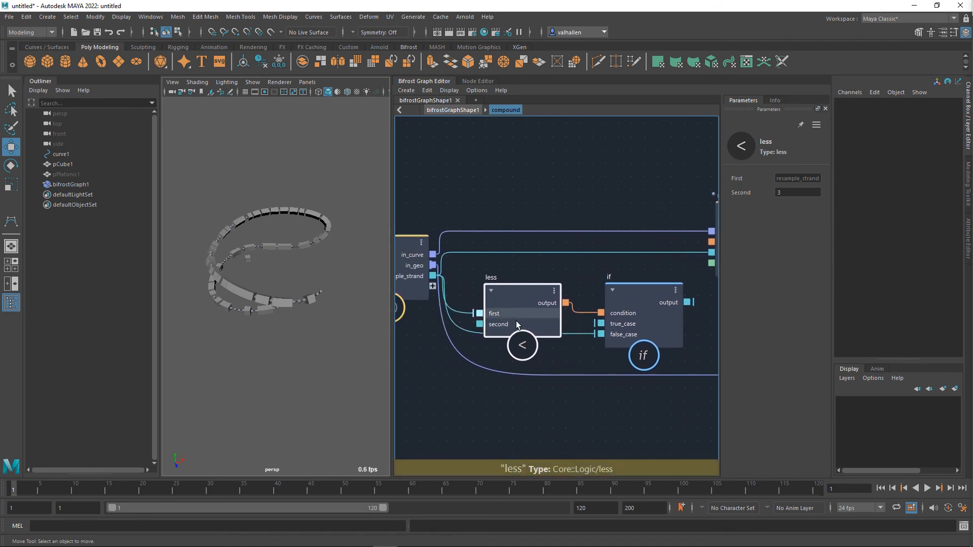
pyautogui.moveTo(518, 309); pyautogui.dragTo(518, 275)
pyautogui.keyDown('alt'); pyautogui.moveTo(587, 307); pyautogui.dragTo(564, 312, button='middle'); pyautogui.keyUp('alt')
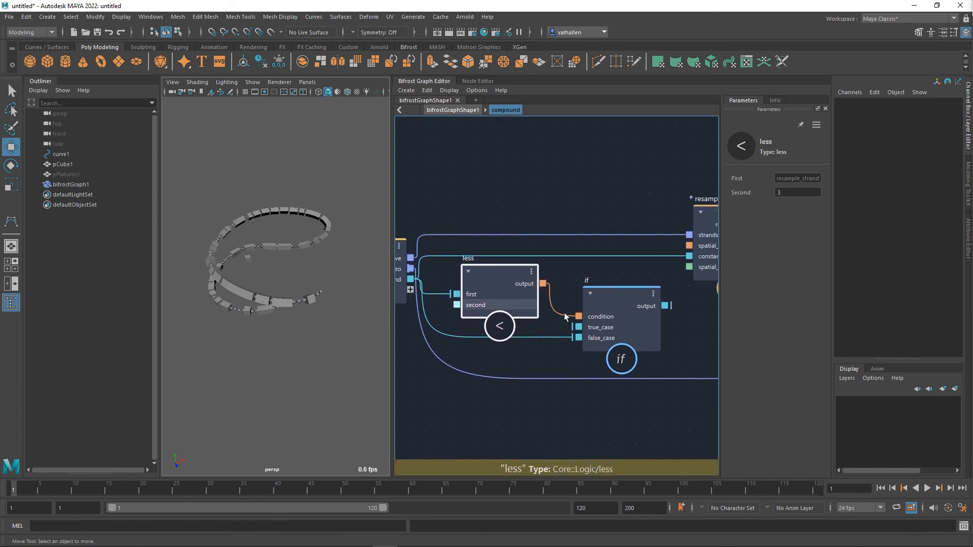
pyautogui.moveTo(671, 307); pyautogui.dragTo(690, 257)
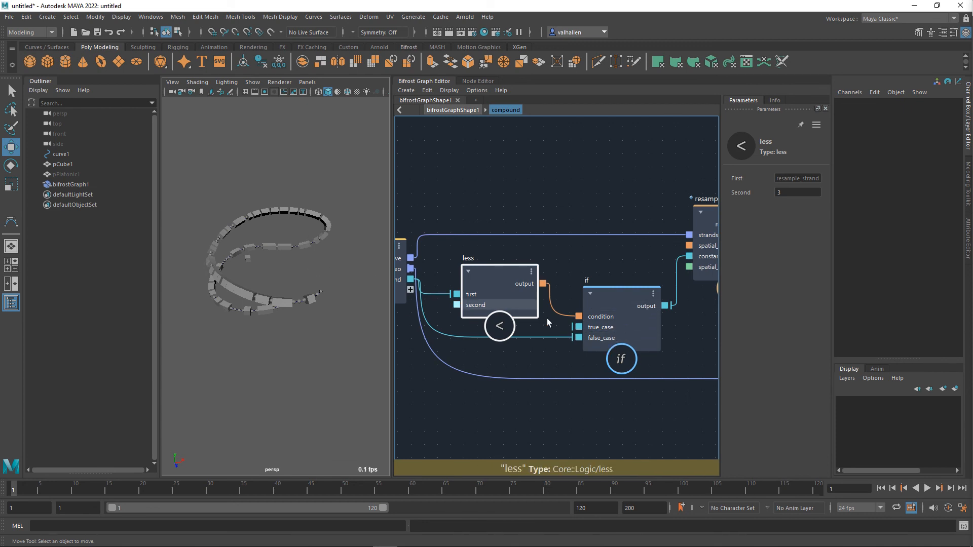
# - Set the compound's Resample Strand parameter to 50 and view the instances along the curve
pyautogui.keyDown('alt'); pyautogui.moveTo(416, 388); pyautogui.dragTo(486, 376, button='middle'); pyautogui.keyUp('alt')
pyautogui.click(420, 236)
pyautogui.click(421, 236)
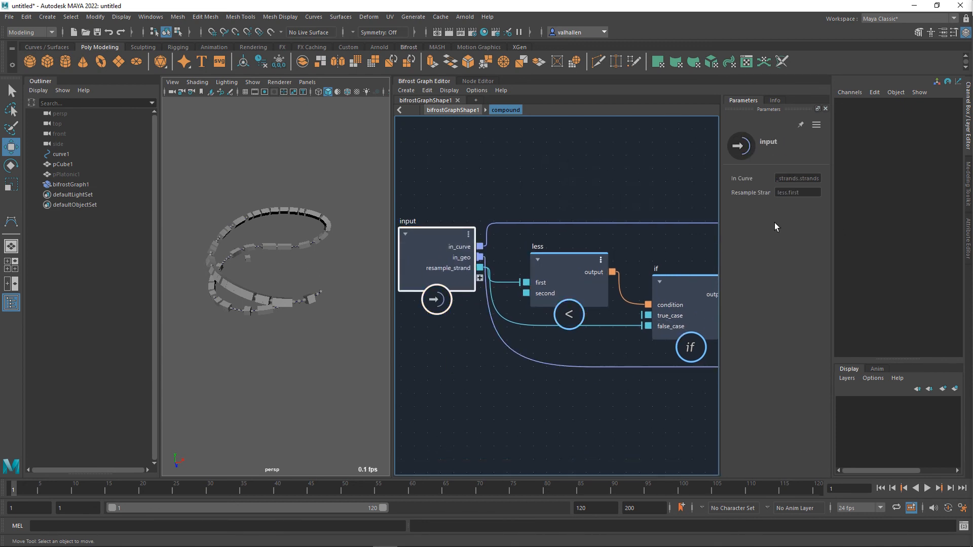
pyautogui.click(528, 328)
pyautogui.click(793, 197)
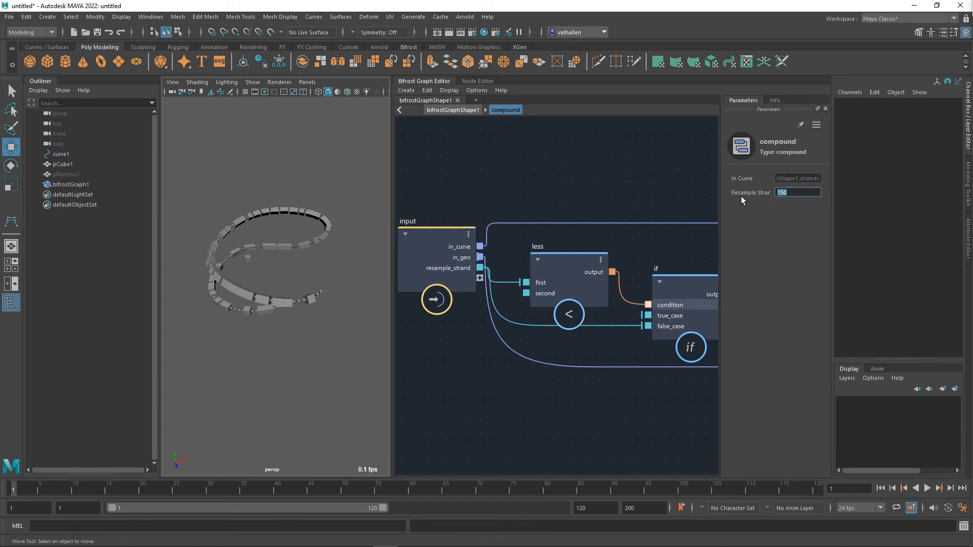
pyautogui.write('50')
pyautogui.press('Return')
pyautogui.keyDown('alt'); pyautogui.moveTo(227, 248); pyautogui.dragTo(178, 256); pyautogui.keyUp('alt')
pyautogui.keyDown('alt'); pyautogui.moveTo(452, 355); pyautogui.dragTo(435, 323, button='middle'); pyautogui.keyUp('alt')
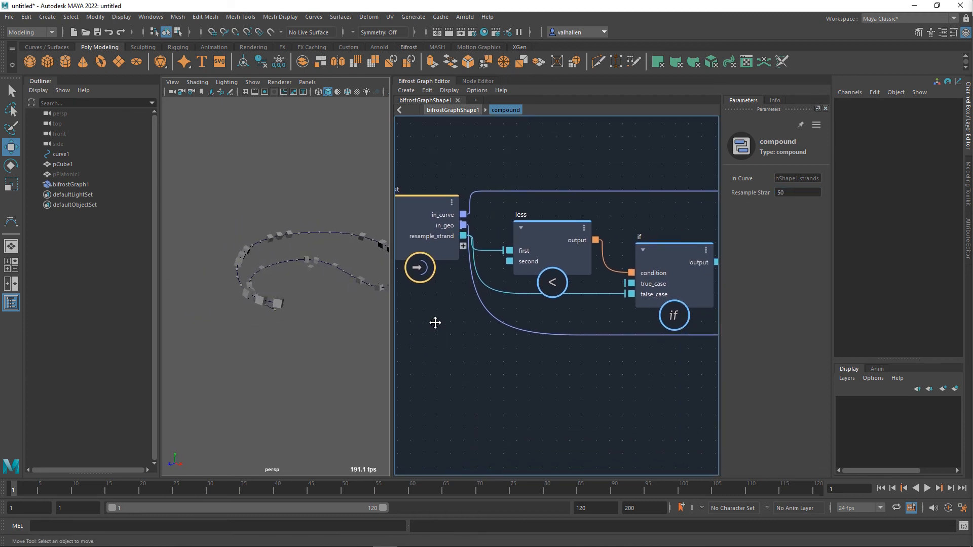
# - Create a value node for the if node's true_case, set it to 3 and move it clear of the wires
pyautogui.keyDown('alt'); pyautogui.moveTo(540, 334); pyautogui.dragTo(470, 329, button='middle'); pyautogui.keyUp('alt')
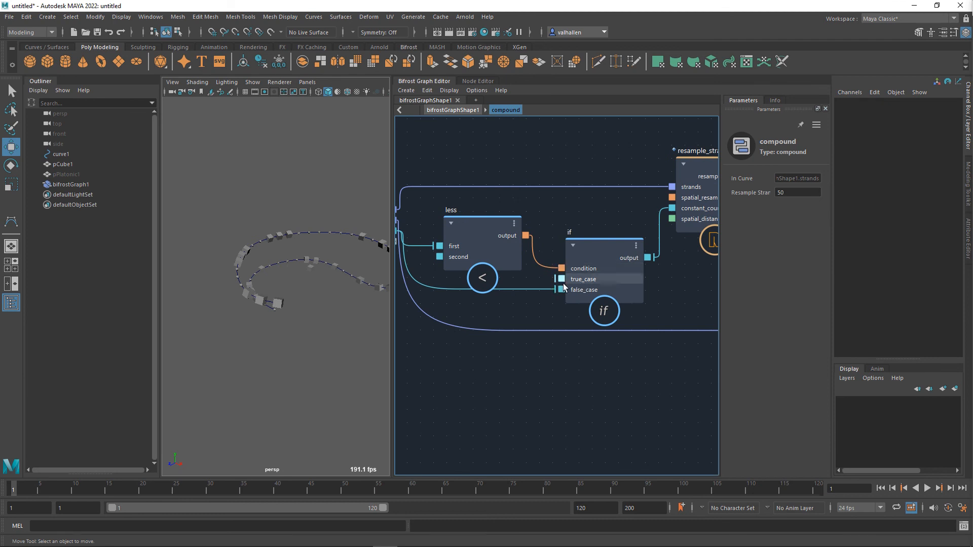
pyautogui.rightClick(561, 279)
pyautogui.click(604, 308)
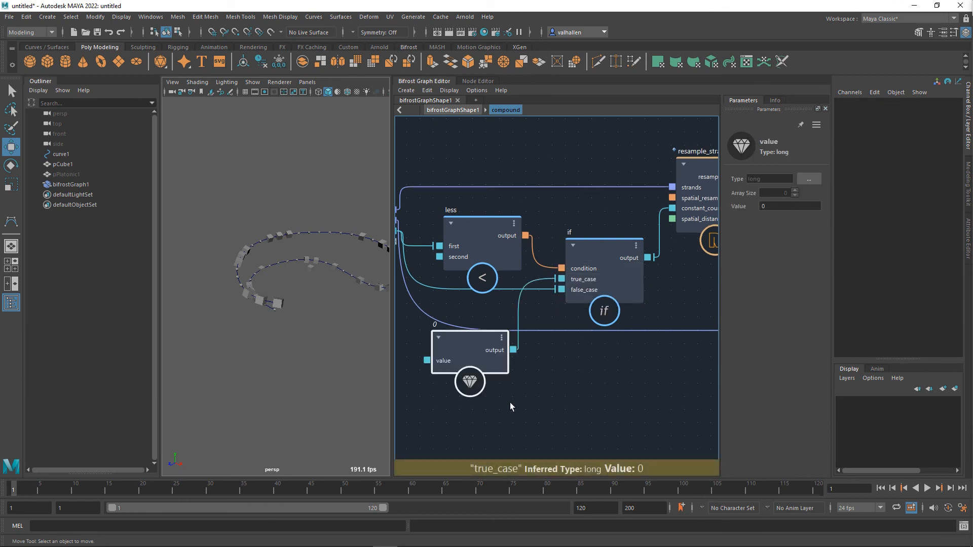
pyautogui.doubleClick(769, 206)
pyautogui.write('3')
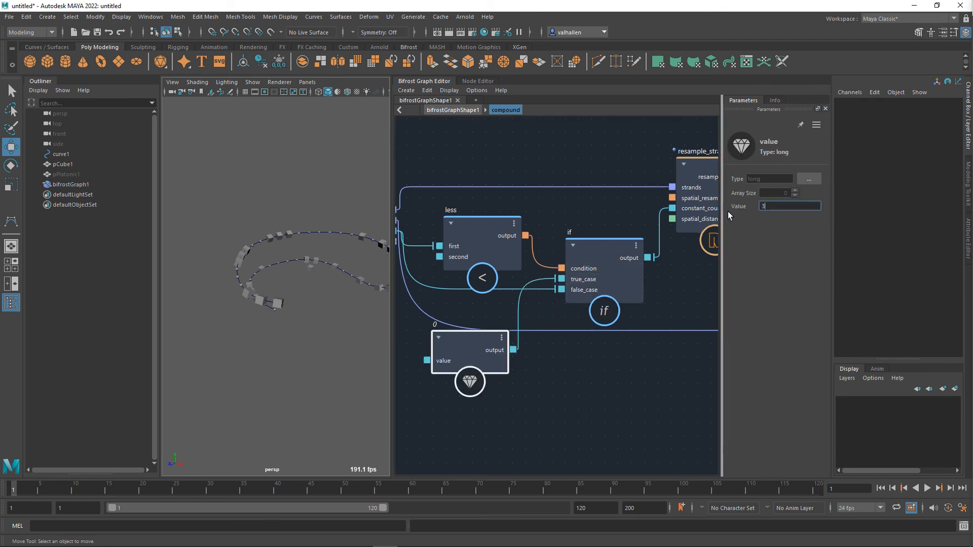
pyautogui.click(604, 374)
pyautogui.press('a')
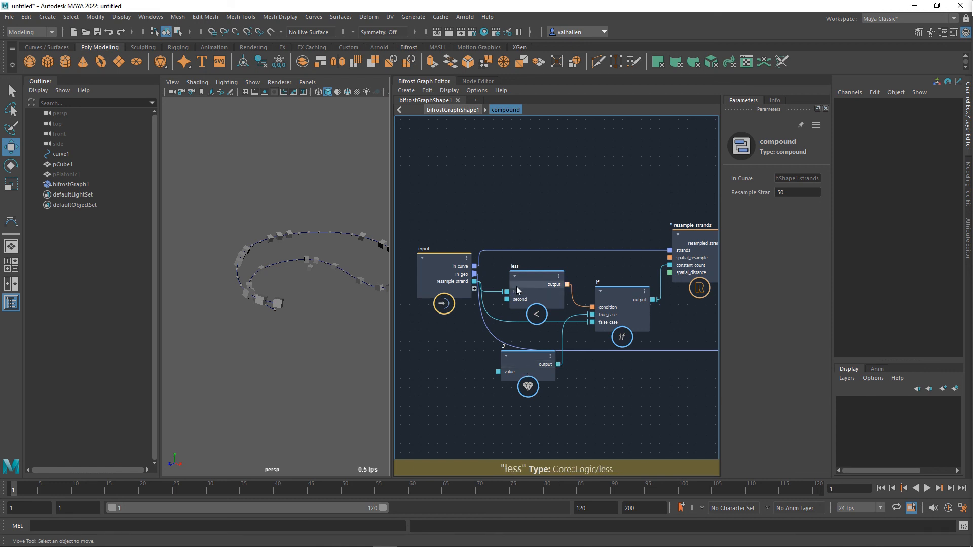
pyautogui.moveTo(527, 375); pyautogui.dragTo(531, 385)
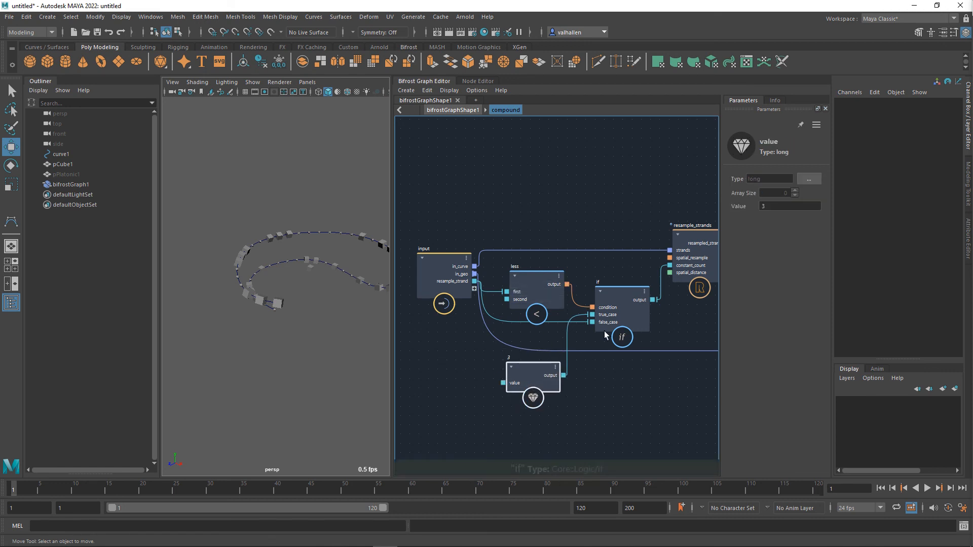
# - Move the output node farther from create_instances to make room between them
pyautogui.keyDown('alt'); pyautogui.moveTo(598, 280); pyautogui.dragTo(443, 259, button='middle'); pyautogui.keyUp('alt')
pyautogui.scroll(-3, 598, 307)
pyautogui.keyDown('alt'); pyautogui.moveTo(635, 303); pyautogui.dragTo(595, 301, button='middle'); pyautogui.keyUp('alt')
pyautogui.keyDown('alt'); pyautogui.moveTo(370, 315); pyautogui.dragTo(257, 300); pyautogui.keyUp('alt')
pyautogui.scroll(-3, 603, 350)
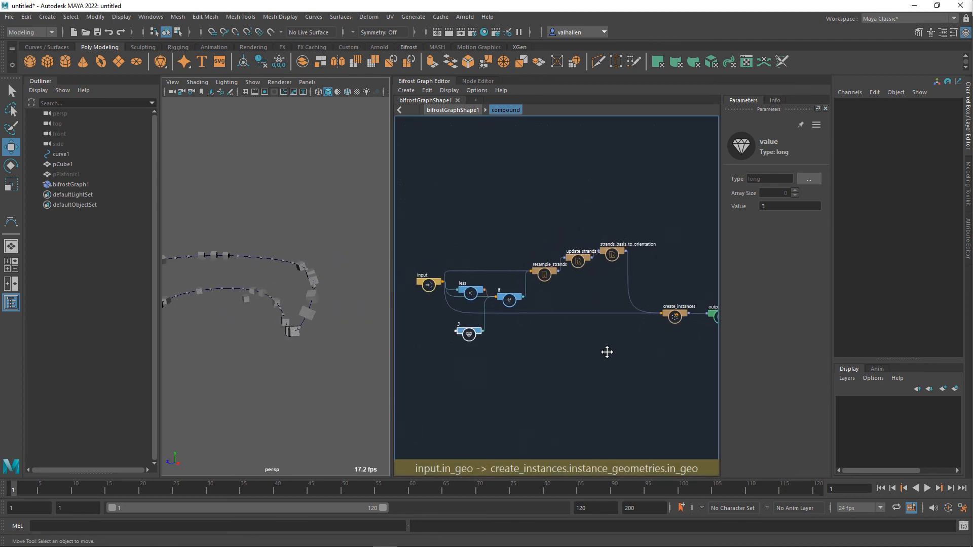
pyautogui.keyDown('alt'); pyautogui.moveTo(606, 351); pyautogui.dragTo(581, 358, button='middle'); pyautogui.keyUp('alt')
pyautogui.scroll(1, 607, 353)
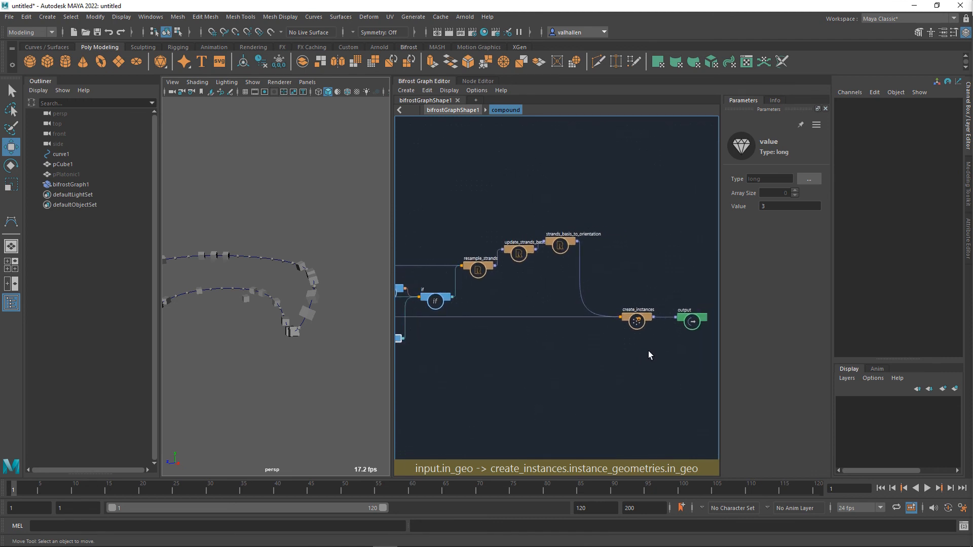
pyautogui.scroll(1, 646, 352)
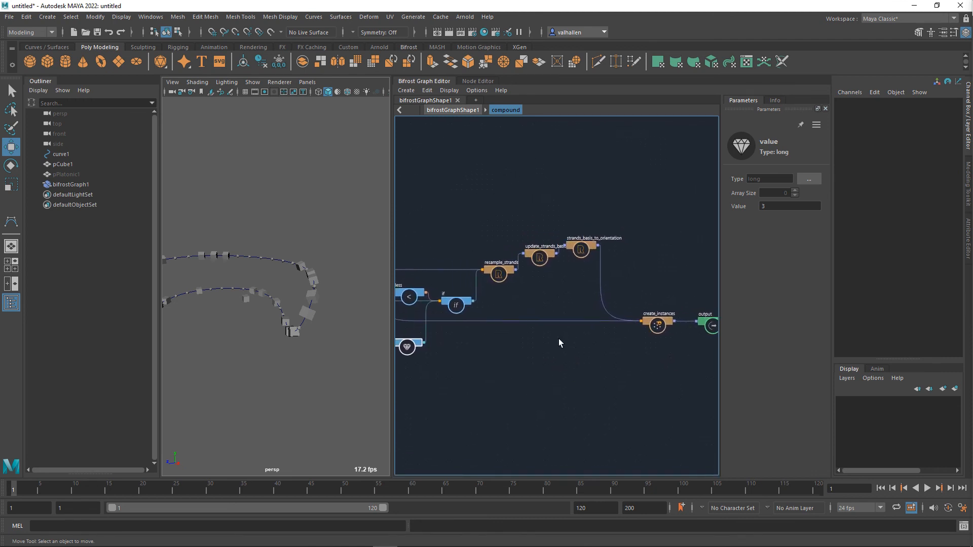
pyautogui.keyDown('alt'); pyautogui.moveTo(537, 317); pyautogui.dragTo(498, 320, button='middle'); pyautogui.keyUp('alt')
pyautogui.moveTo(612, 330); pyautogui.dragTo(664, 328)
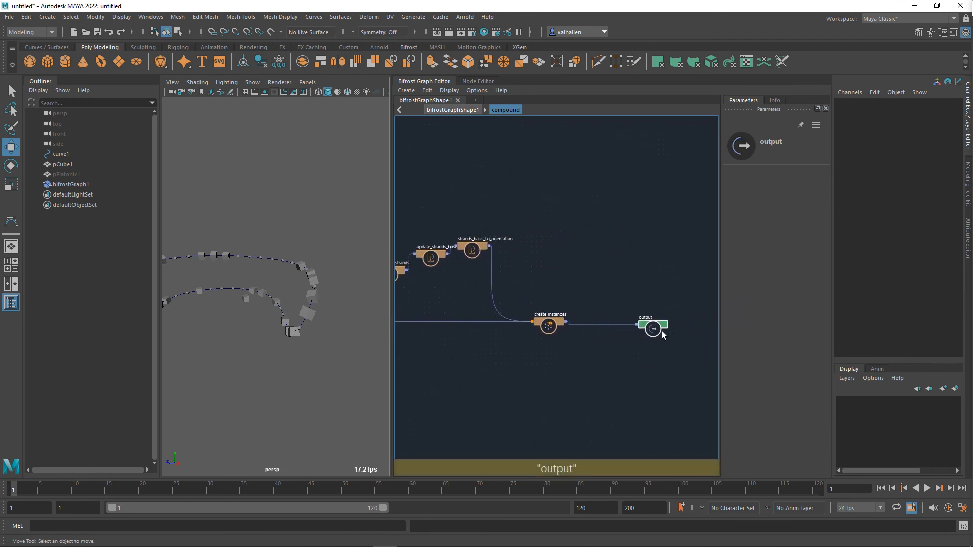
# - Add a second if node between create_instances and the output node
pyautogui.scroll(3, 600, 346)
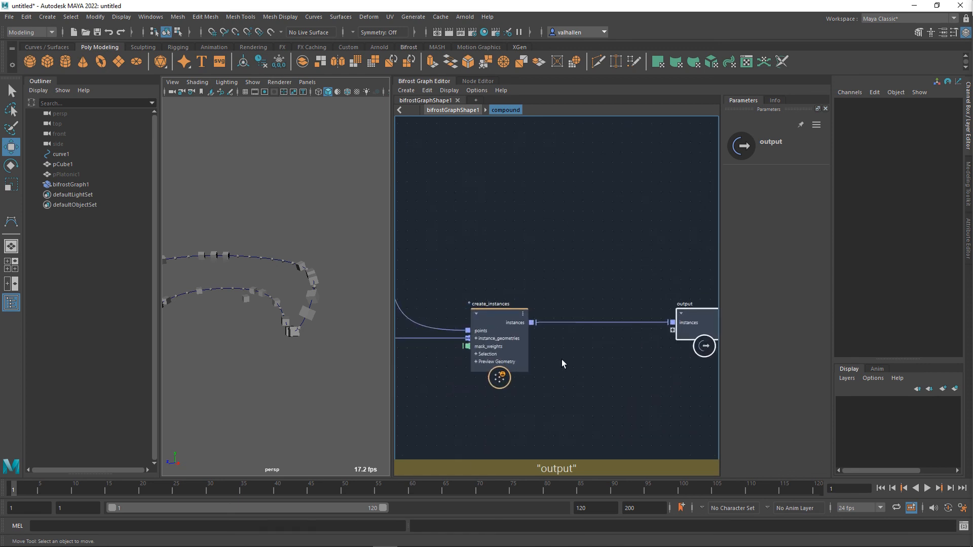
pyautogui.press('Tab')
pyautogui.write('if')
pyautogui.press('Return')
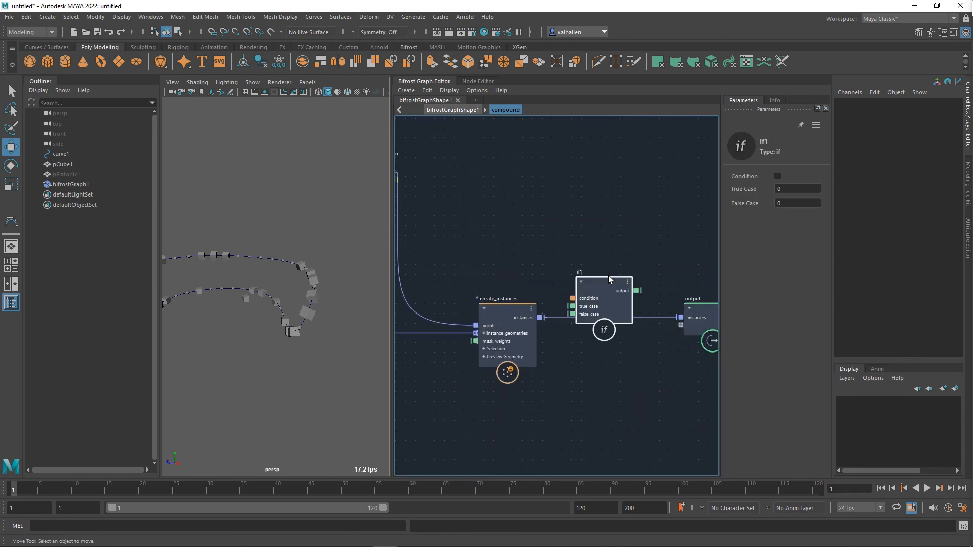
# - Expose the second if node's condition as a compound input and rename that port bake_instances
pyautogui.moveTo(613, 303); pyautogui.dragTo(475, 279)
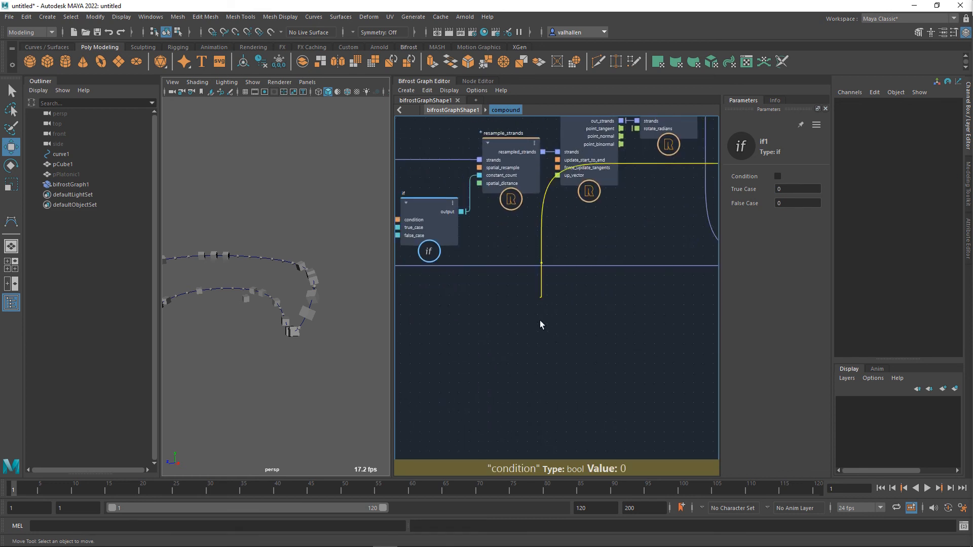
pyautogui.moveTo(539, 321); pyautogui.dragTo(591, 247)
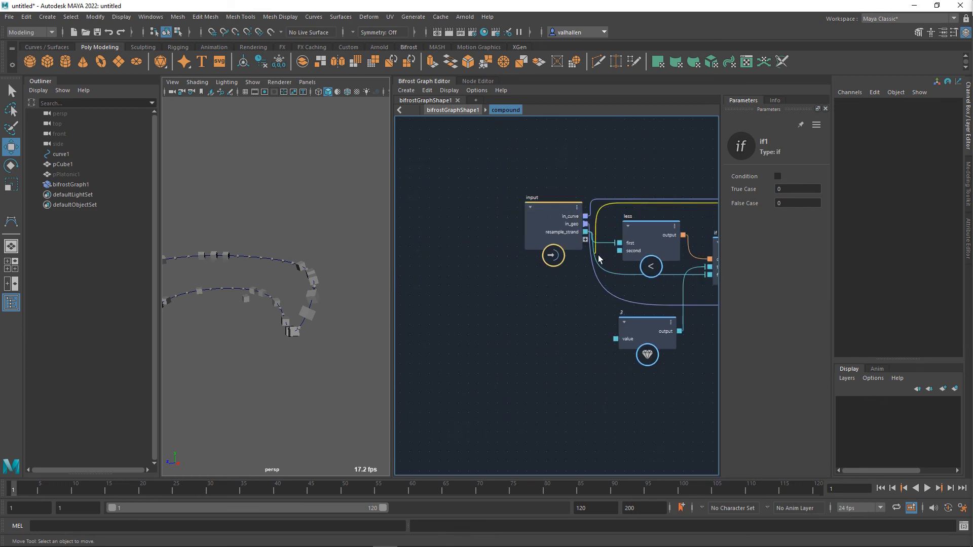
pyautogui.rightClick(564, 244)
pyautogui.click(568, 249)
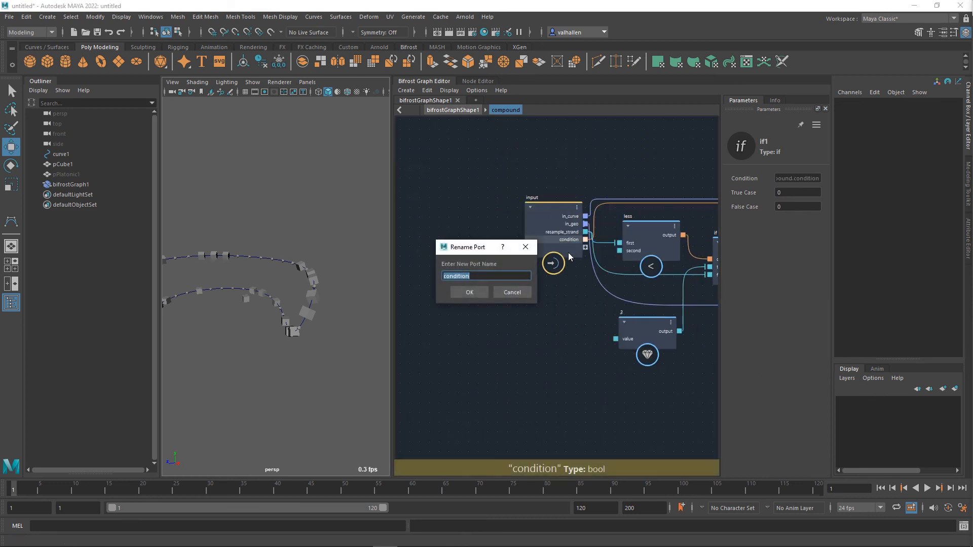
pyautogui.write('bake ins')
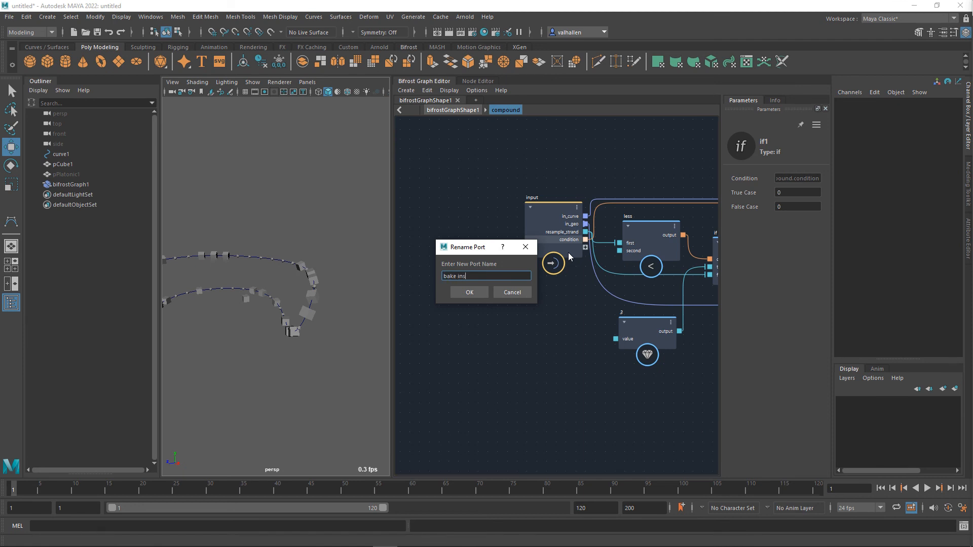
pyautogui.write('tances')
pyautogui.press('Return')
# - Adjust the second if node's position and connect the instances output of create_instances to its false_case
pyautogui.keyDown('alt'); pyautogui.moveTo(596, 331); pyautogui.dragTo(367, 326, button='middle'); pyautogui.keyUp('alt')
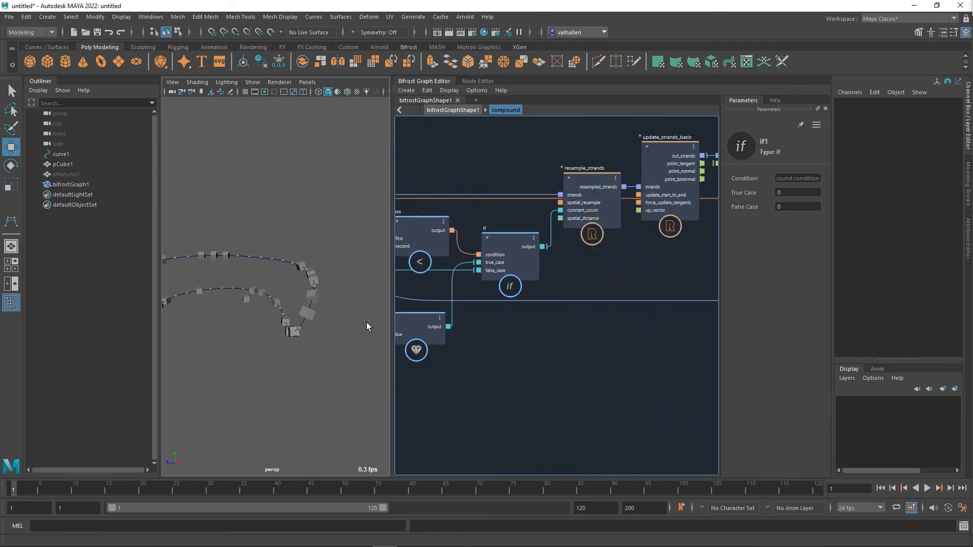
pyautogui.scroll(-2, 651, 350)
pyautogui.keyDown('alt'); pyautogui.moveTo(651, 350); pyautogui.dragTo(523, 409, button='middle'); pyautogui.keyUp('alt')
pyautogui.scroll(-1, 523, 409)
pyautogui.keyDown('alt'); pyautogui.moveTo(619, 352); pyautogui.dragTo(506, 358, button='middle'); pyautogui.keyUp('alt')
pyautogui.keyDown('alt'); pyautogui.moveTo(592, 327); pyautogui.dragTo(544, 312, button='middle'); pyautogui.keyUp('alt')
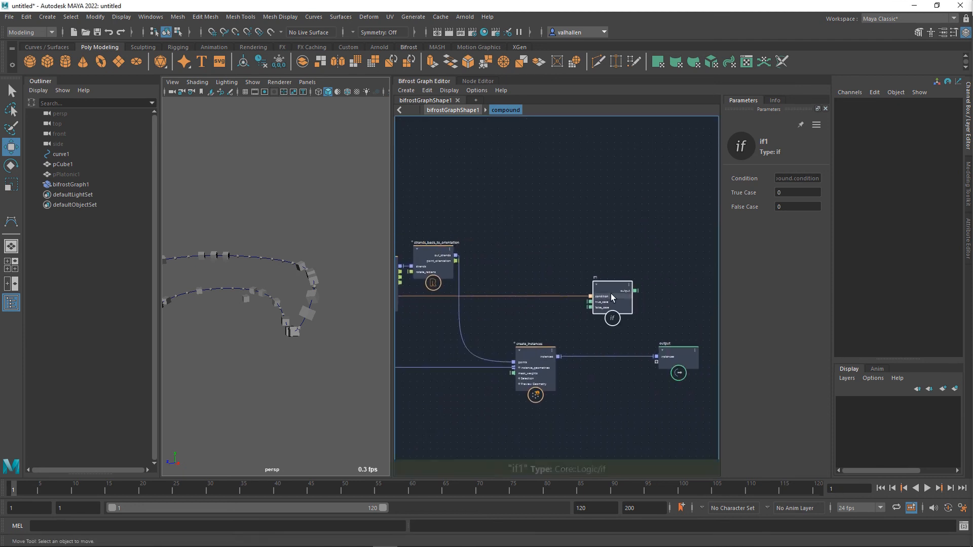
pyautogui.moveTo(611, 297); pyautogui.dragTo(592, 302)
pyautogui.scroll(1, 571, 337)
pyautogui.keyDown('alt'); pyautogui.moveTo(572, 336); pyautogui.dragTo(604, 337, button='middle'); pyautogui.keyUp('alt')
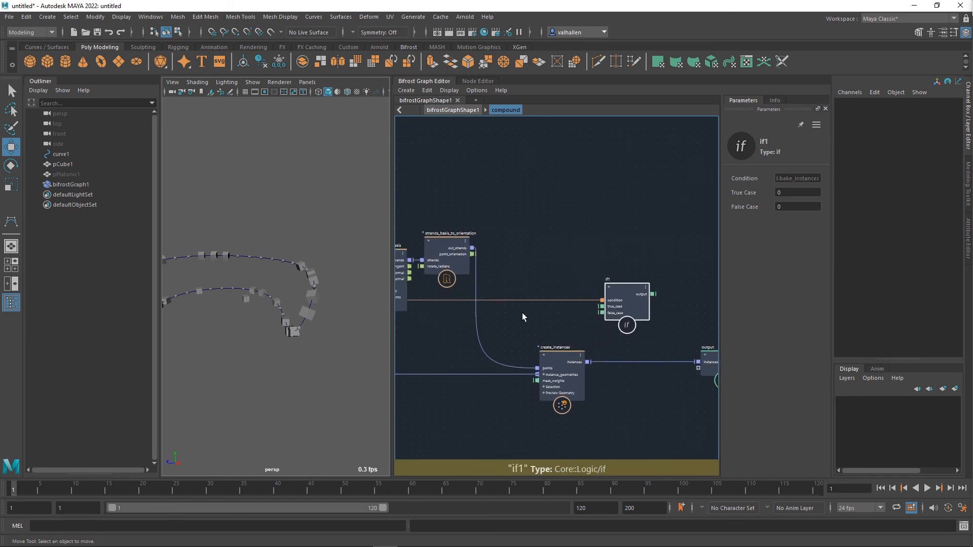
pyautogui.moveTo(473, 249); pyautogui.dragTo(606, 316)
pyautogui.moveTo(588, 362); pyautogui.dragTo(602, 313)
# - Connect the second if node's output to the output node's instances port and place the if node in line between create_instances and output
pyautogui.keyDown('alt'); pyautogui.moveTo(671, 327); pyautogui.dragTo(613, 324, button='middle'); pyautogui.keyUp('alt')
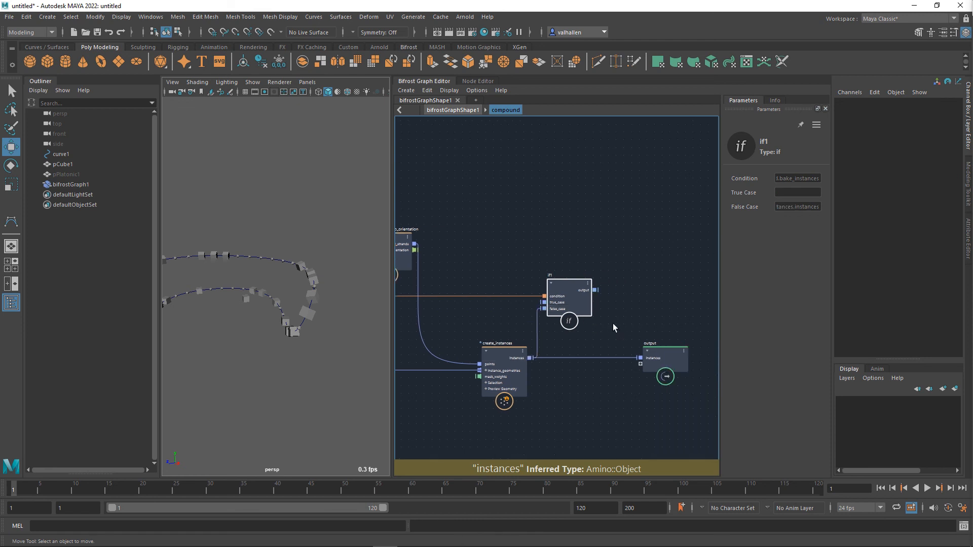
pyautogui.moveTo(596, 290); pyautogui.dragTo(652, 366)
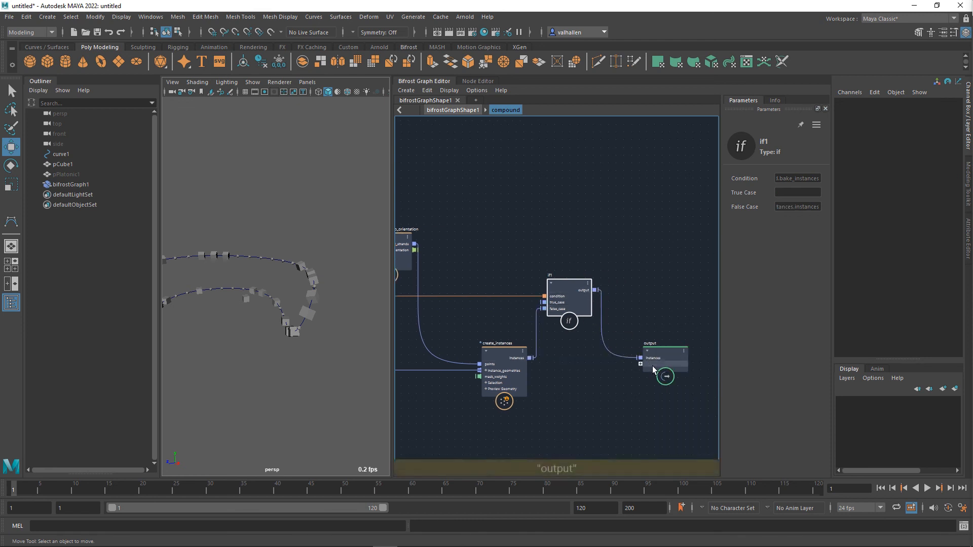
pyautogui.moveTo(568, 298); pyautogui.dragTo(581, 343)
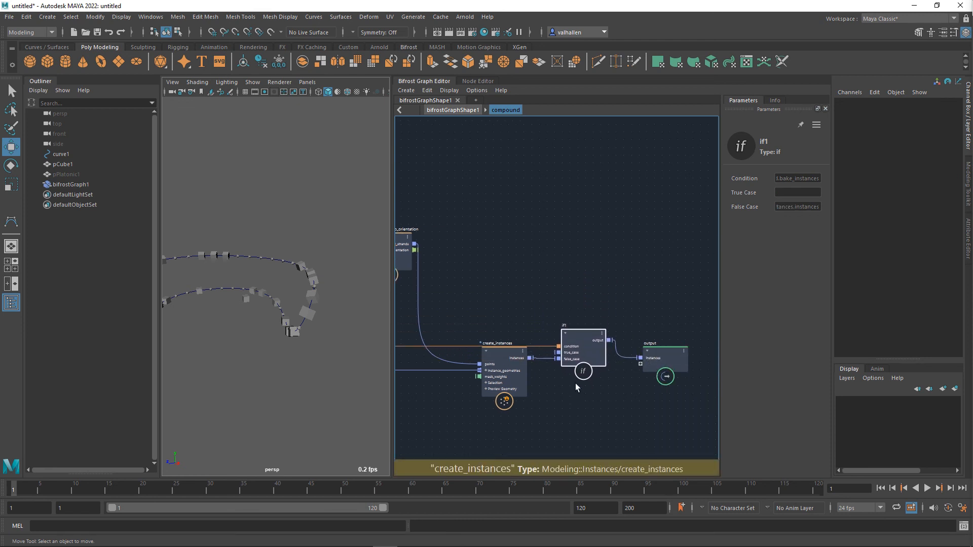
# - Move the second if node and the output node together farther from create_instances to make room
pyautogui.keyDown('alt'); pyautogui.moveTo(543, 365); pyautogui.dragTo(547, 368, button='middle'); pyautogui.keyUp('alt')
pyautogui.moveTo(562, 281); pyautogui.dragTo(699, 428)
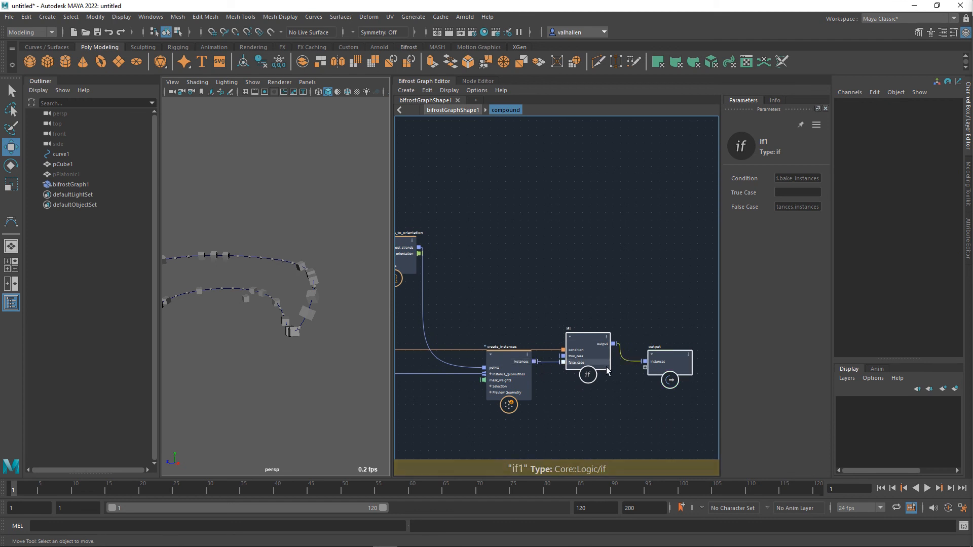
pyautogui.moveTo(610, 371); pyautogui.dragTo(704, 372)
# - Add a bake_instanced_geometry node fed by create_instances' instances and connect its merged_meshes to the second if node's true_case
pyautogui.moveTo(534, 361); pyautogui.dragTo(560, 310)
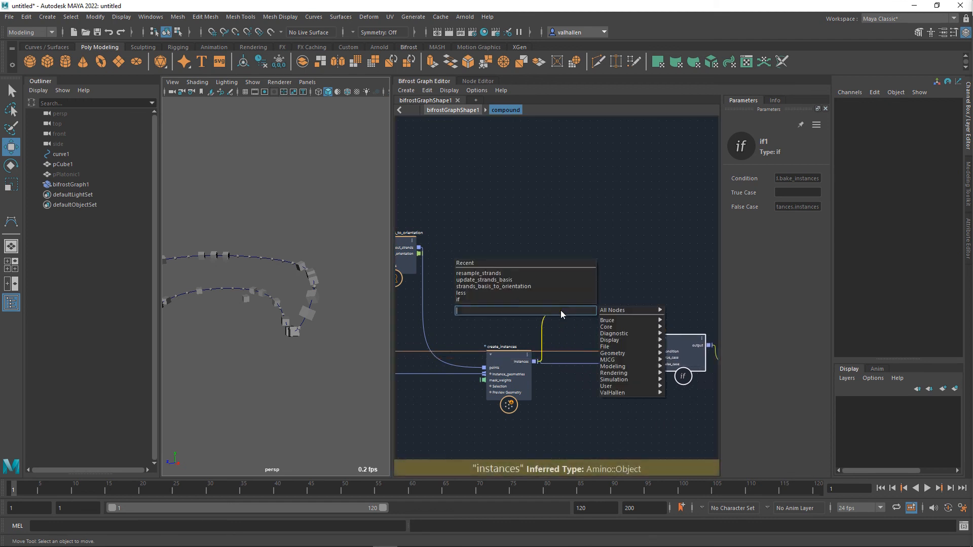
pyautogui.write('bake')
pyautogui.press('Down')
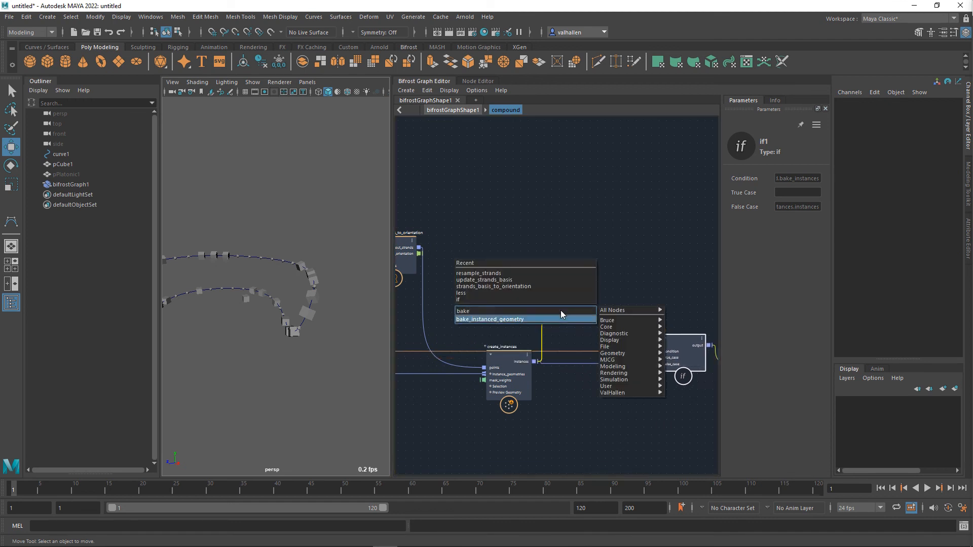
pyautogui.press('Return')
pyautogui.moveTo(575, 328); pyautogui.dragTo(660, 367)
pyautogui.scroll(2, 629, 294)
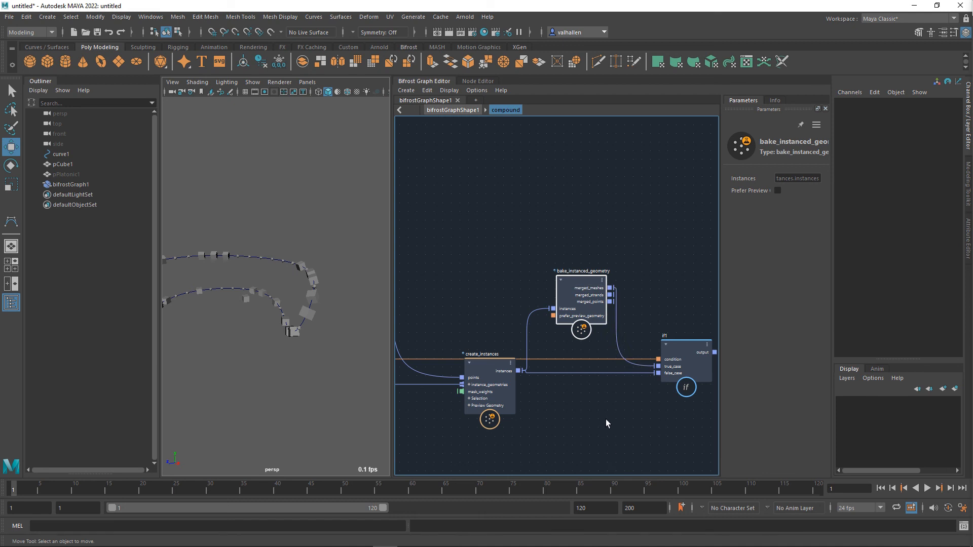
pyautogui.scroll(-2, 606, 421)
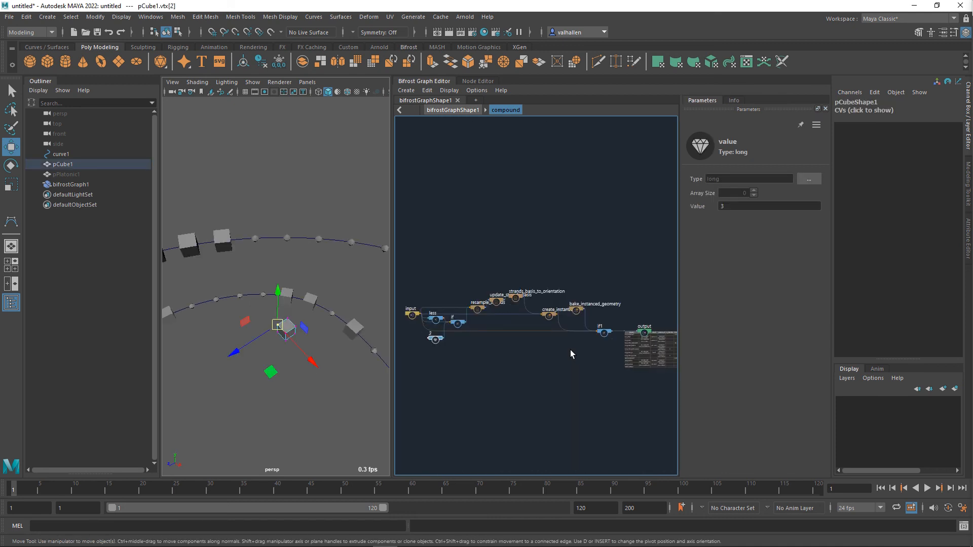